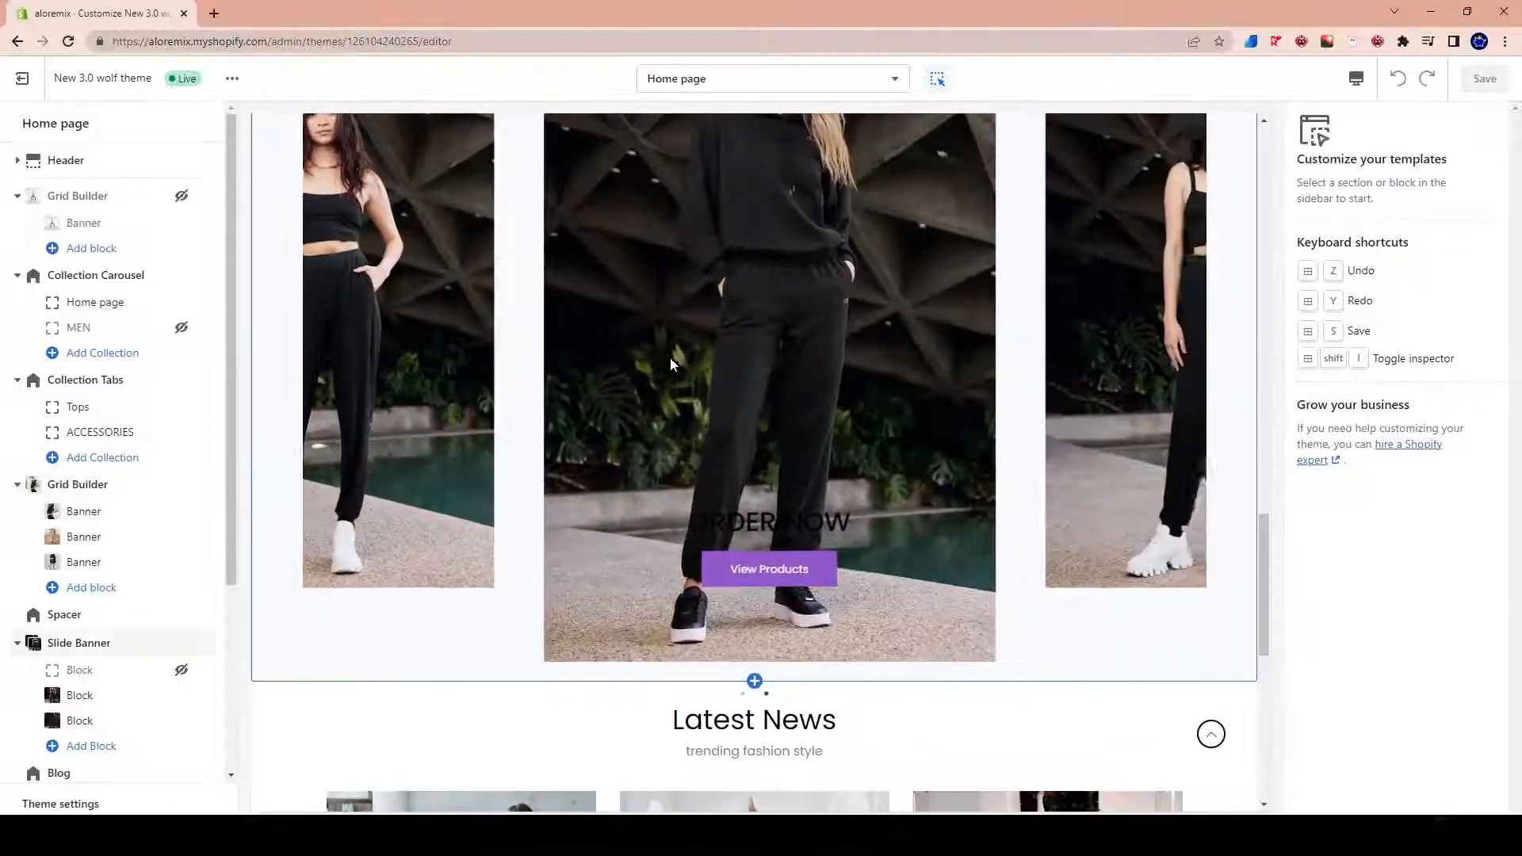
Unhide the Grid Builder section that sits directly below the header on the home page and review it in the preview
{"action": "scroll", "coordinate": [674, 345], "scroll_direction": "up", "scroll_amount": 10}
{"action": "scroll", "coordinate": [674, 352], "scroll_direction": "up", "scroll_amount": 10}
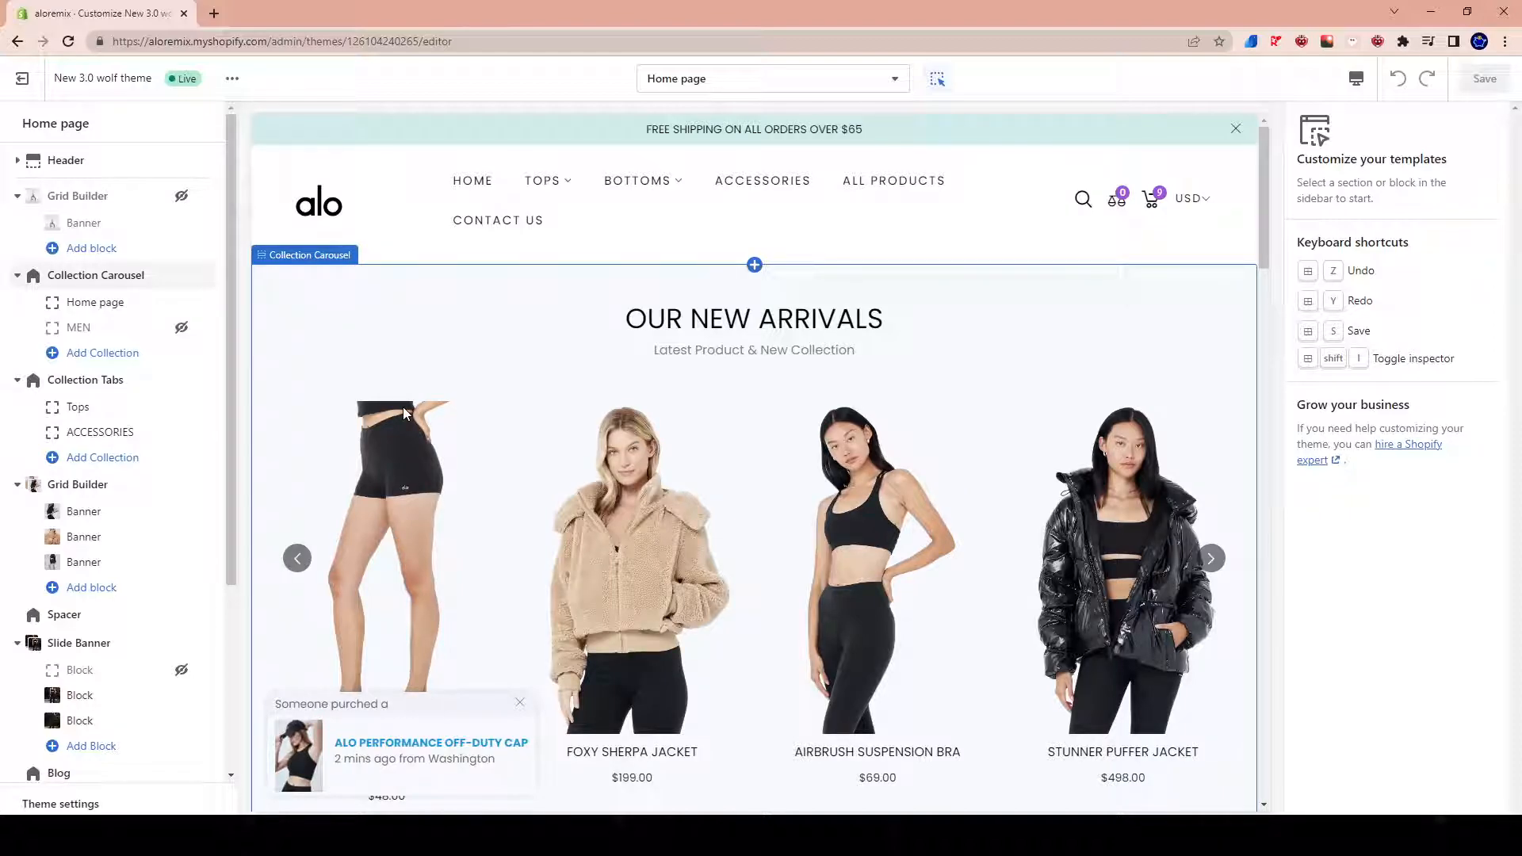
{"action": "left_click", "coordinate": [182, 197]}
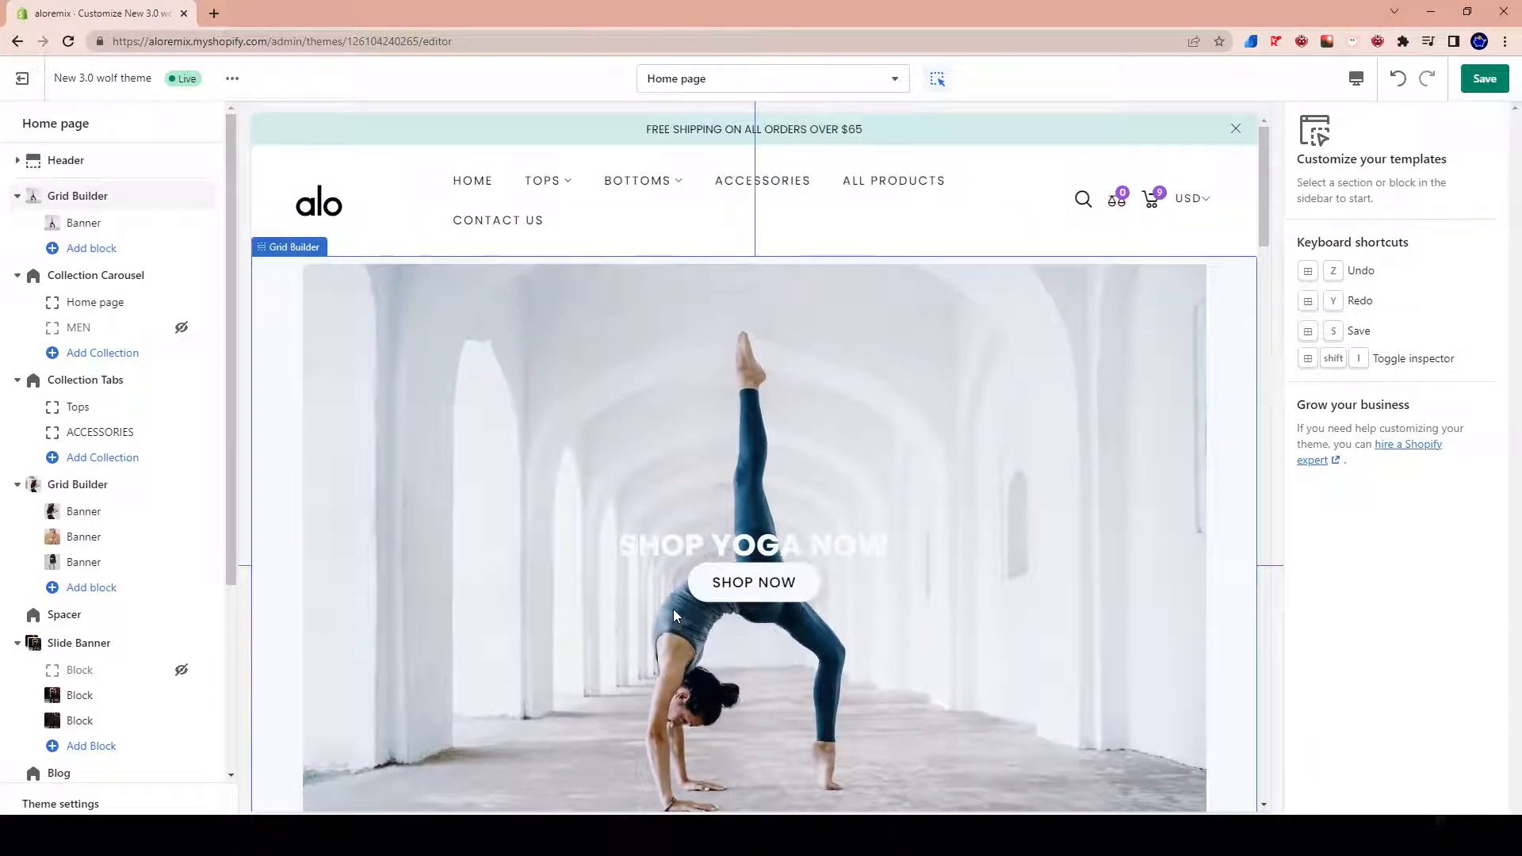
{"action": "scroll", "coordinate": [673, 609], "scroll_direction": "down", "scroll_amount": 2}
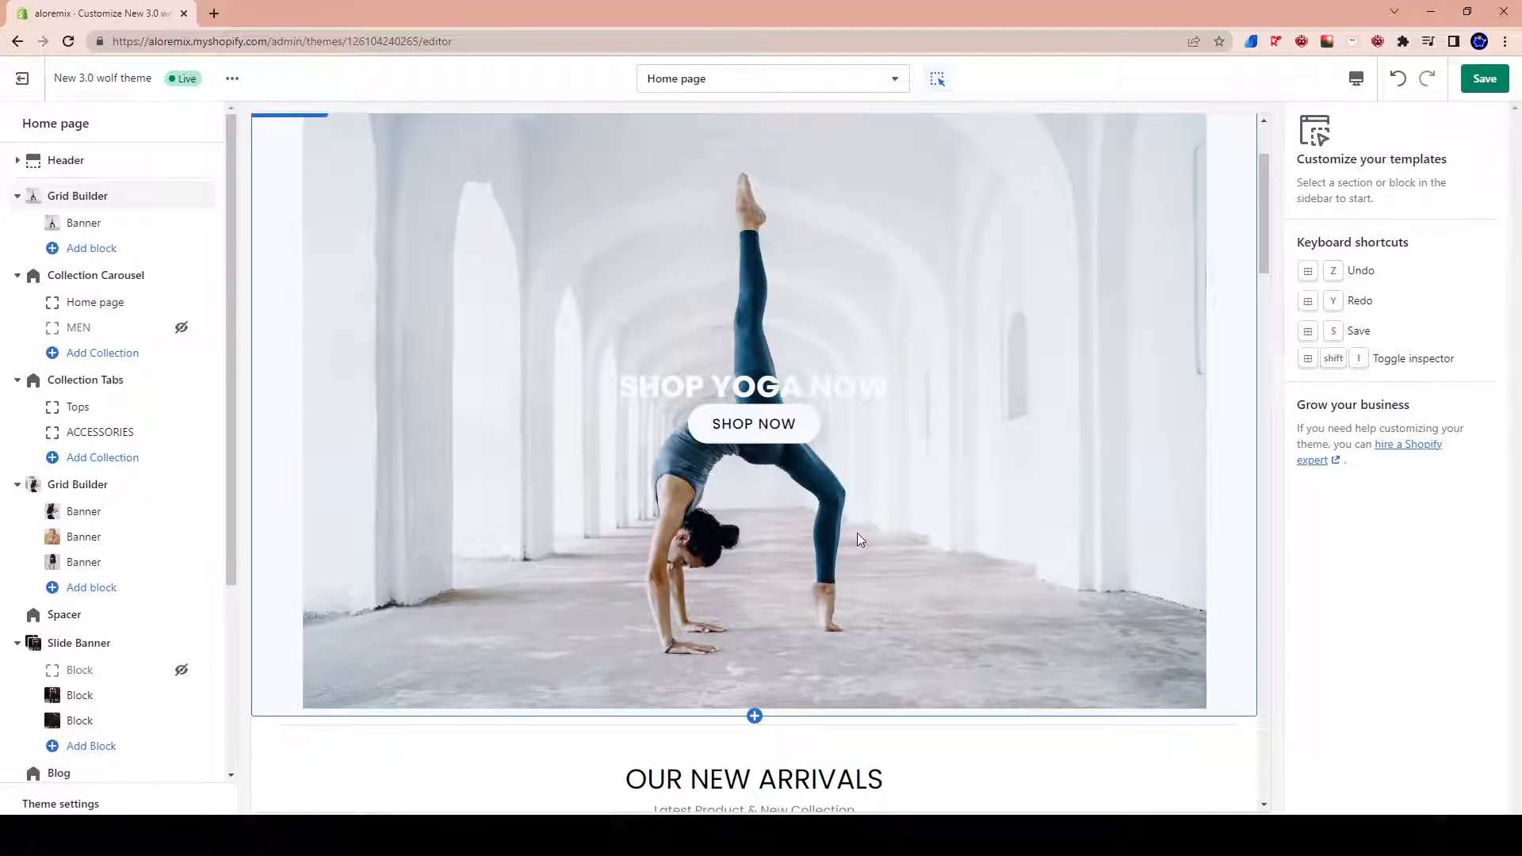
{"action": "scroll", "coordinate": [1031, 578], "scroll_direction": "down", "scroll_amount": 8}
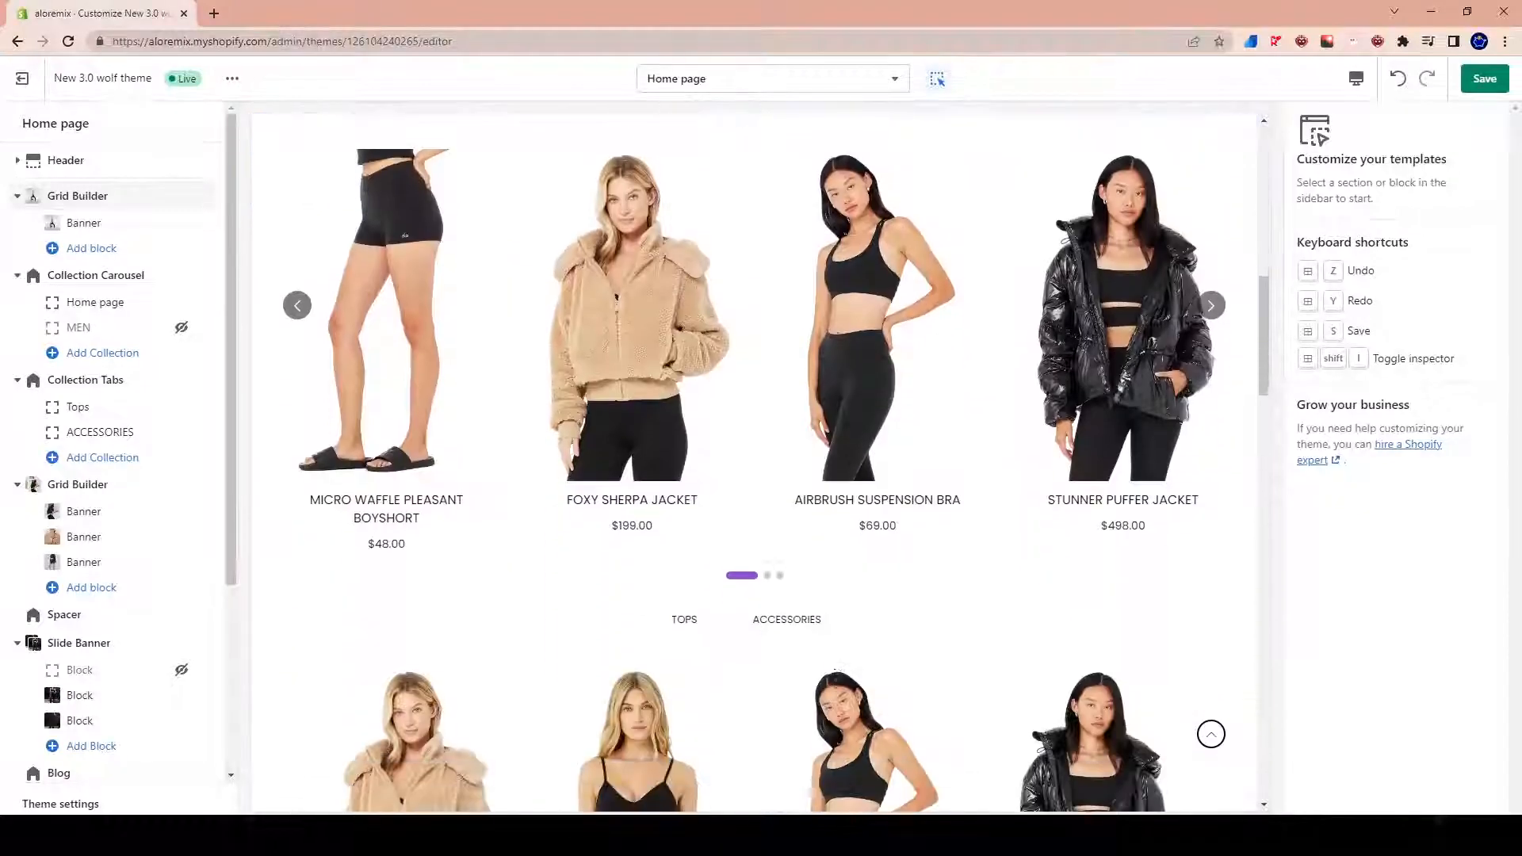
{"action": "scroll", "coordinate": [781, 639], "scroll_direction": "up", "scroll_amount": 10}
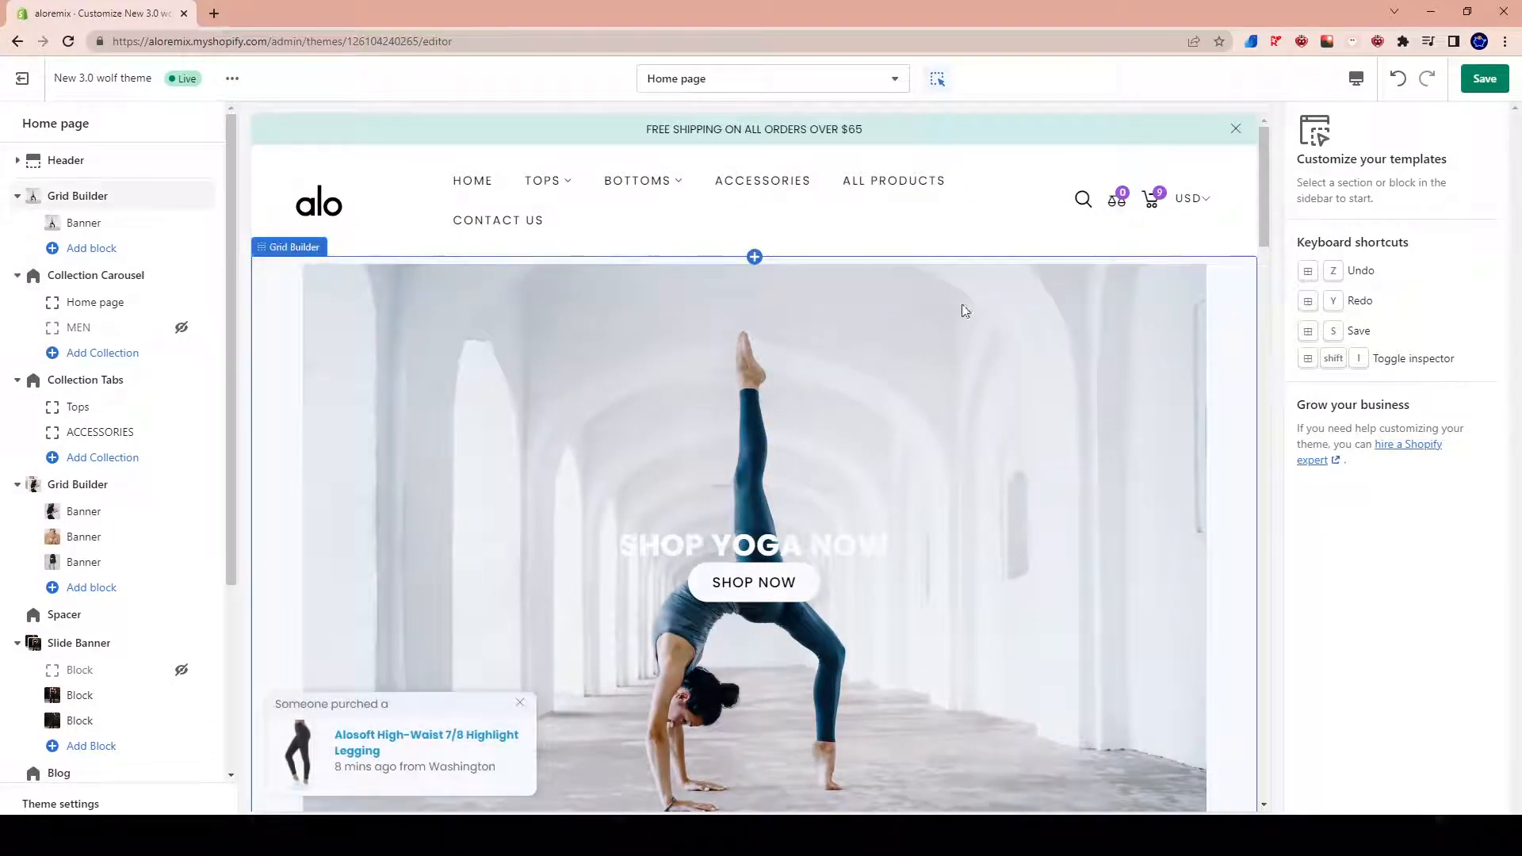
Open the settings of the yoga banner's Grid Builder section and save the theme changes
{"action": "left_click", "coordinate": [1005, 370]}
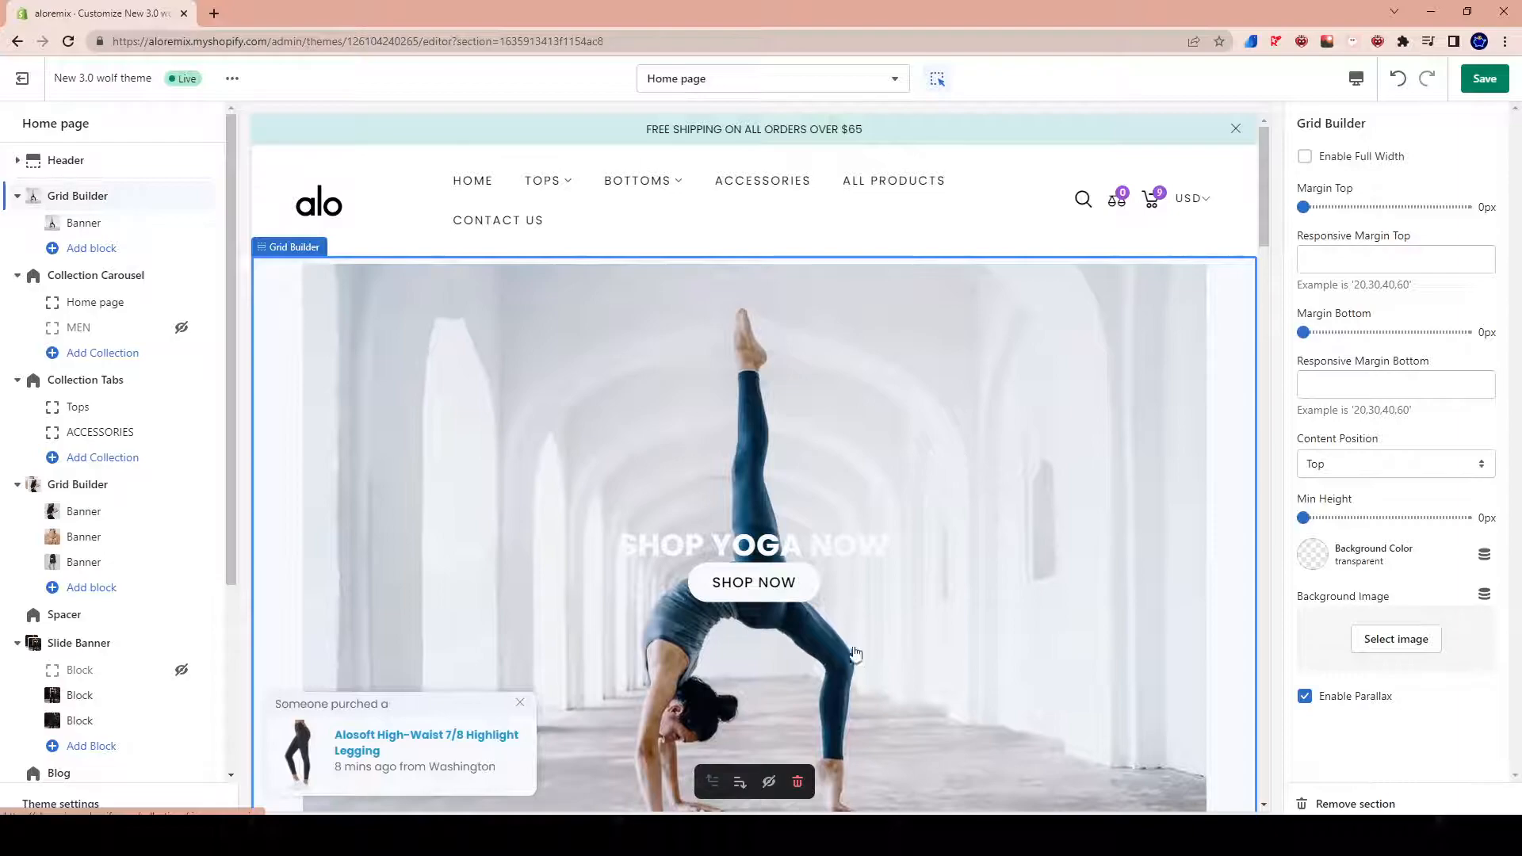
{"action": "scroll", "coordinate": [492, 341], "scroll_direction": "down", "scroll_amount": 1}
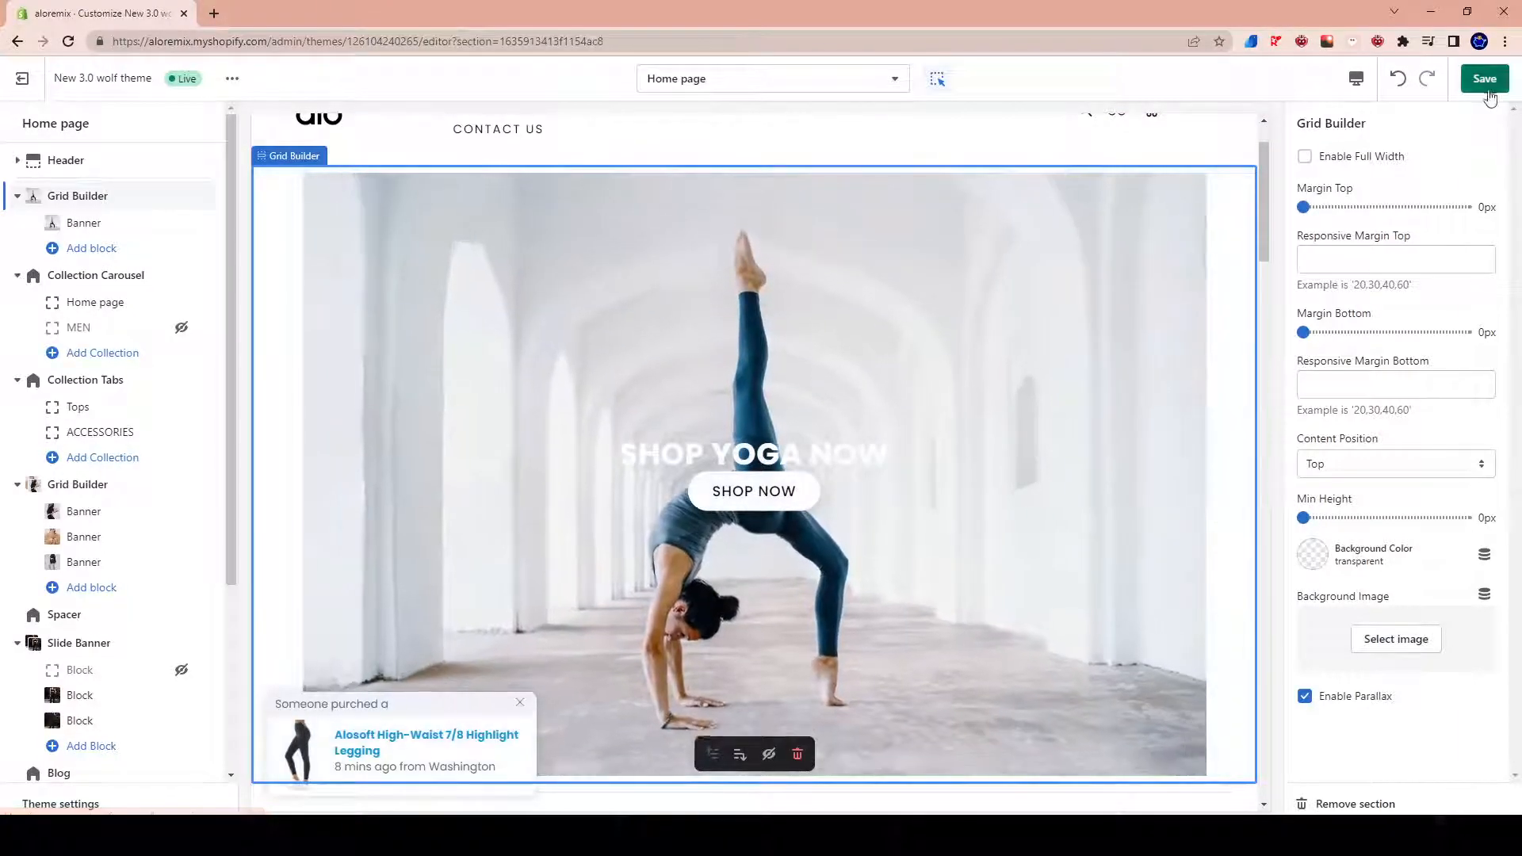
{"action": "left_click", "coordinate": [1485, 82]}
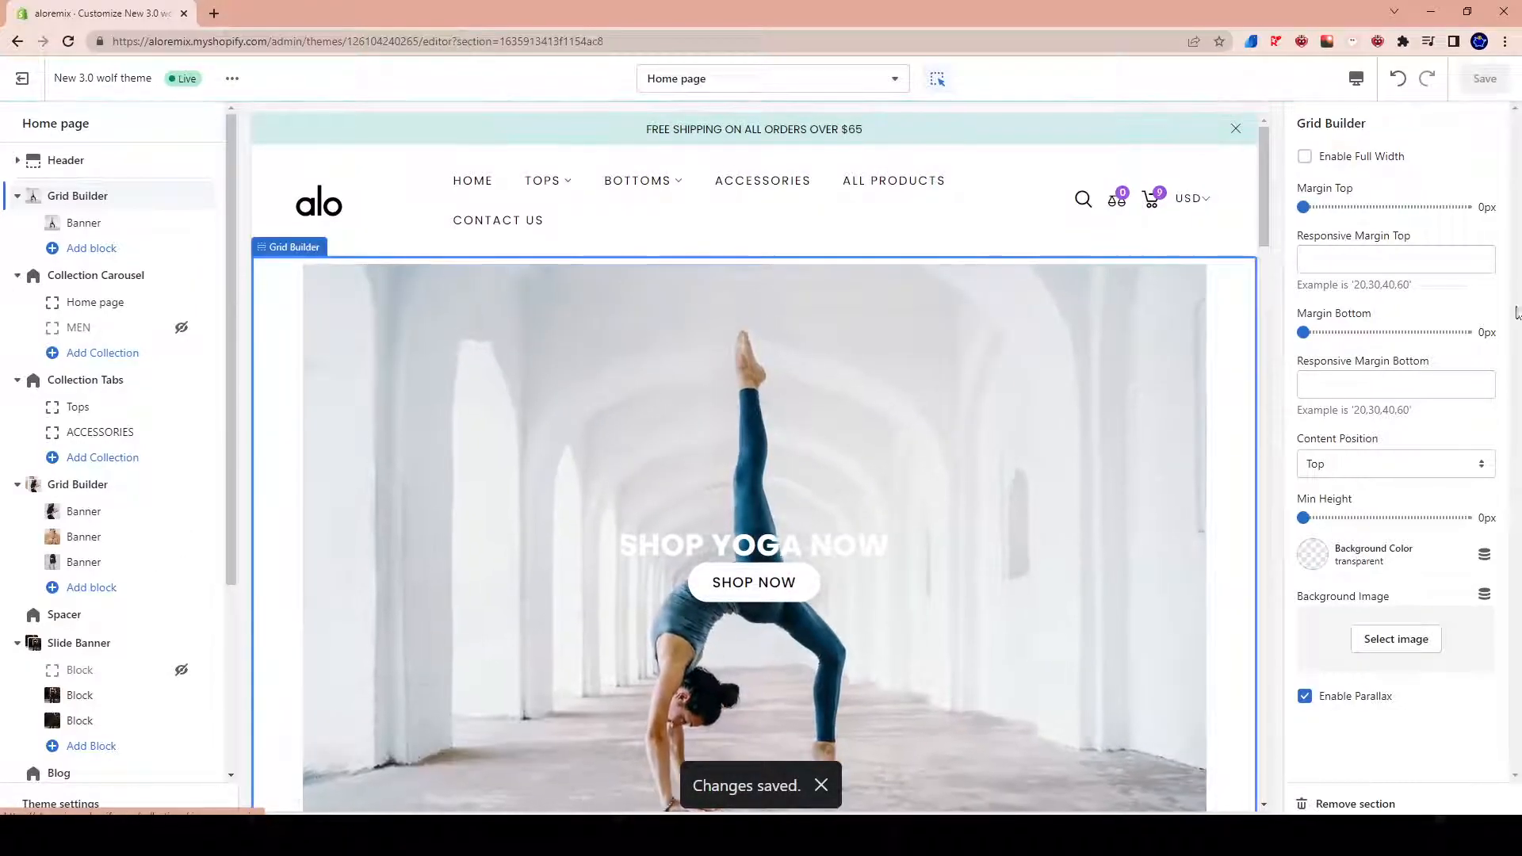
View the live store in a new tab and examine how the yoga banner is displayed on its home page
{"action": "left_click", "coordinate": [232, 79]}
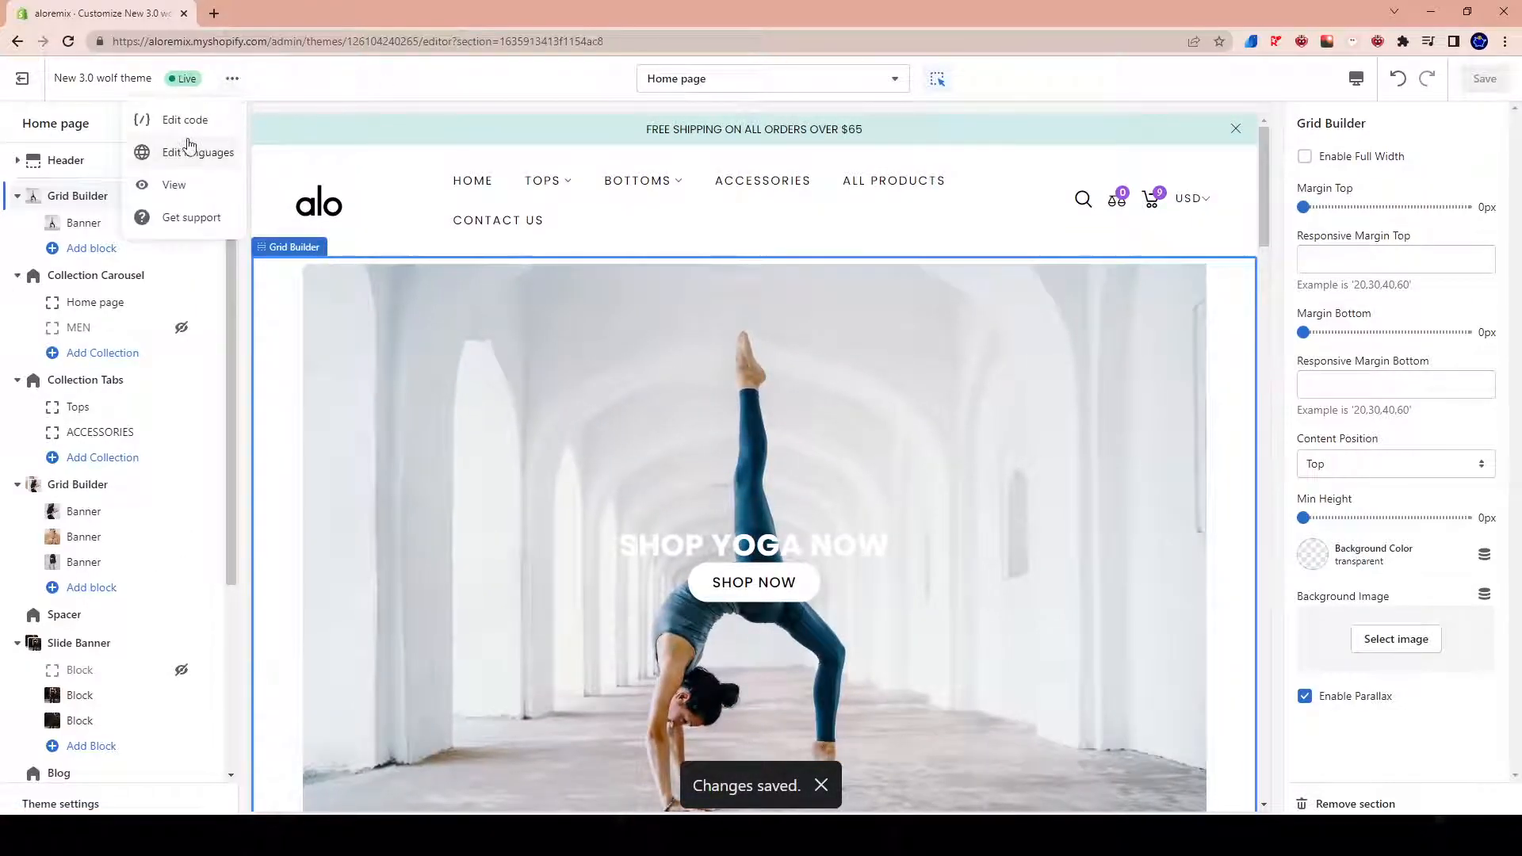
{"action": "left_click", "coordinate": [168, 187]}
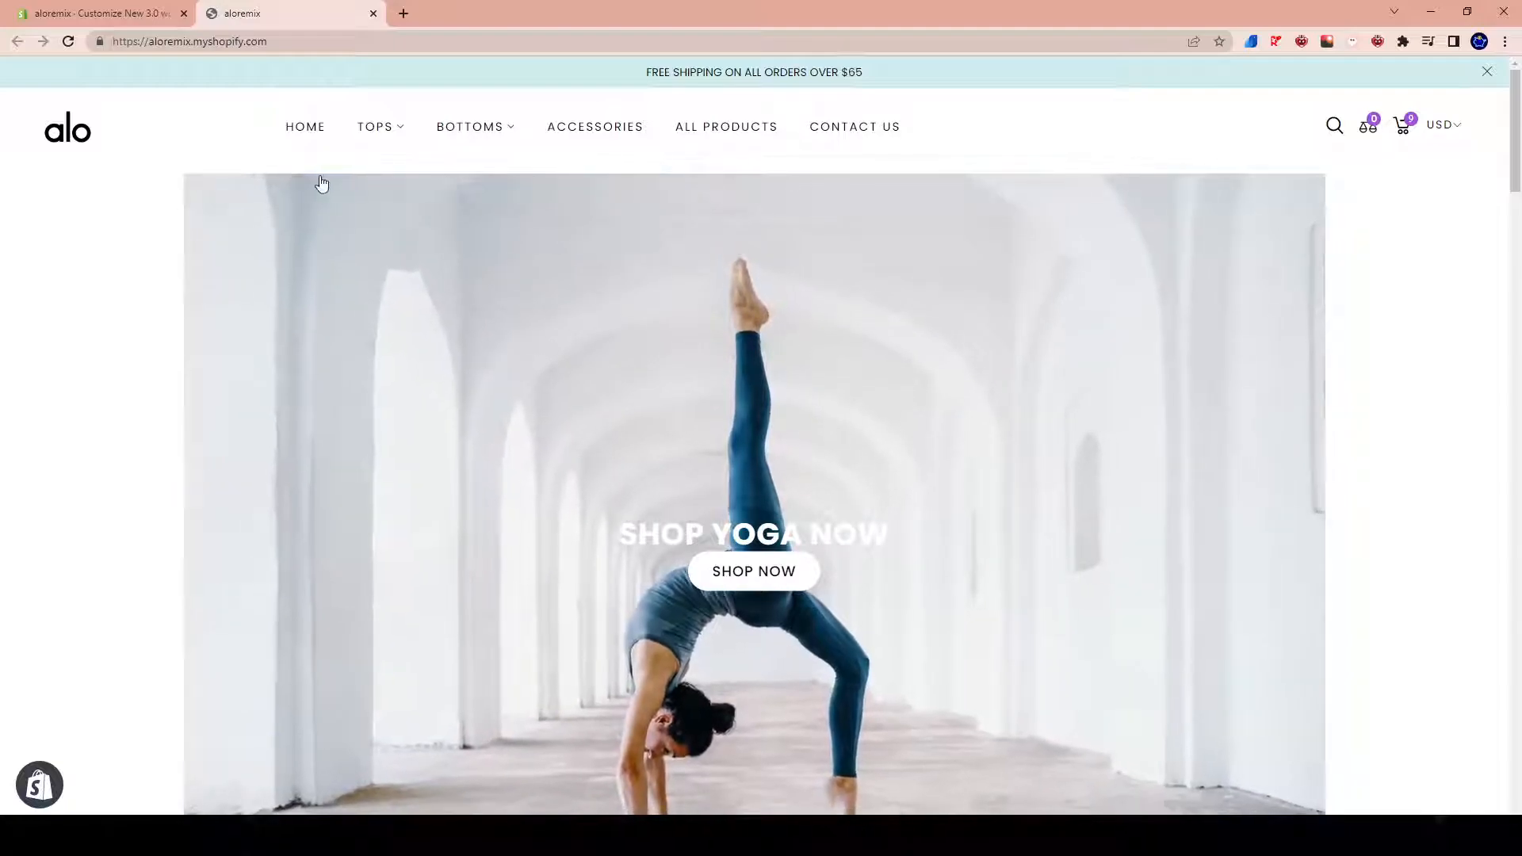
{"action": "scroll", "coordinate": [568, 655], "scroll_direction": "down", "scroll_amount": 5}
{"action": "scroll", "coordinate": [581, 690], "scroll_direction": "up", "scroll_amount": 5}
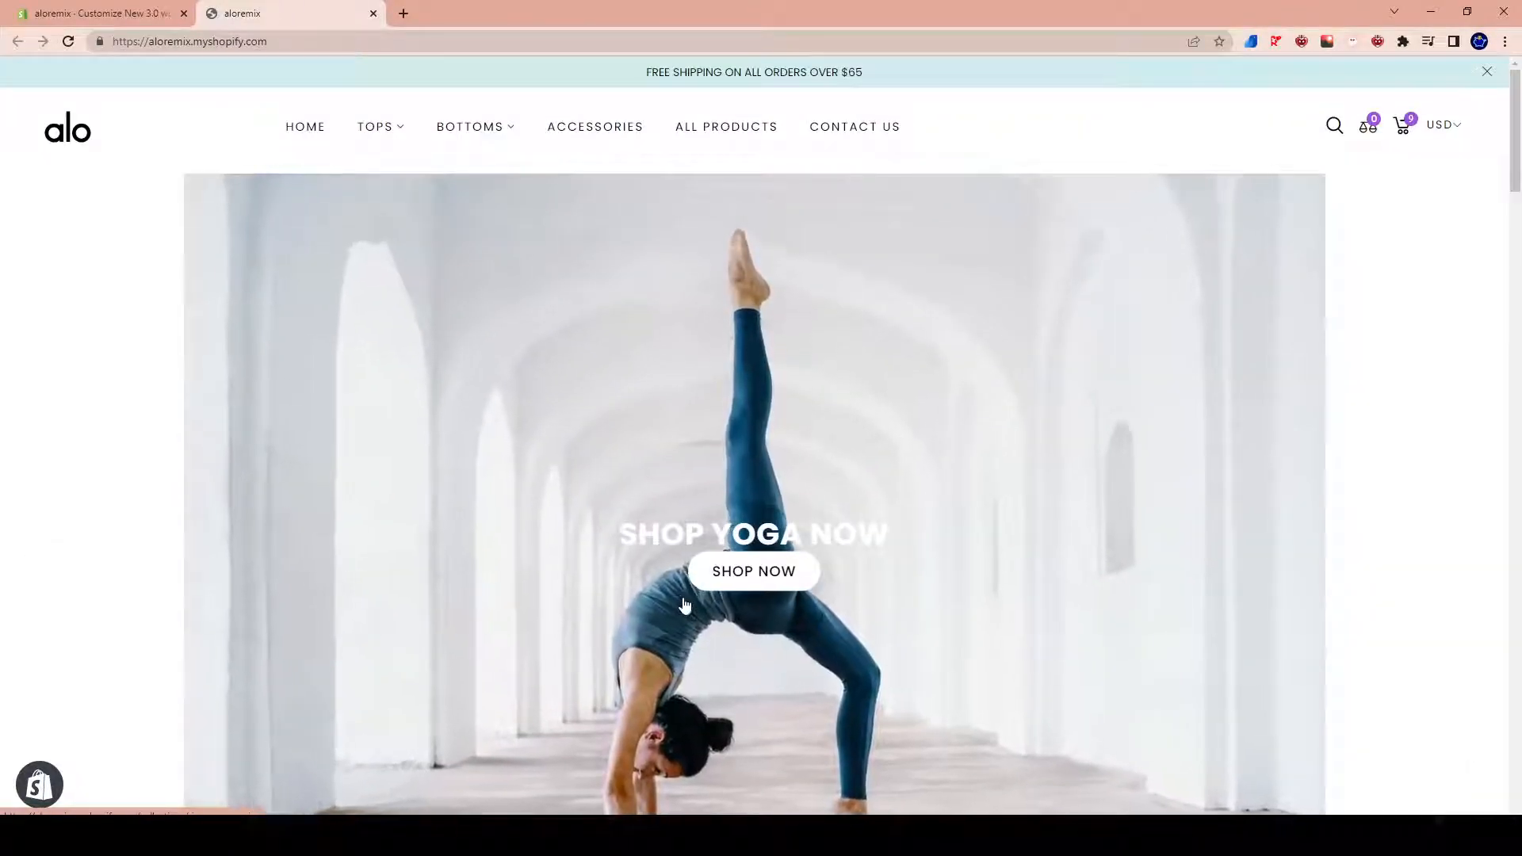
{"action": "scroll", "coordinate": [689, 609], "scroll_direction": "down", "scroll_amount": 2}
{"action": "scroll", "coordinate": [573, 587], "scroll_direction": "up", "scroll_amount": 1}
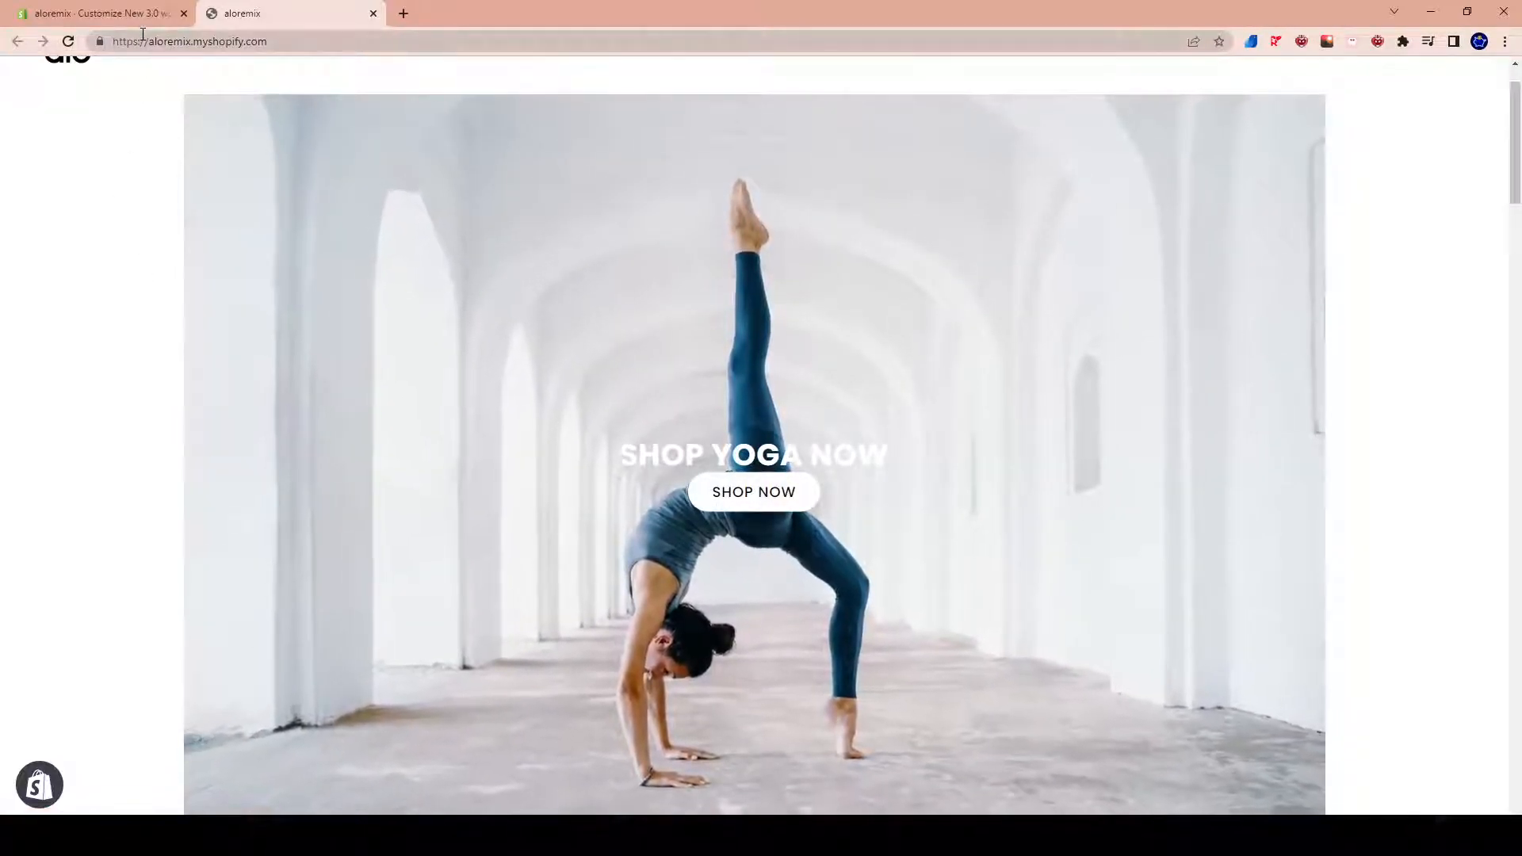
{"action": "mouse_move", "coordinate": [160, 17]}
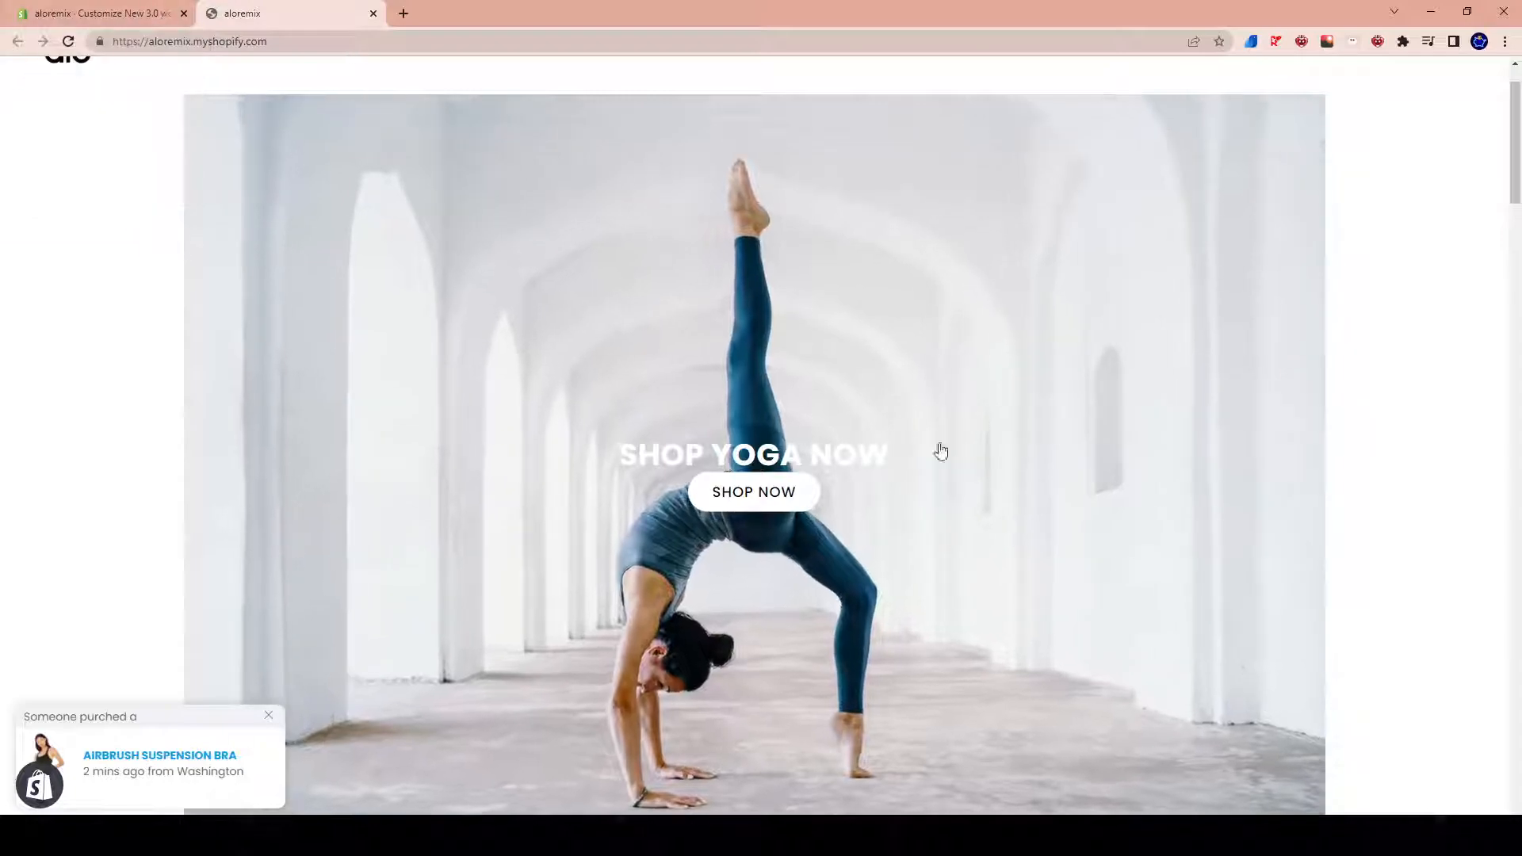
{"action": "left_click", "coordinate": [111, 14]}
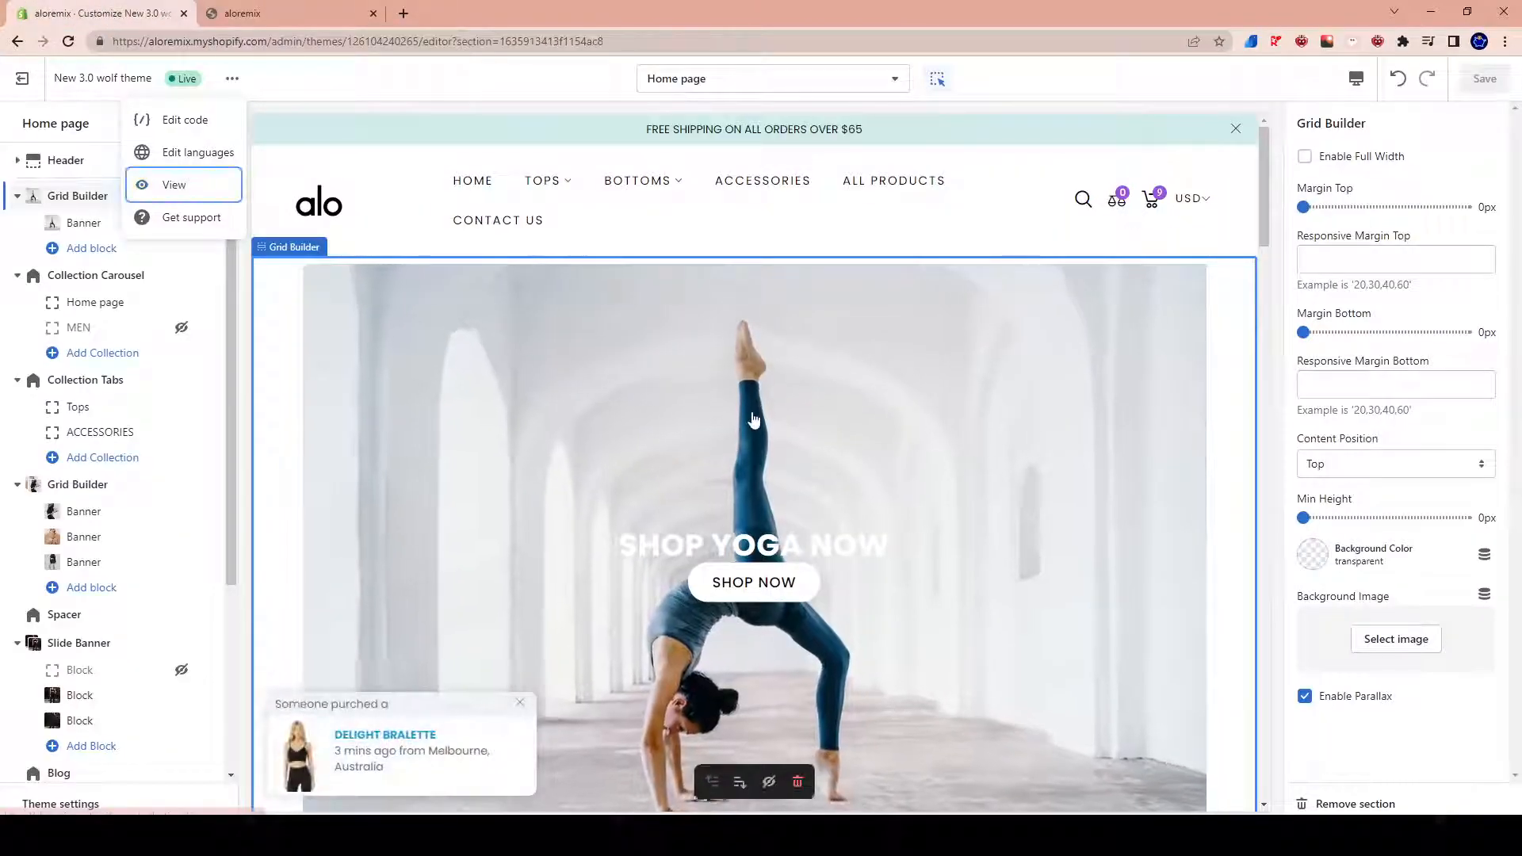
{"action": "left_click", "coordinate": [337, 10]}
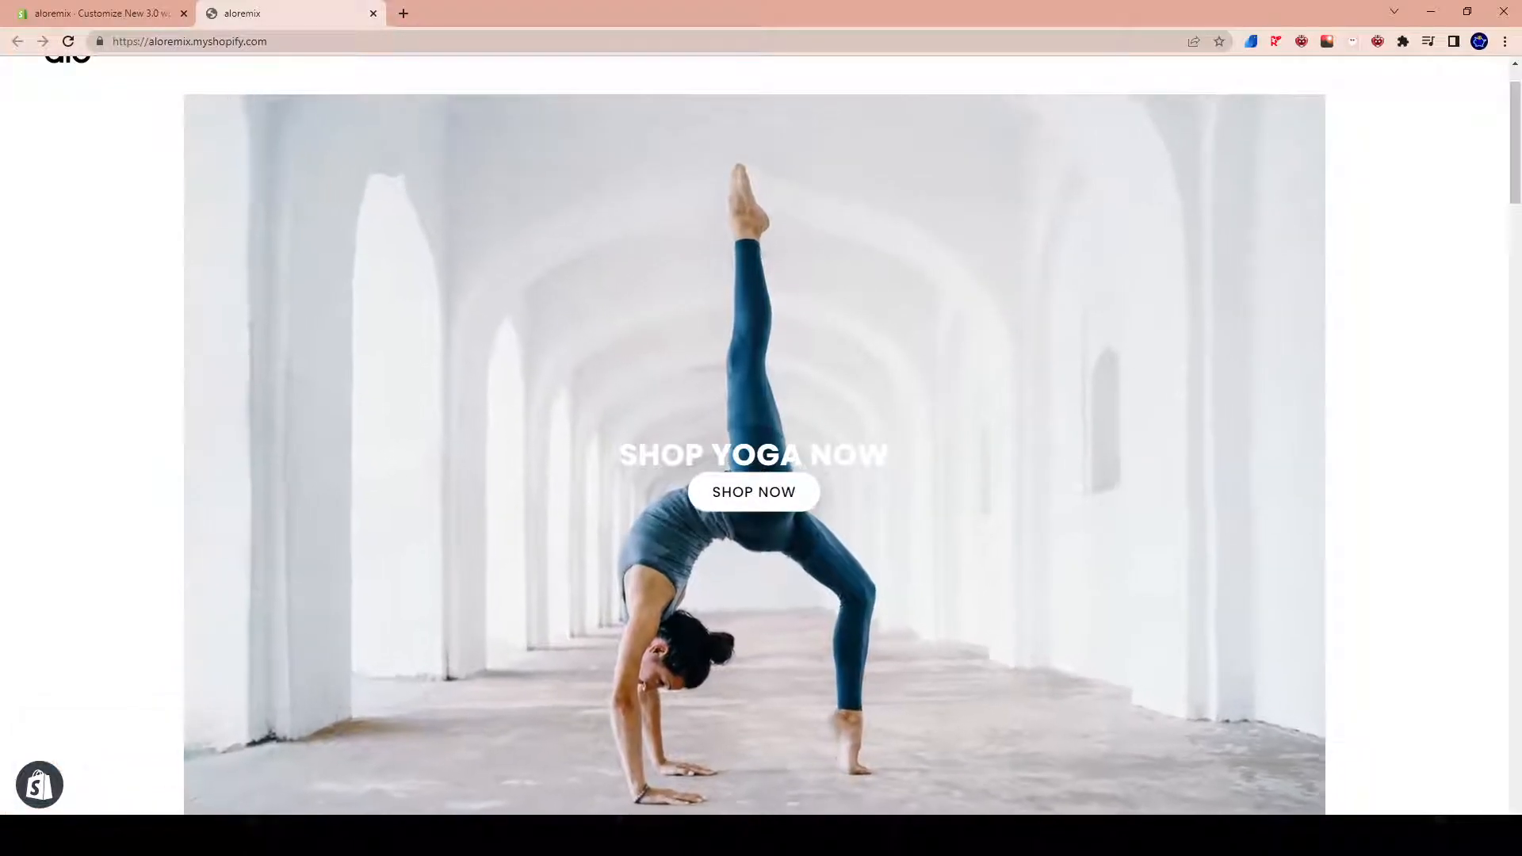
{"action": "scroll", "coordinate": [584, 523], "scroll_direction": "up", "scroll_amount": 1}
{"action": "scroll", "coordinate": [516, 568], "scroll_direction": "down", "scroll_amount": 2}
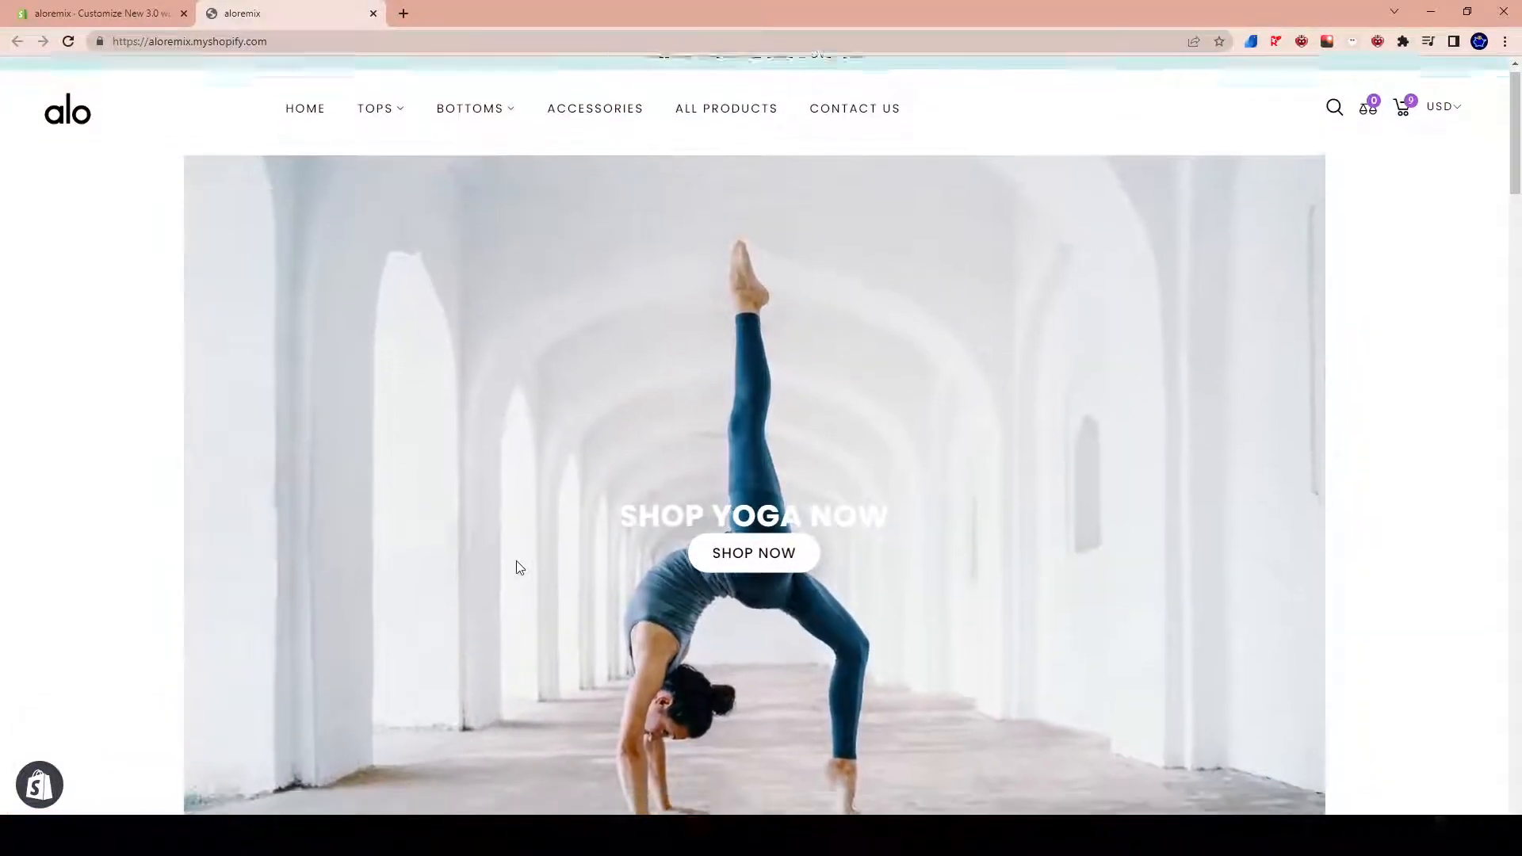
{"action": "scroll", "coordinate": [1241, 167], "scroll_direction": "up", "scroll_amount": 2}
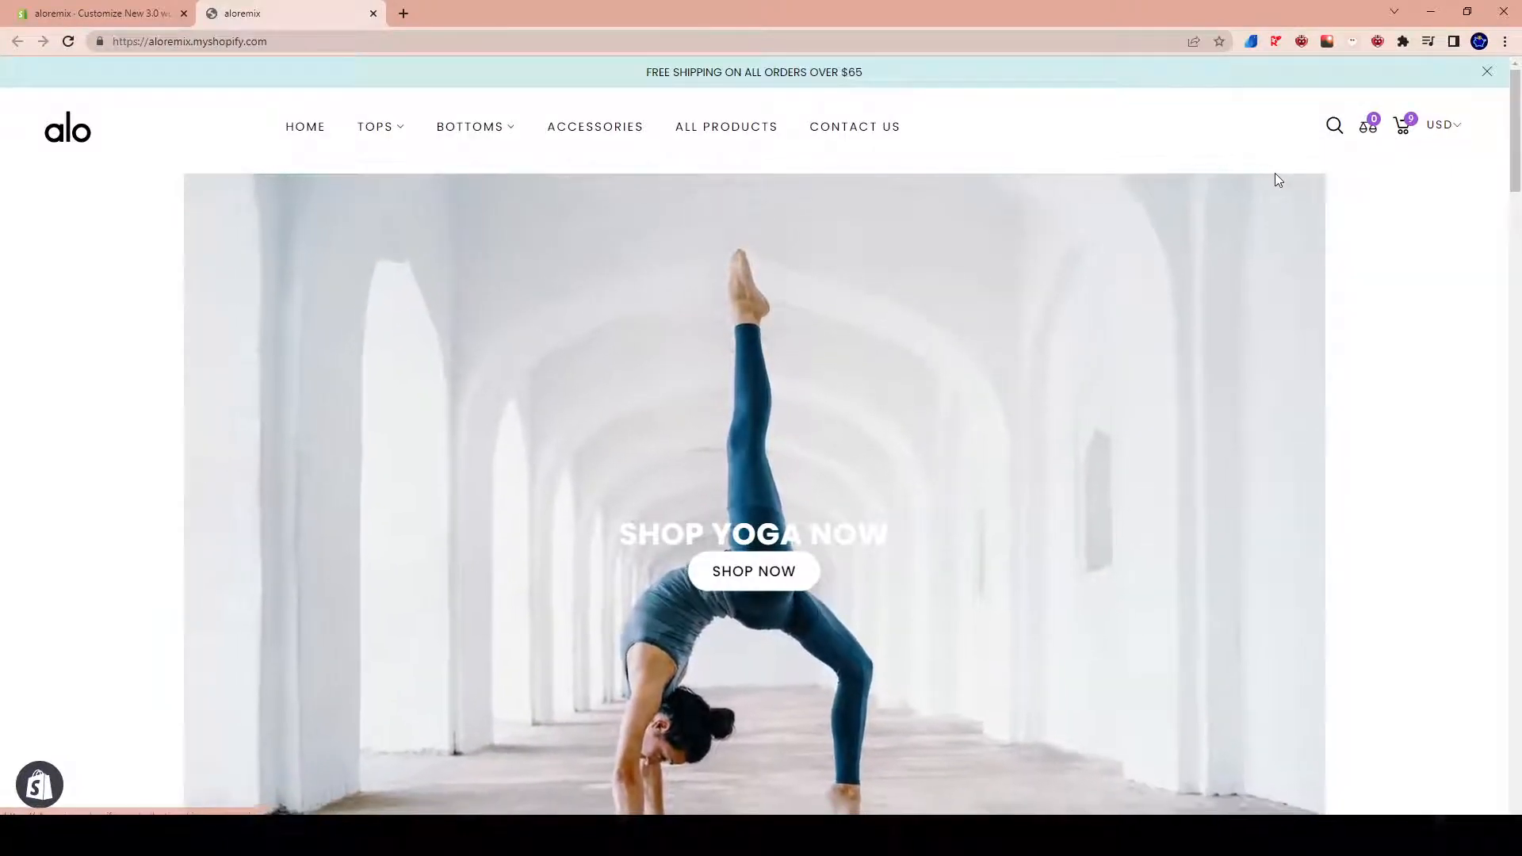
Return to the theme editor, enable full width for the yoga banner's Grid Builder section, and save the theme
{"action": "left_click", "coordinate": [125, 10]}
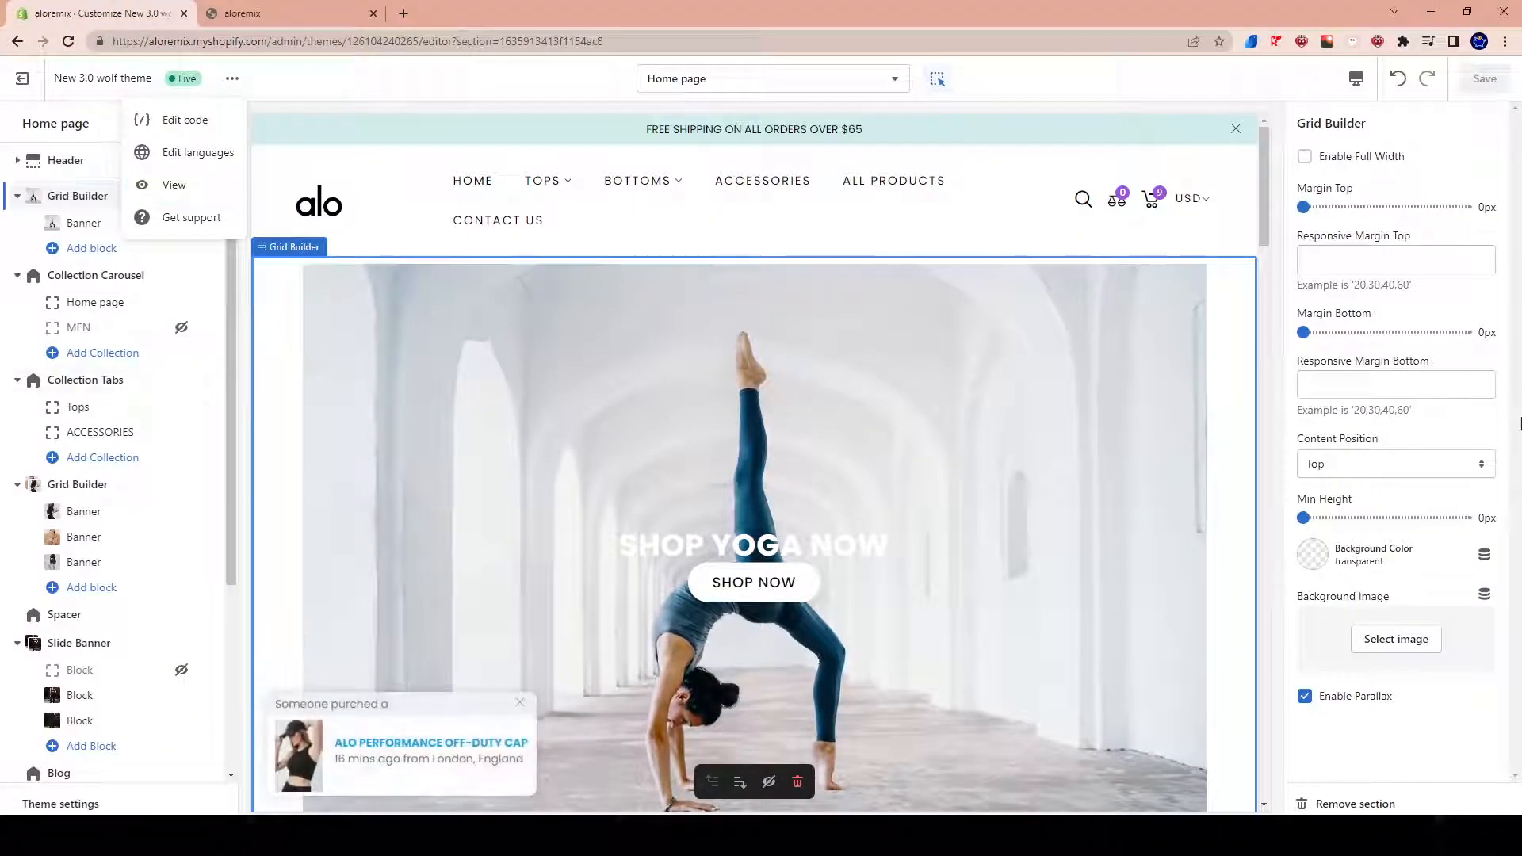
{"action": "left_click", "coordinate": [1305, 157]}
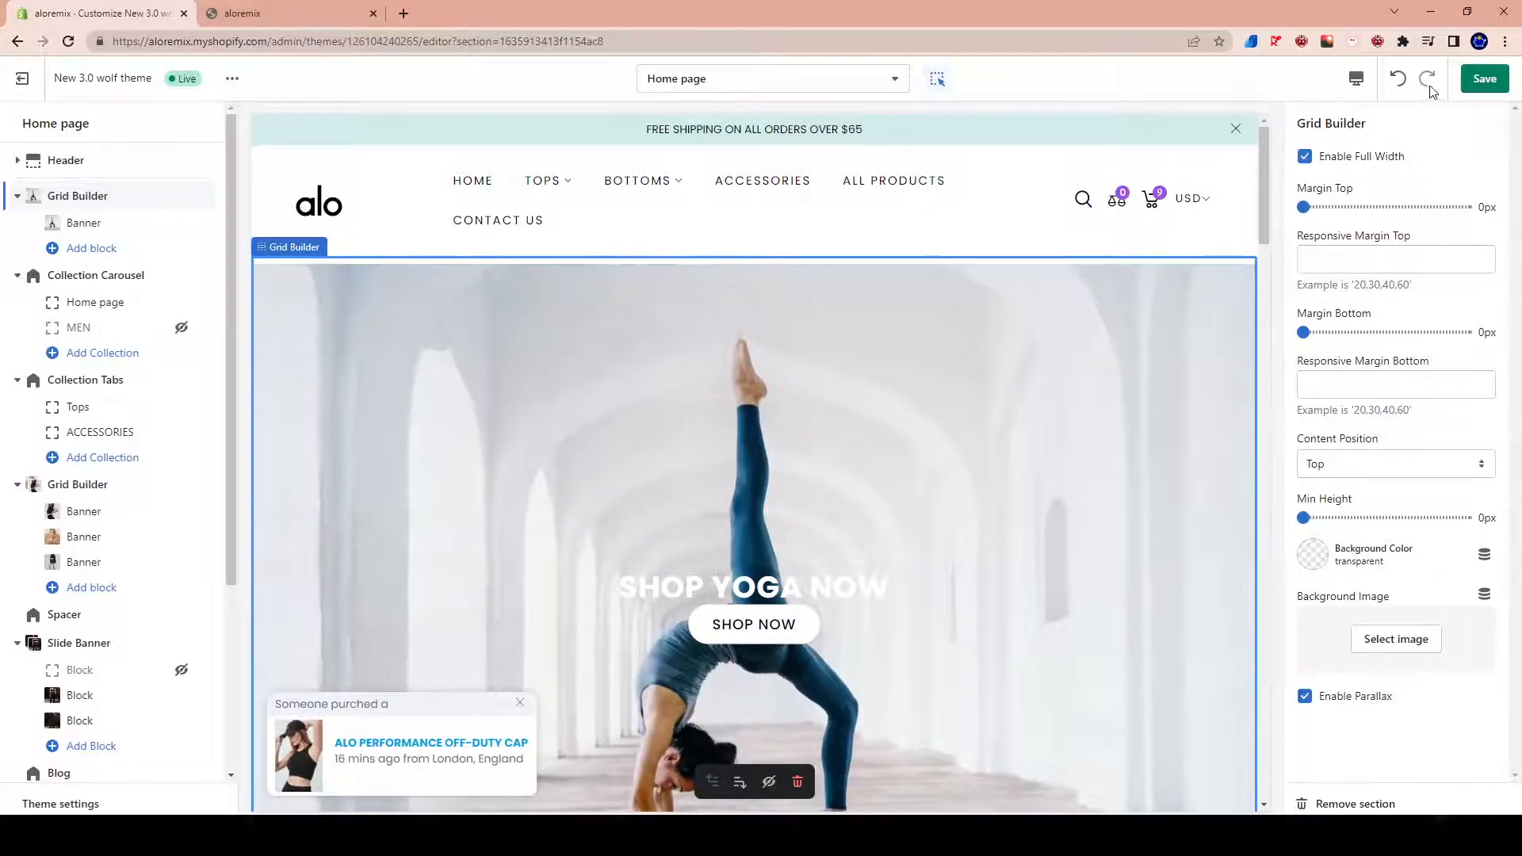
{"action": "left_click", "coordinate": [1491, 78]}
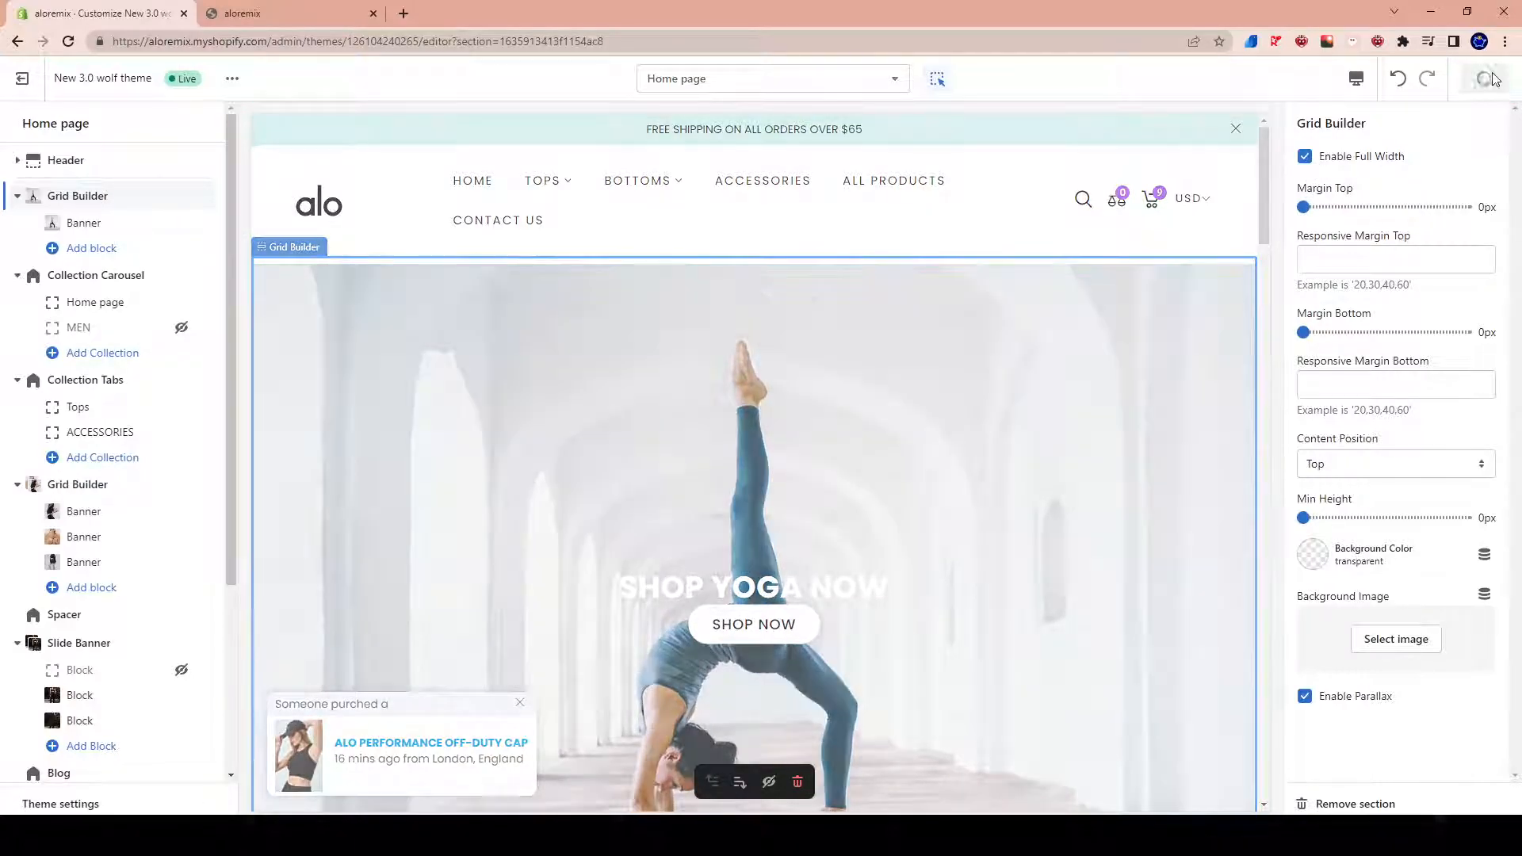
Reload the live store page, examine the yoga banner's width, and return to the theme editor
{"action": "left_click", "coordinate": [239, 10]}
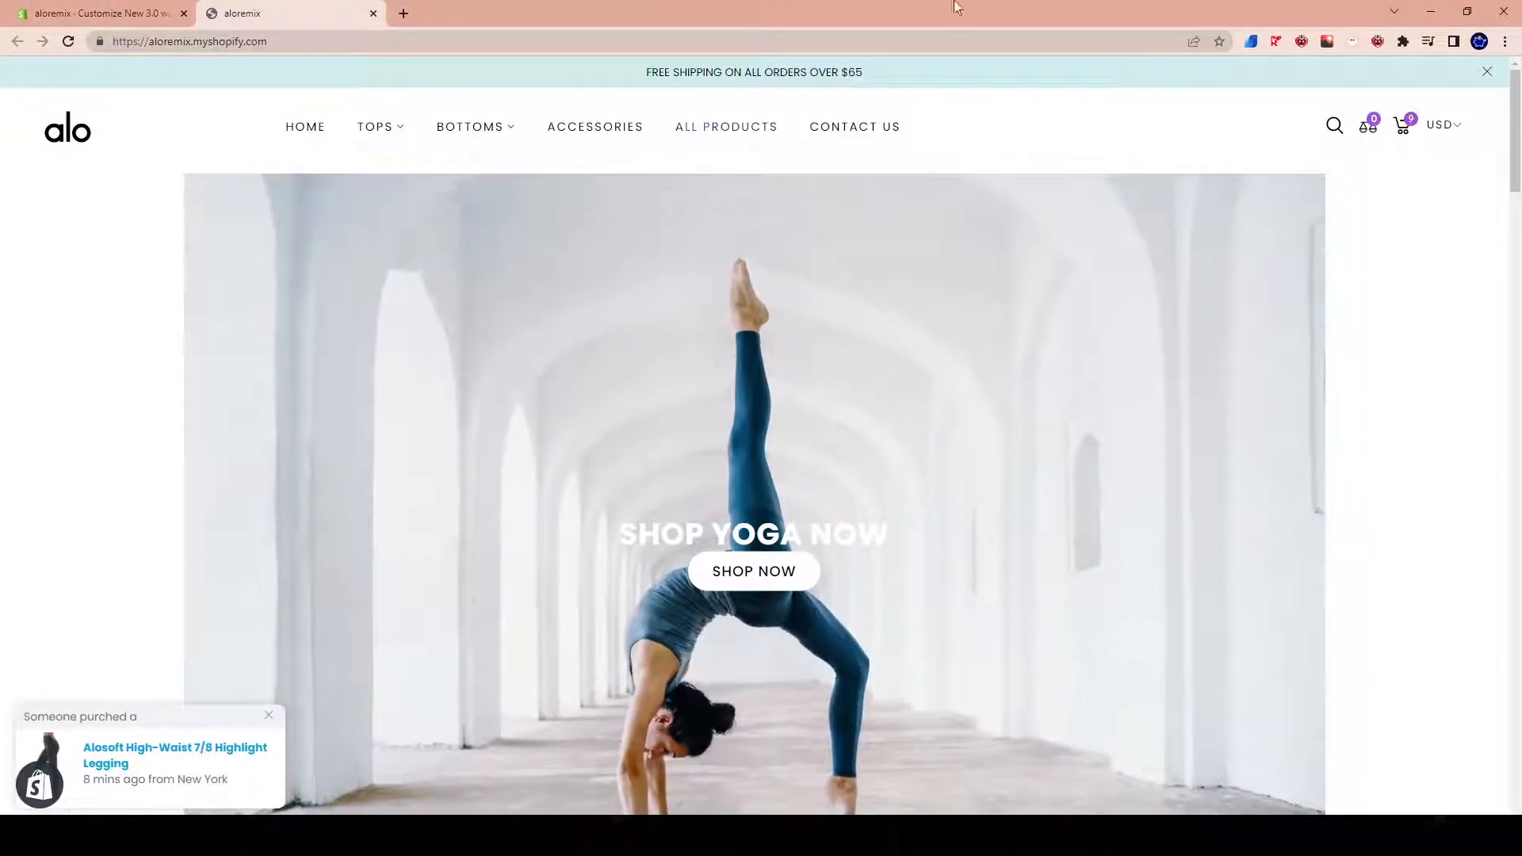
{"action": "left_click", "coordinate": [169, 10]}
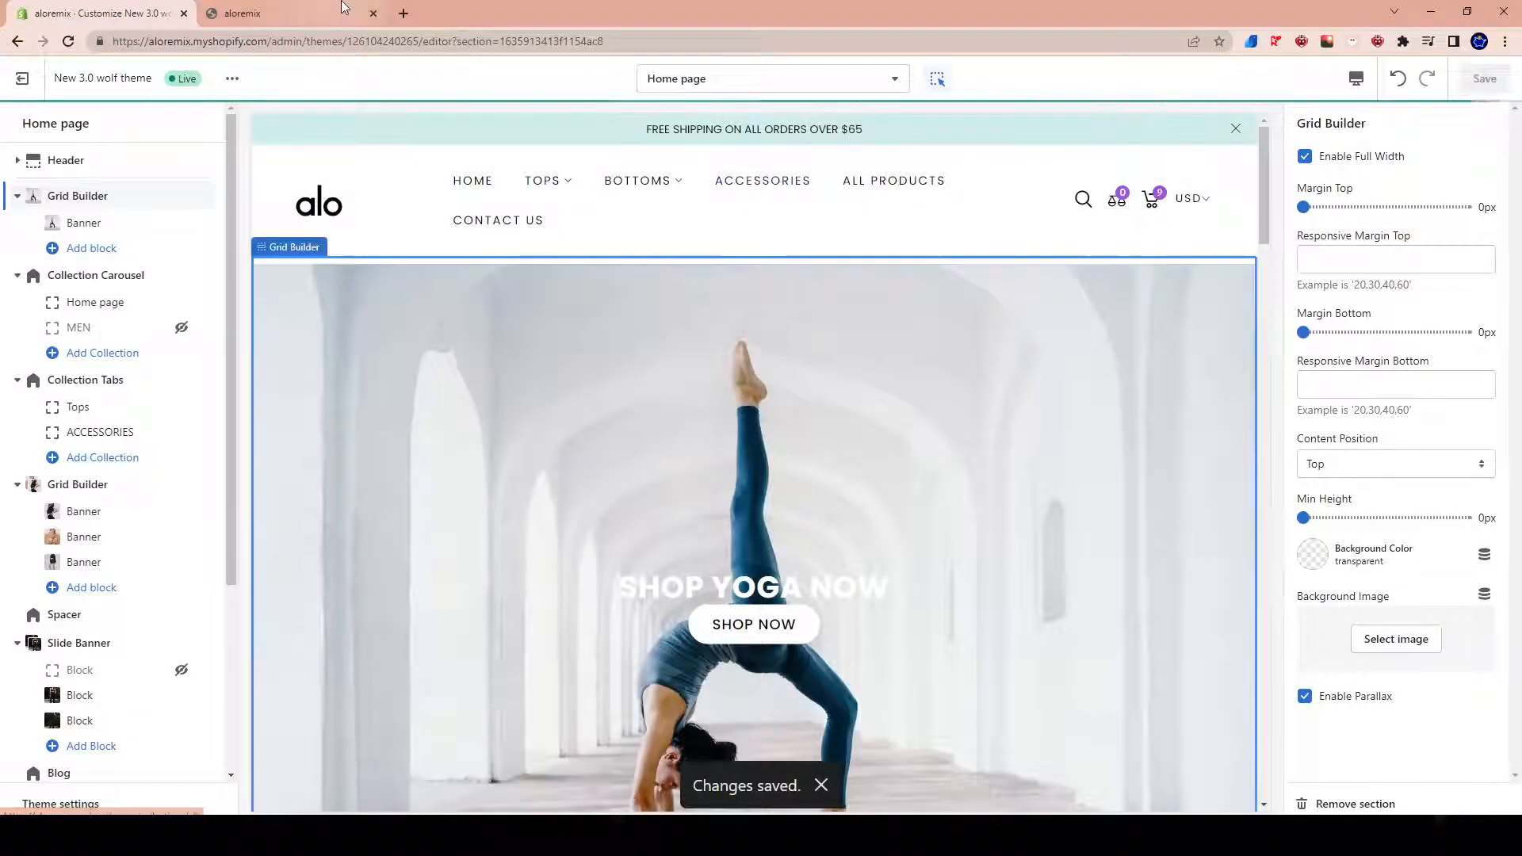
{"action": "left_click", "coordinate": [341, 8]}
{"action": "left_click", "coordinate": [301, 47]}
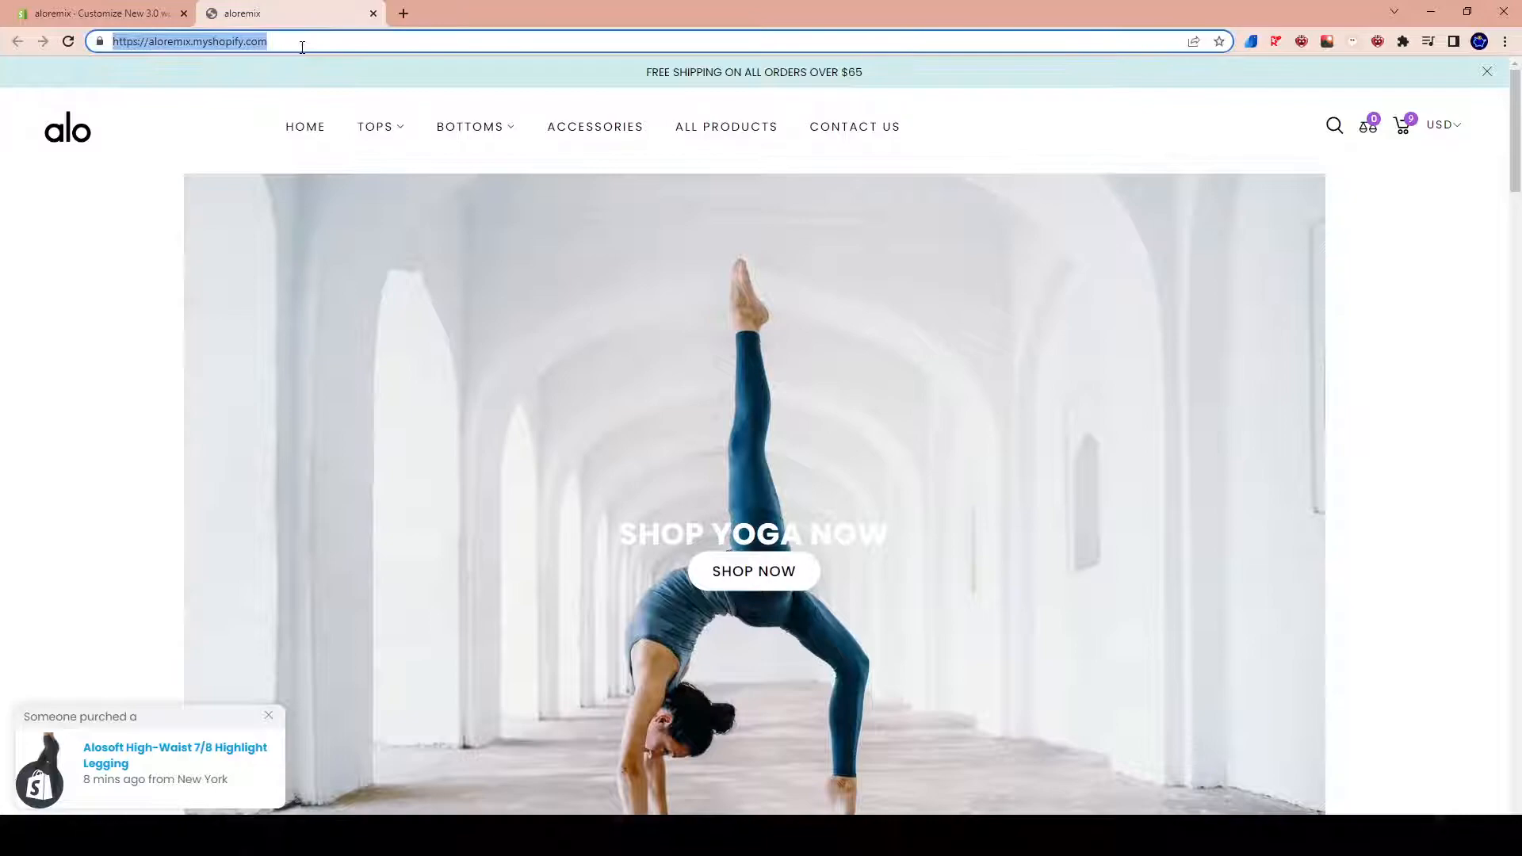
{"action": "key", "text": "Return"}
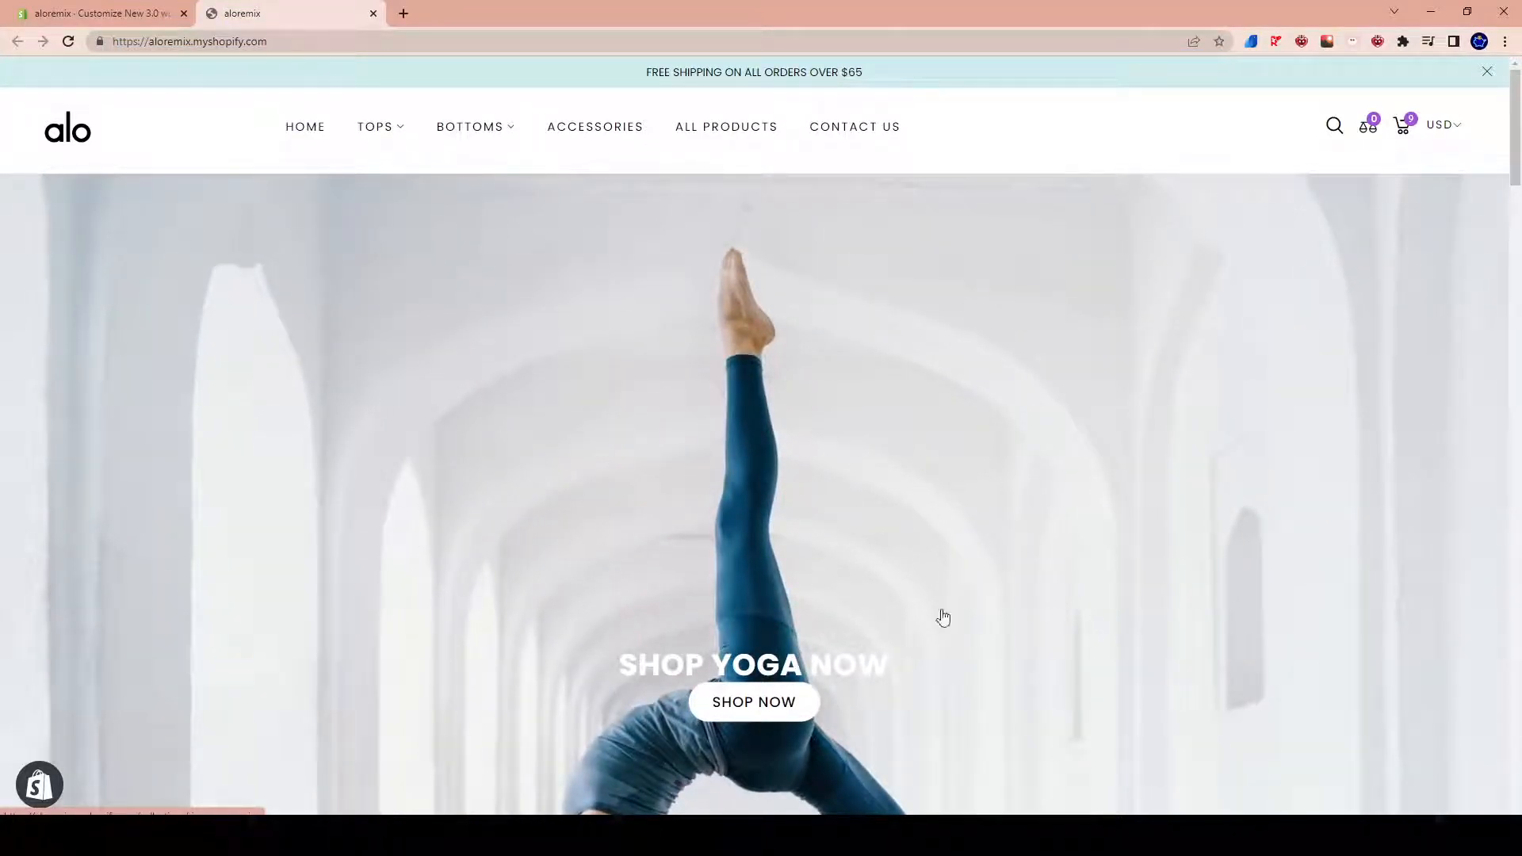
{"action": "scroll", "coordinate": [707, 639], "scroll_direction": "down", "scroll_amount": 5}
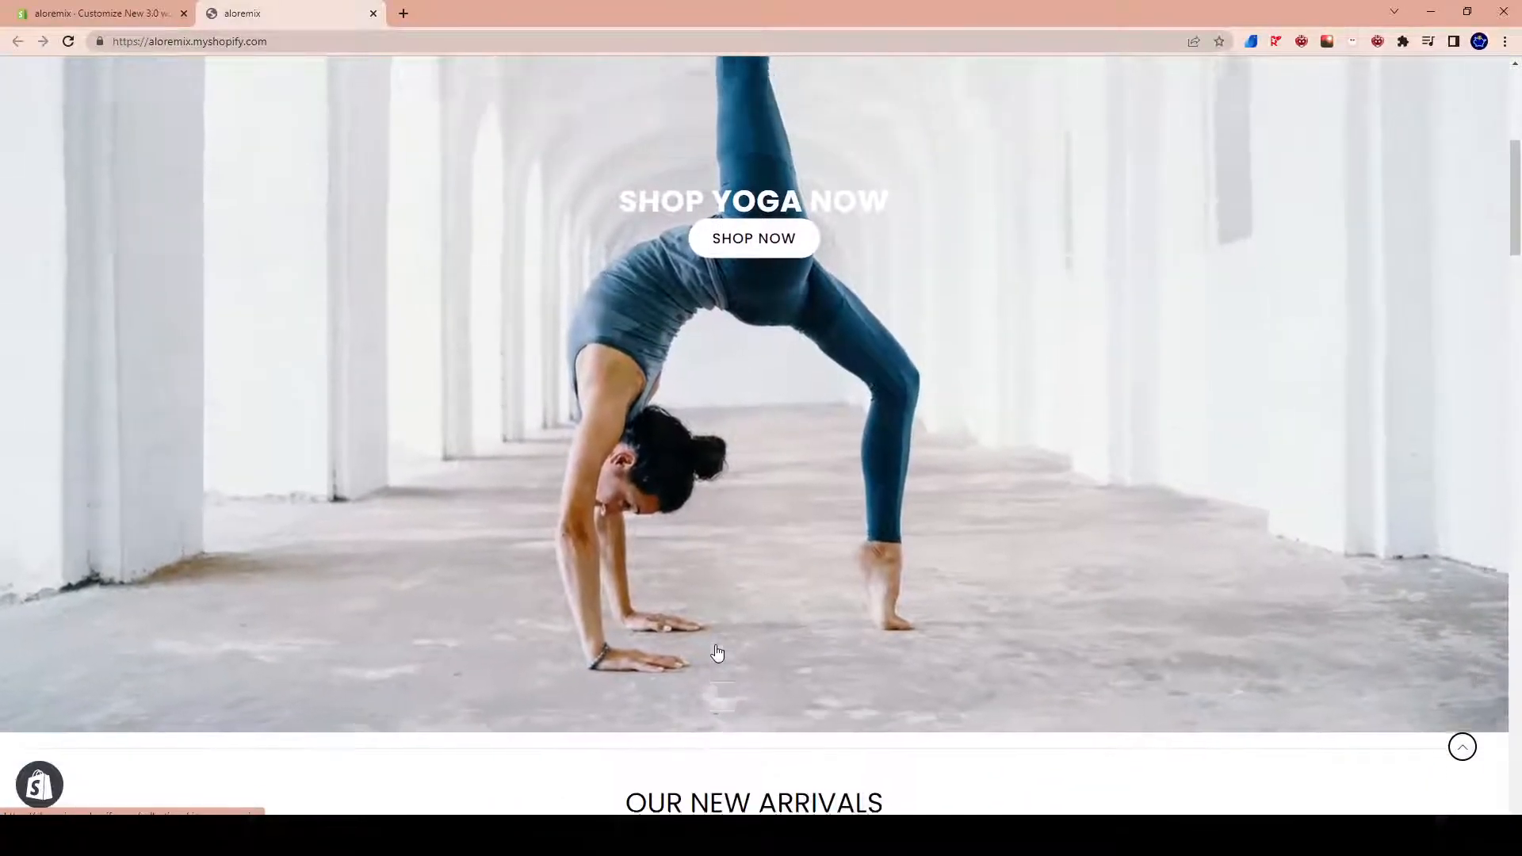
{"action": "scroll", "coordinate": [717, 652], "scroll_direction": "up", "scroll_amount": 5}
{"action": "left_click", "coordinate": [83, 12]}
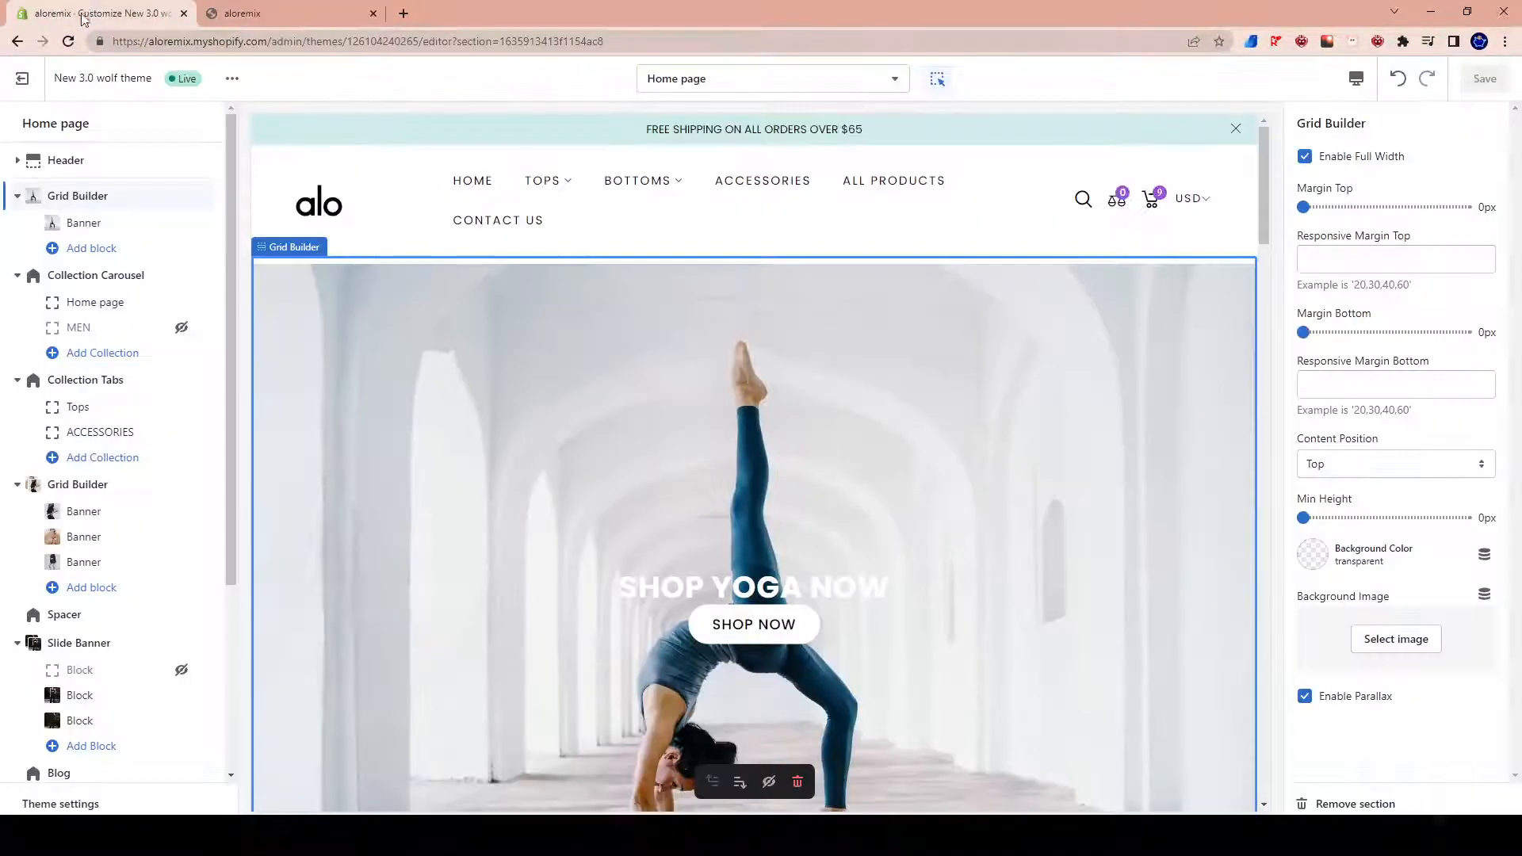
{"action": "left_click", "coordinate": [813, 433]}
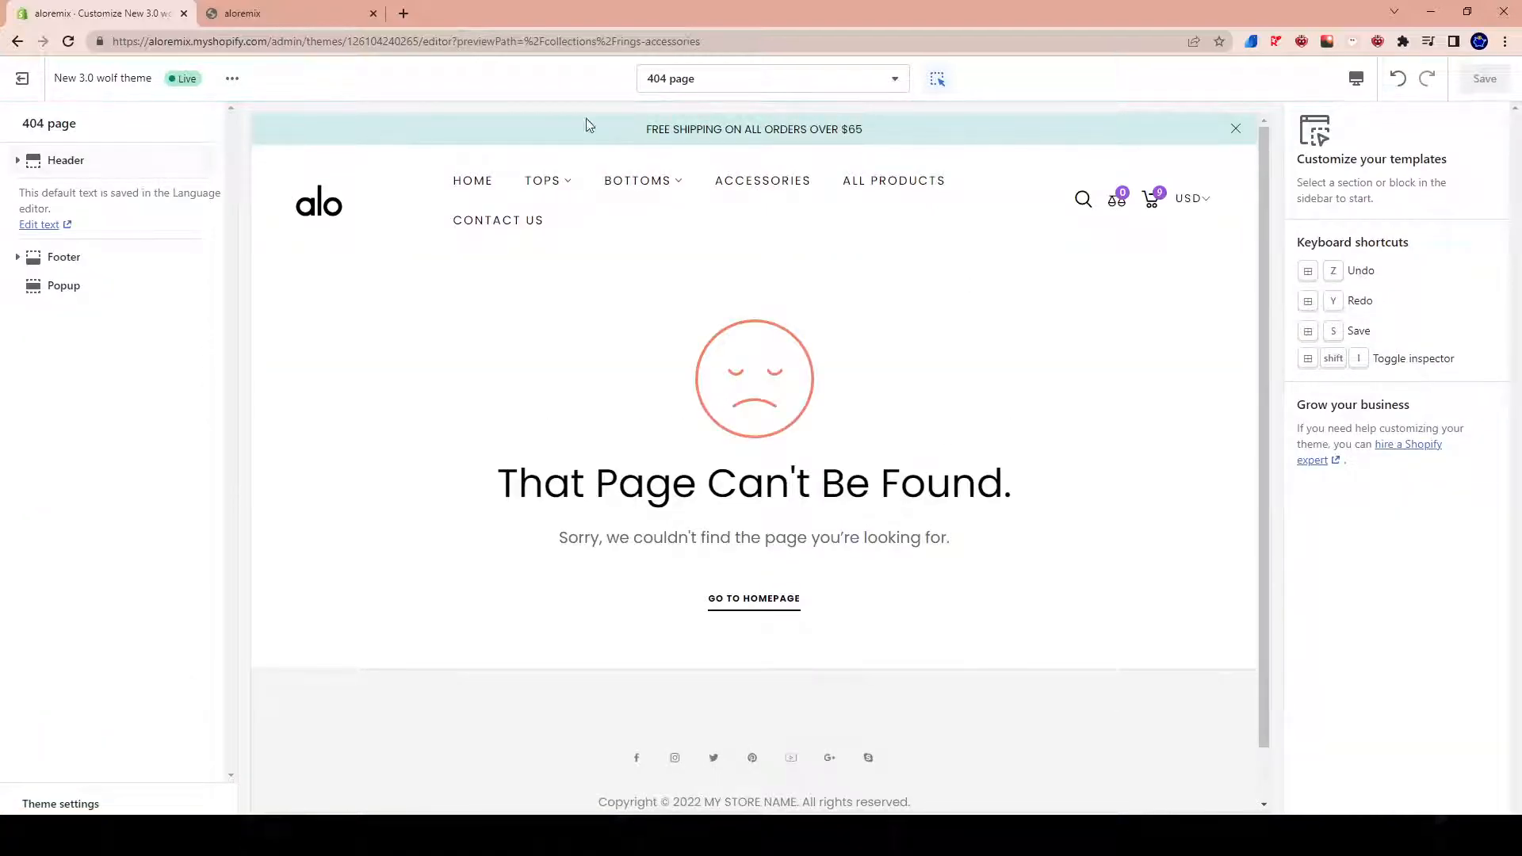
{"action": "left_click", "coordinate": [319, 207]}
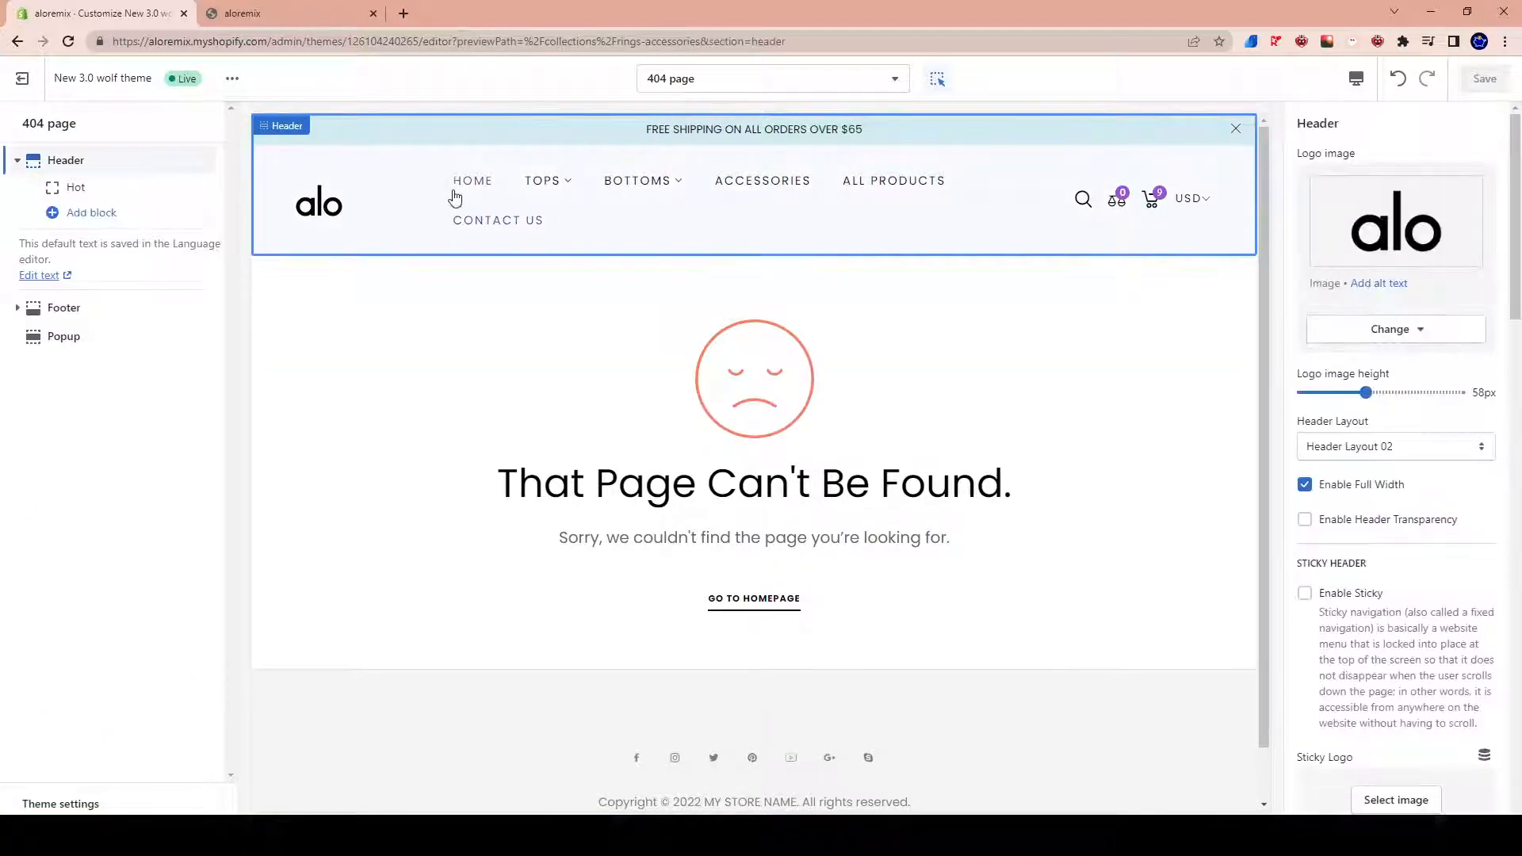
{"action": "left_click", "coordinate": [463, 185]}
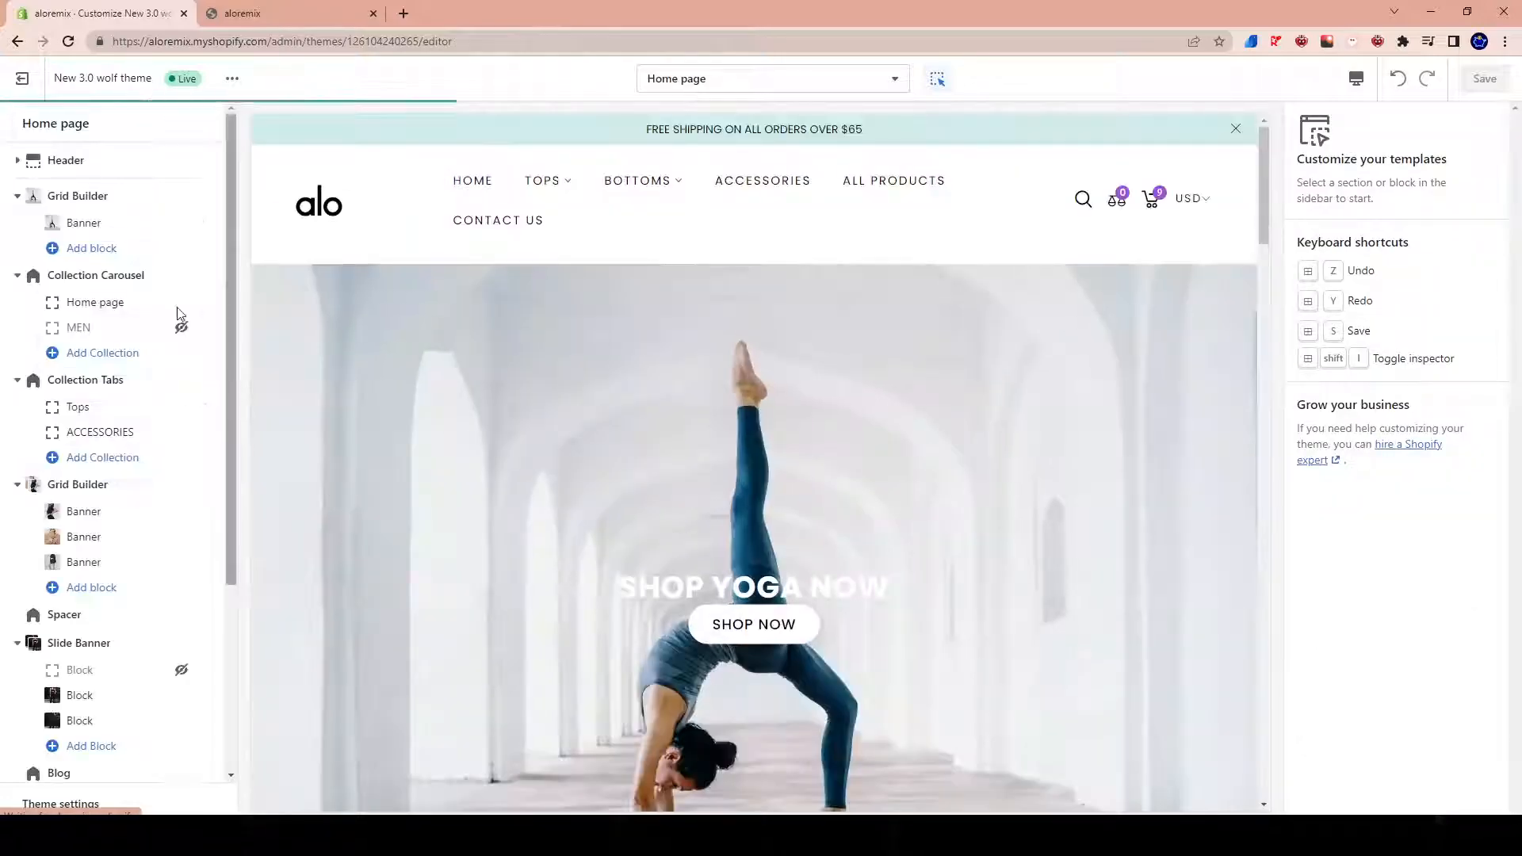
Replace the image of the first Grid Builder's Banner block with the library photo of a woman in black with an alo exercise ball
{"action": "left_click", "coordinate": [50, 225]}
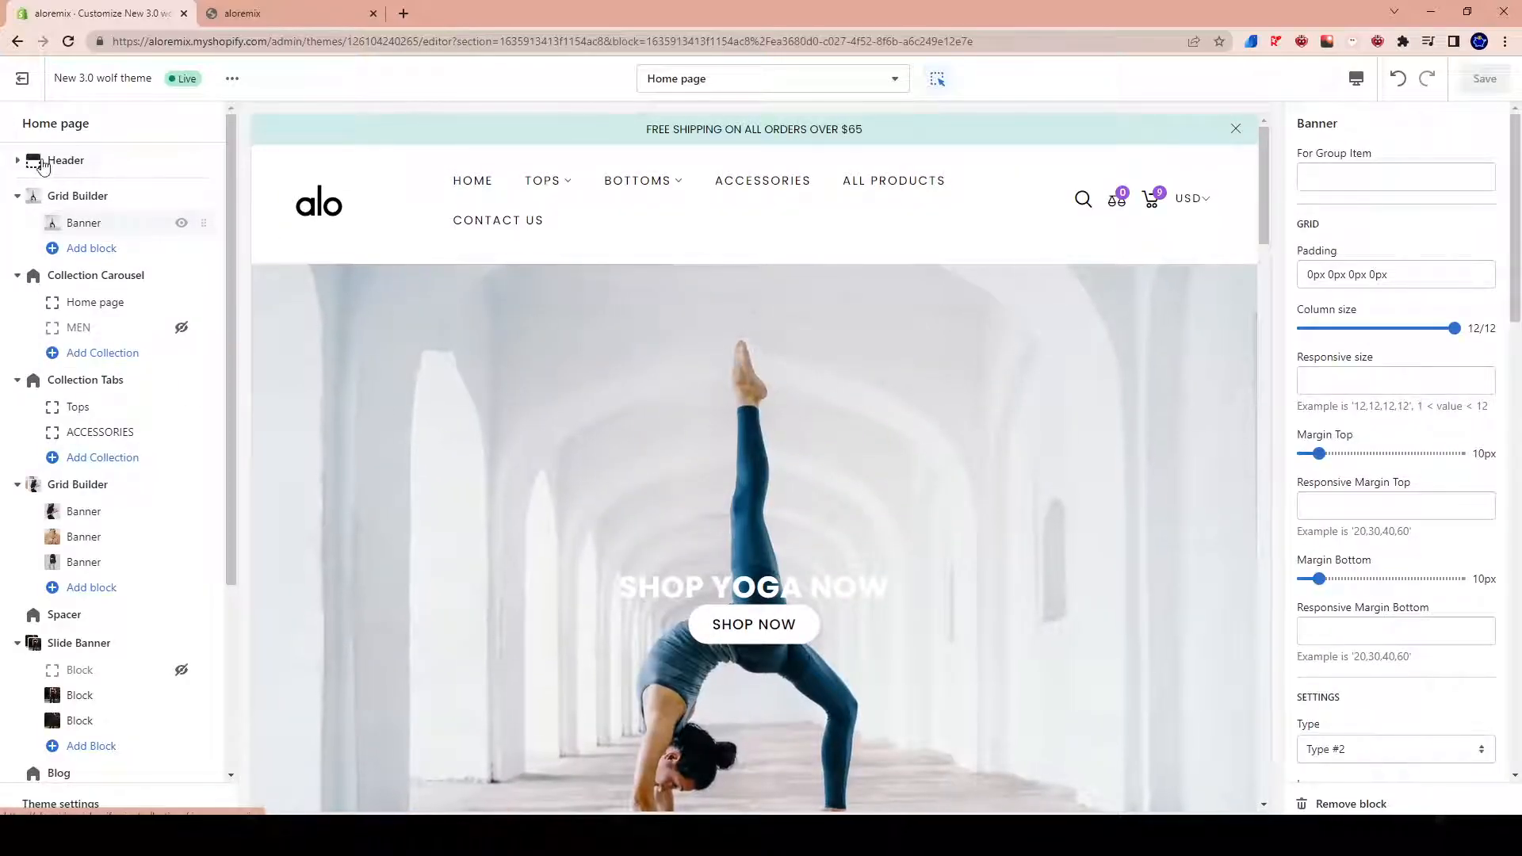
{"action": "left_click", "coordinate": [127, 195]}
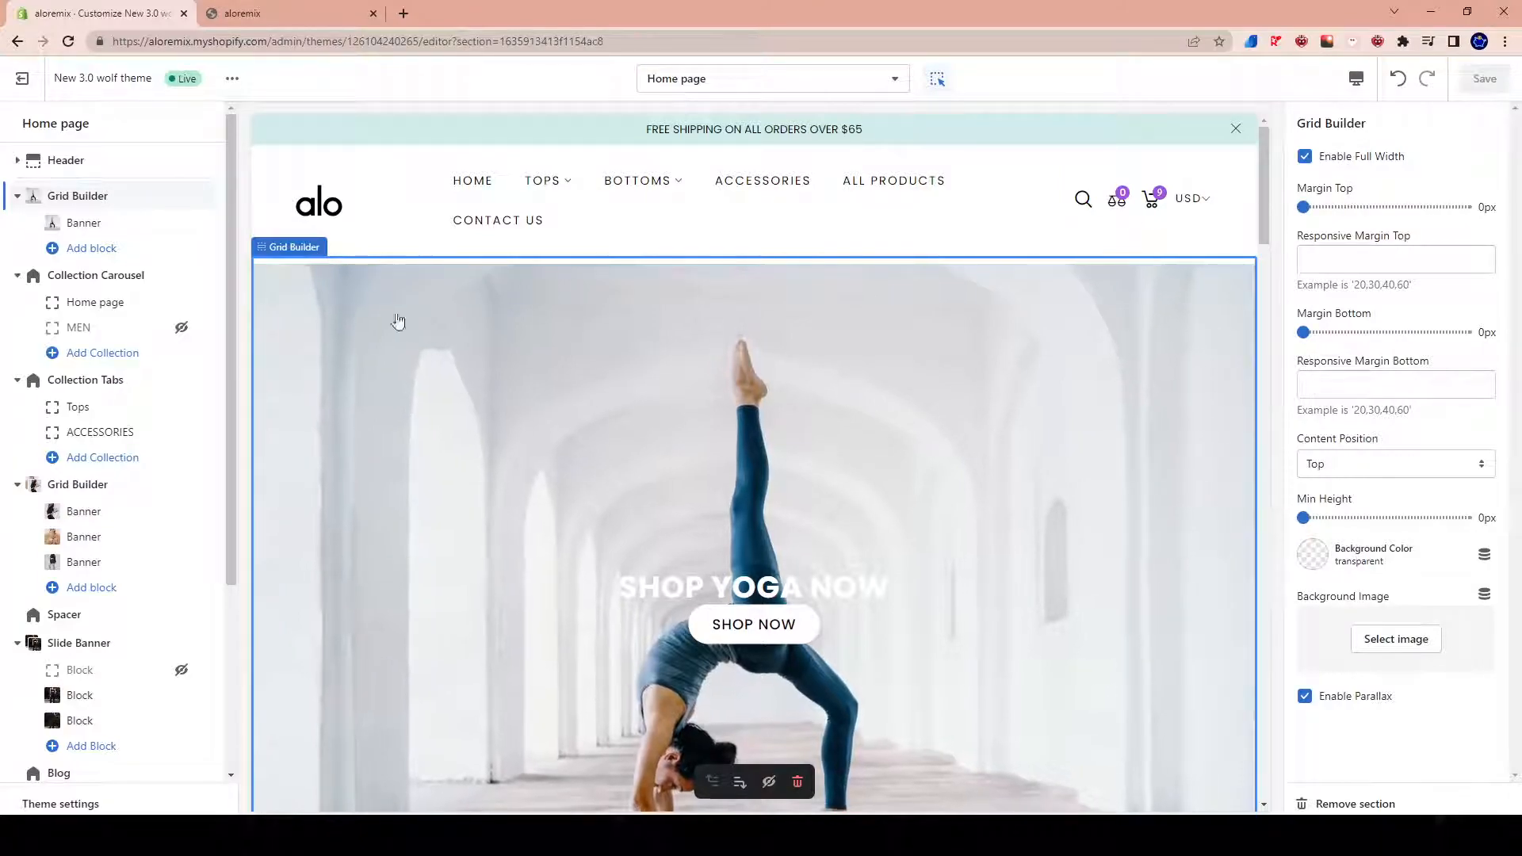
{"action": "left_click", "coordinate": [90, 224]}
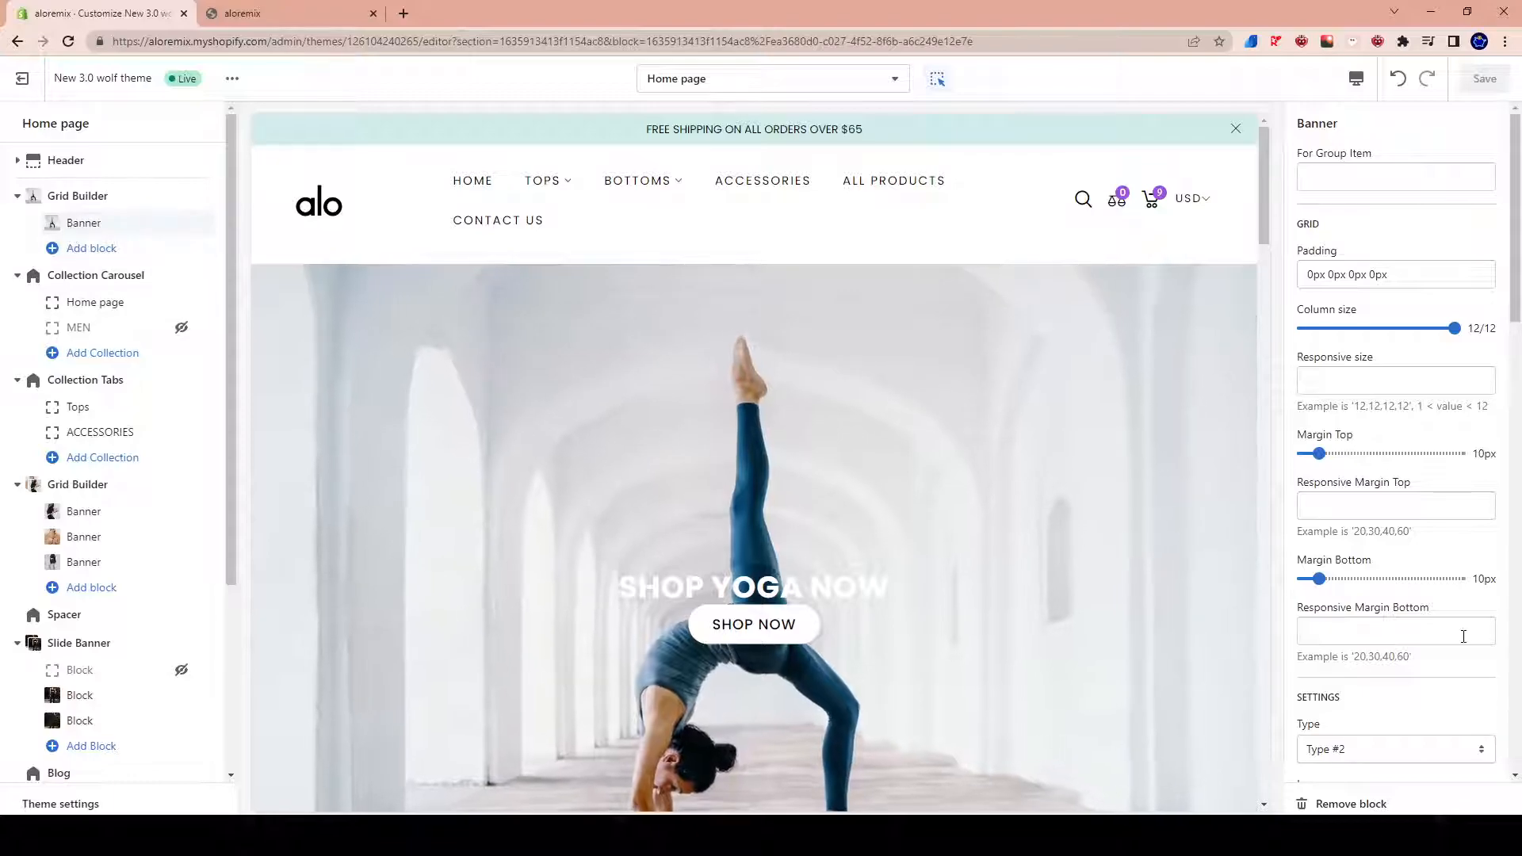
{"action": "scroll", "coordinate": [1443, 674], "scroll_direction": "down", "scroll_amount": 8}
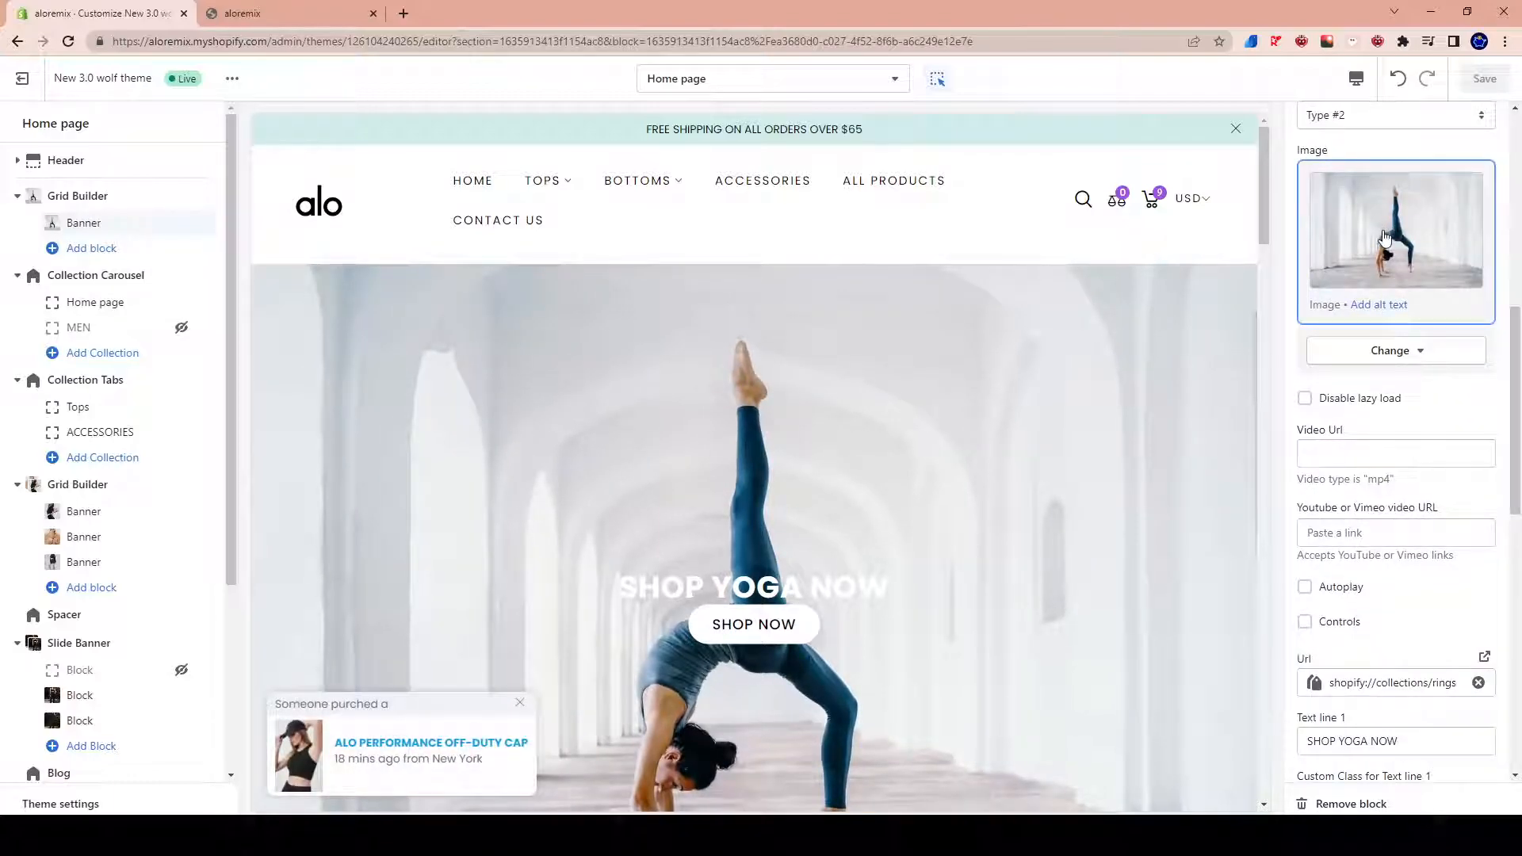
{"action": "left_click", "coordinate": [1385, 237]}
{"action": "left_click", "coordinate": [1448, 273]}
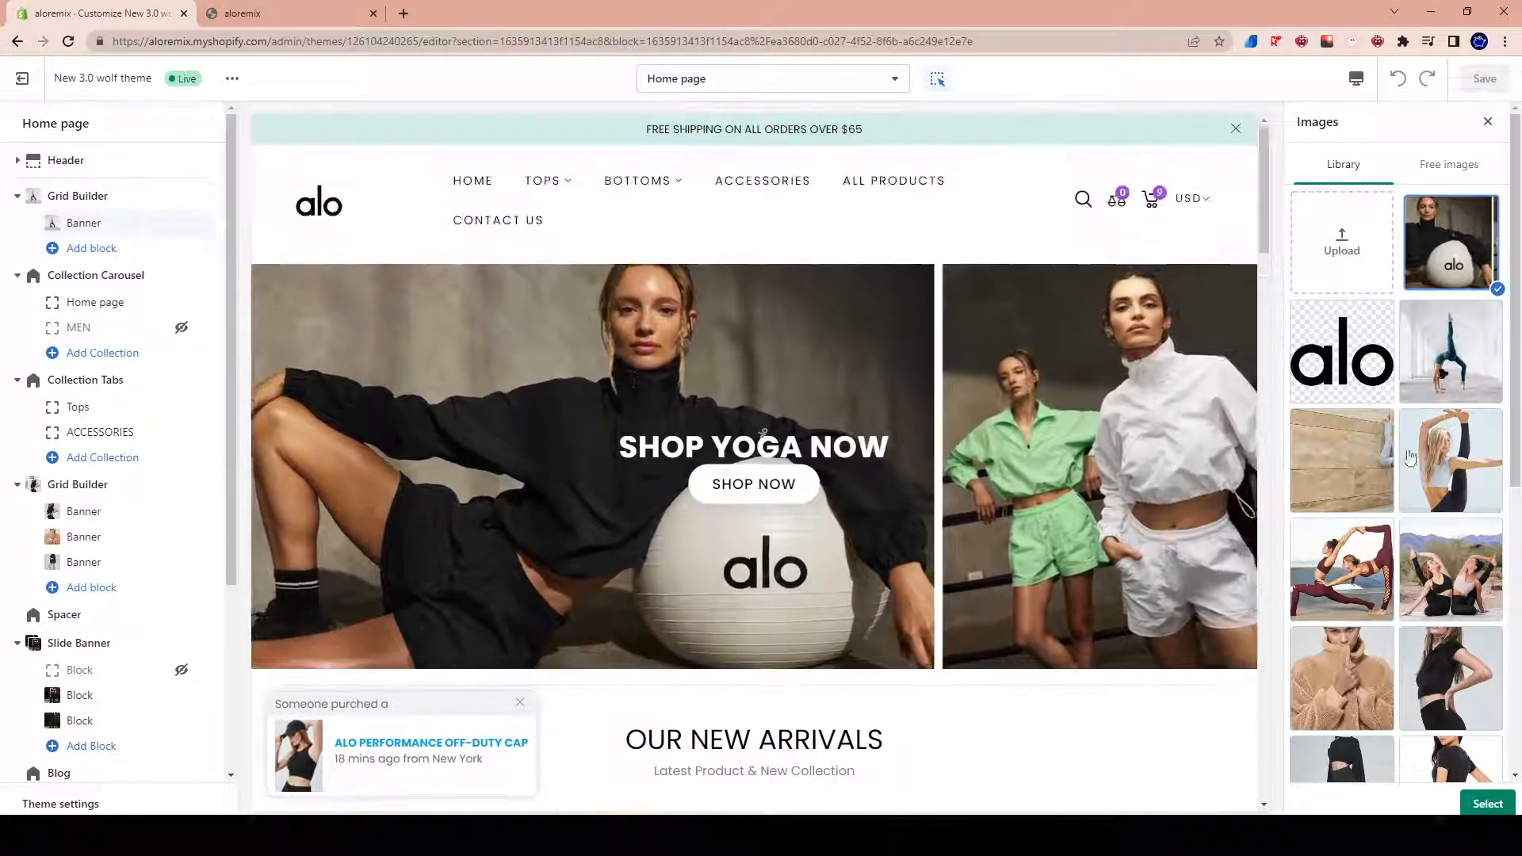
{"action": "left_click", "coordinate": [1487, 804]}
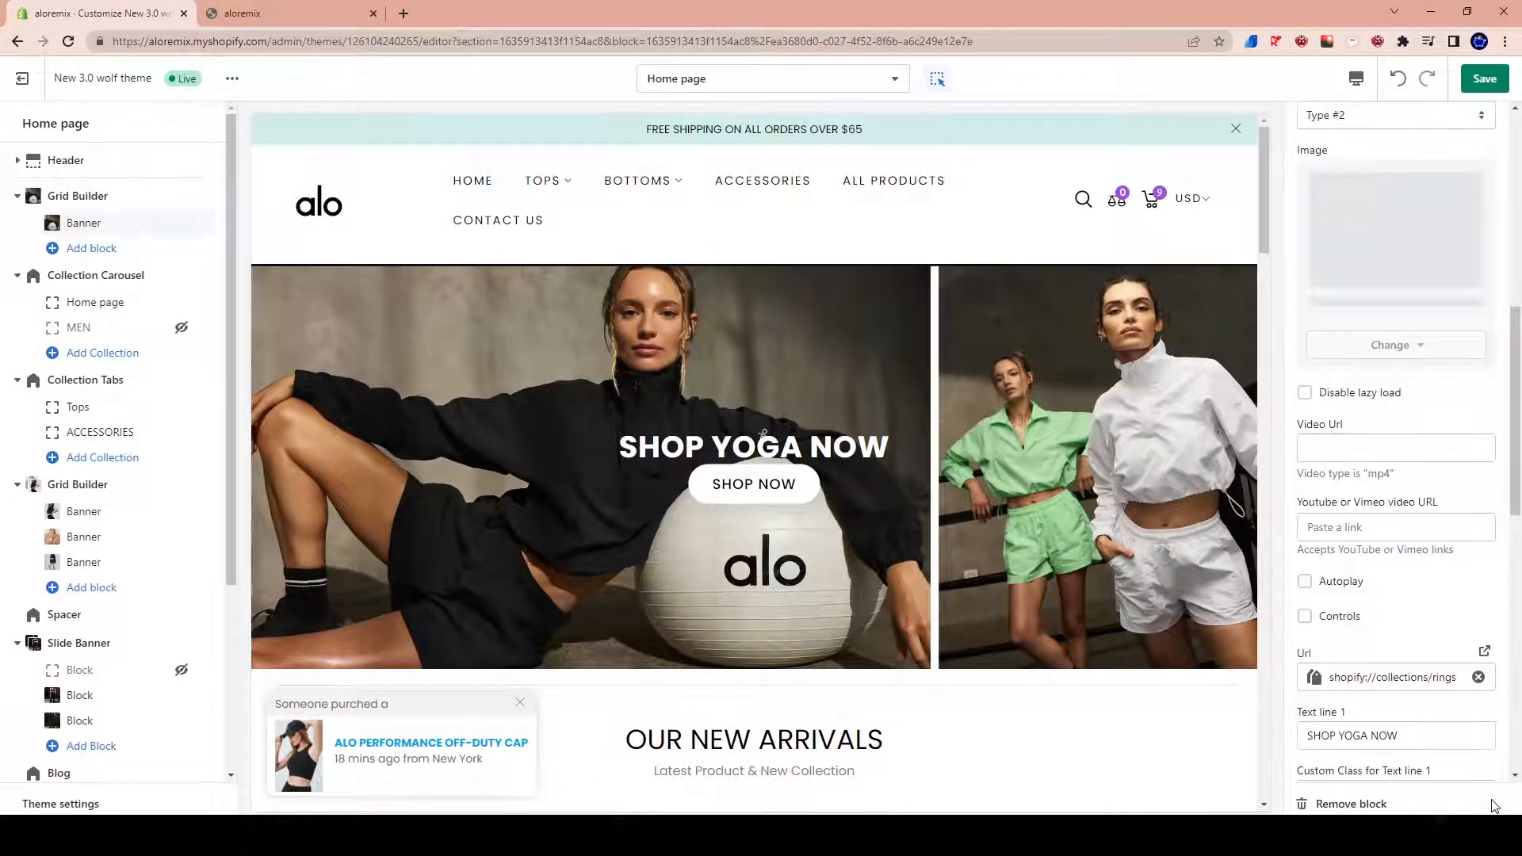
Save the theme and view the live store in a new tab to examine the hero banner's new image
{"action": "left_click", "coordinate": [1481, 81]}
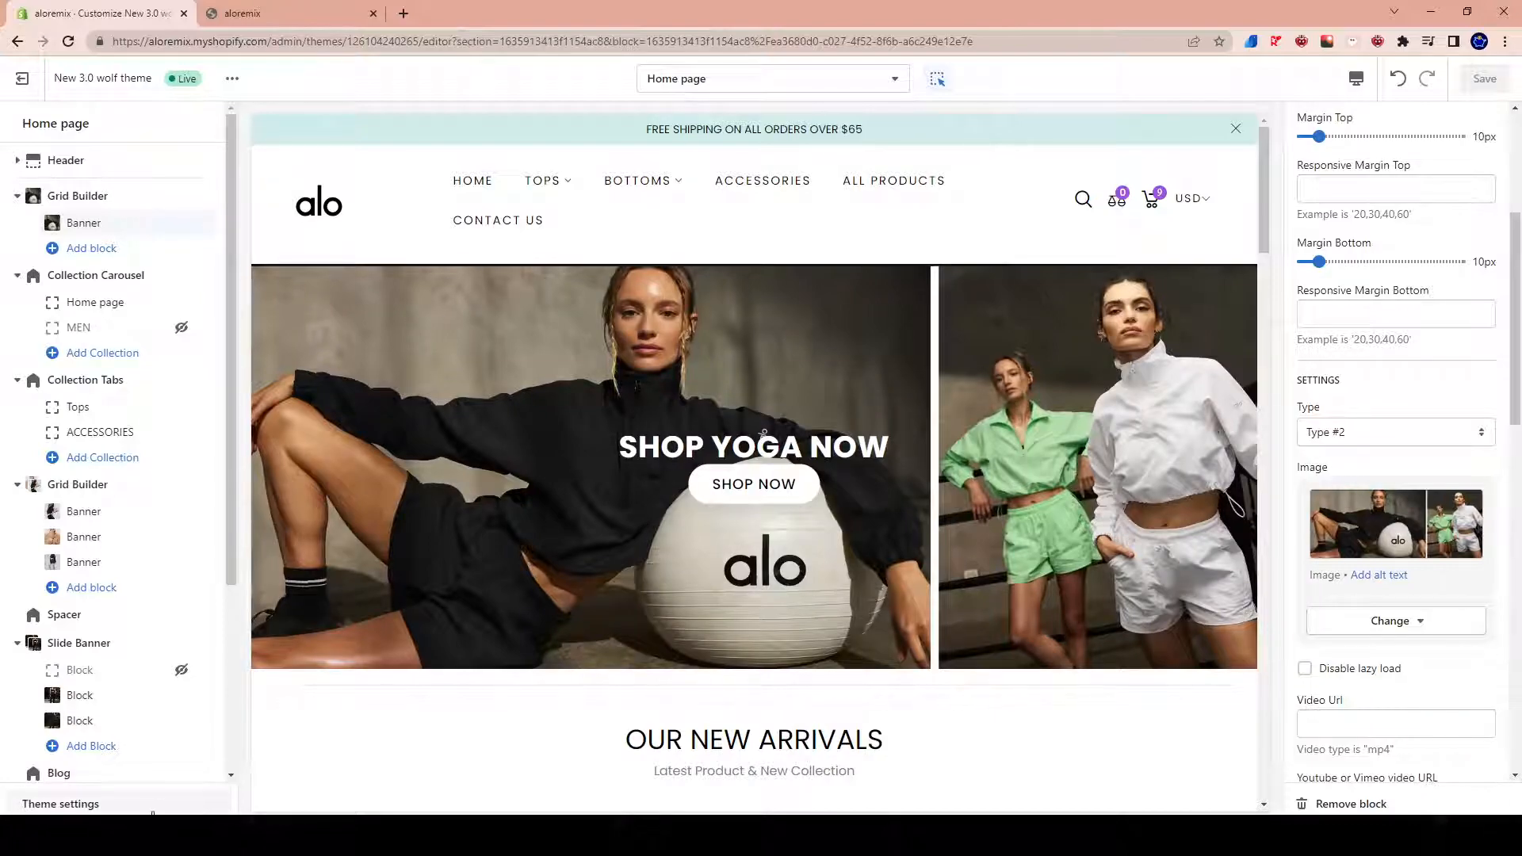
{"action": "left_click", "coordinate": [230, 78]}
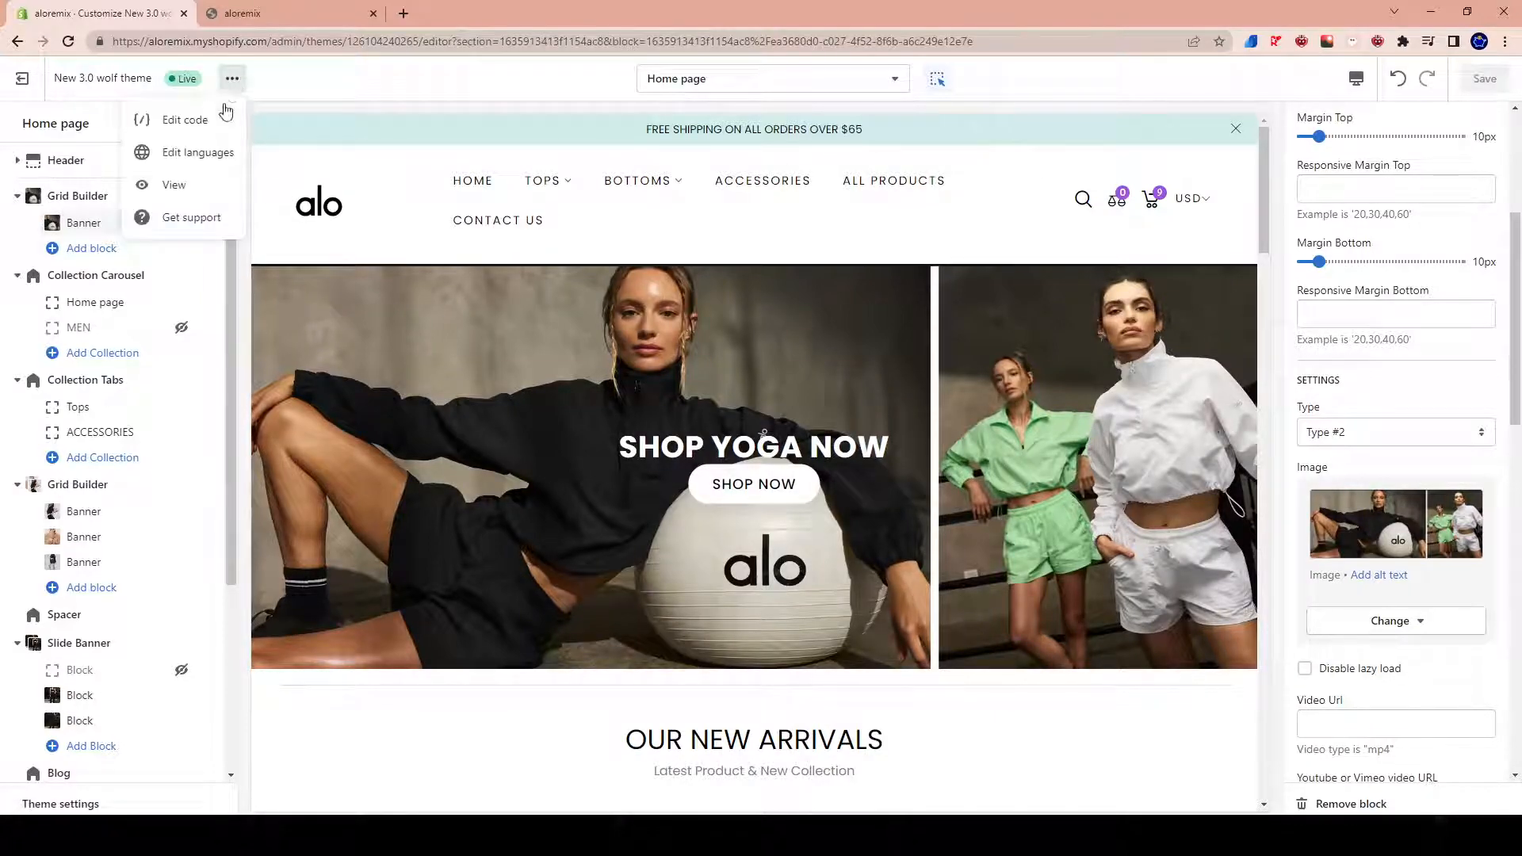
{"action": "left_click", "coordinate": [173, 185]}
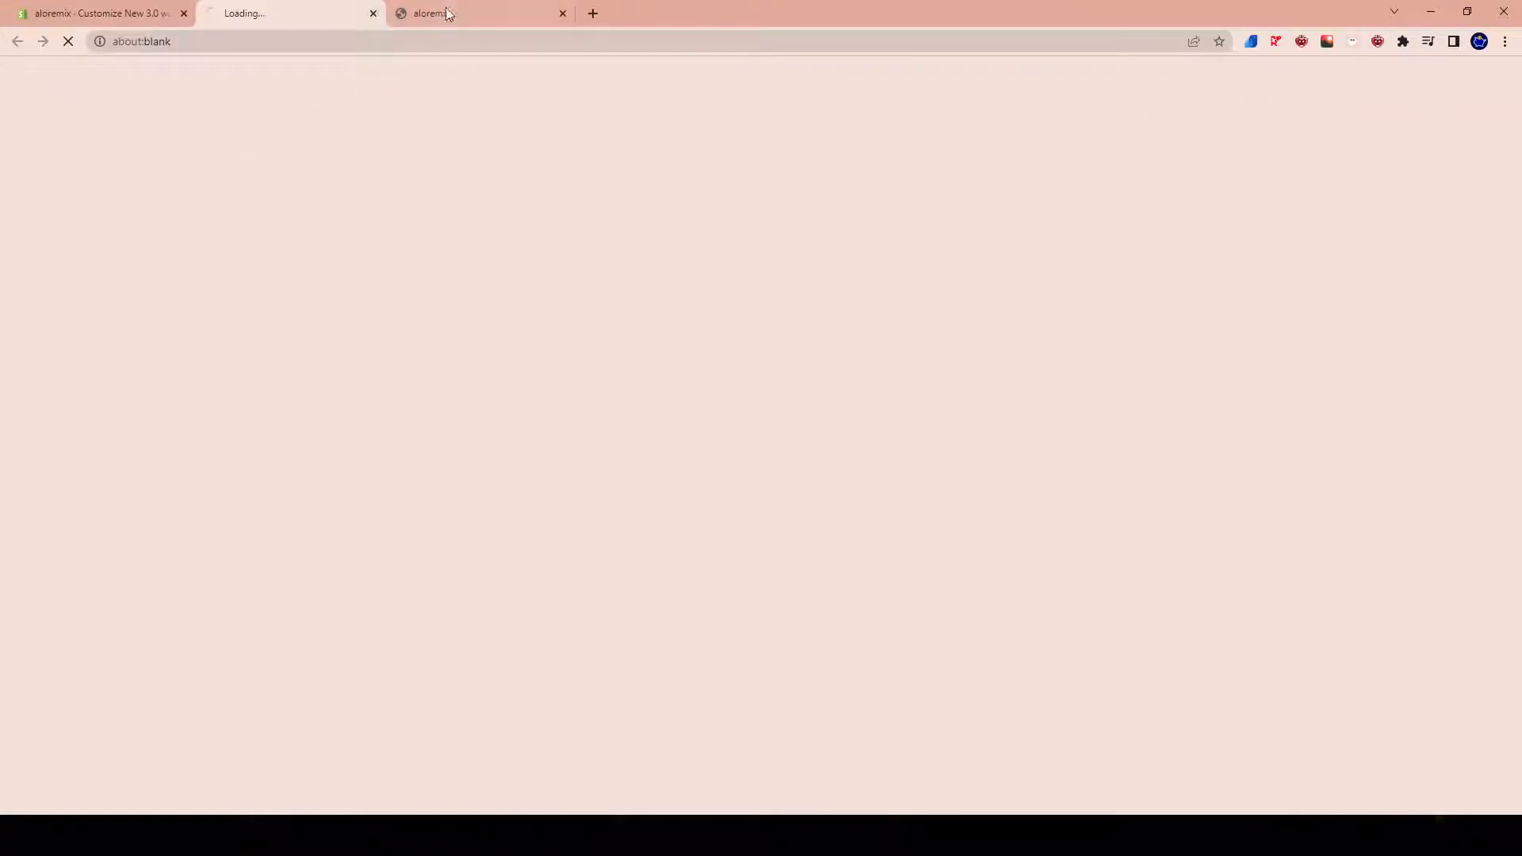
{"action": "left_click", "coordinate": [563, 13]}
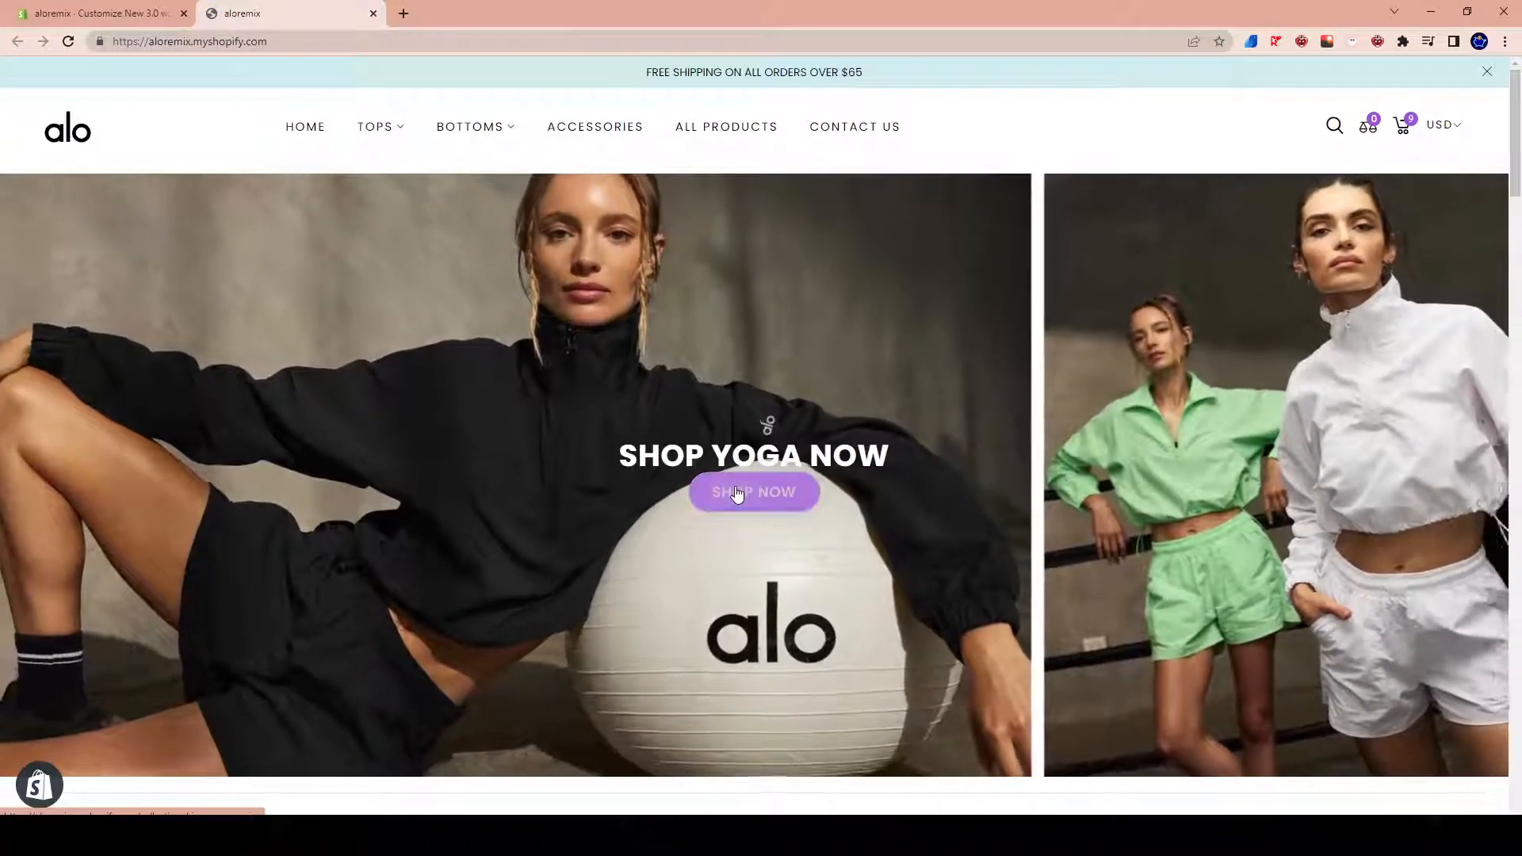
{"action": "scroll", "coordinate": [733, 492], "scroll_direction": "down", "scroll_amount": 2}
{"action": "scroll", "coordinate": [734, 496], "scroll_direction": "up", "scroll_amount": 2}
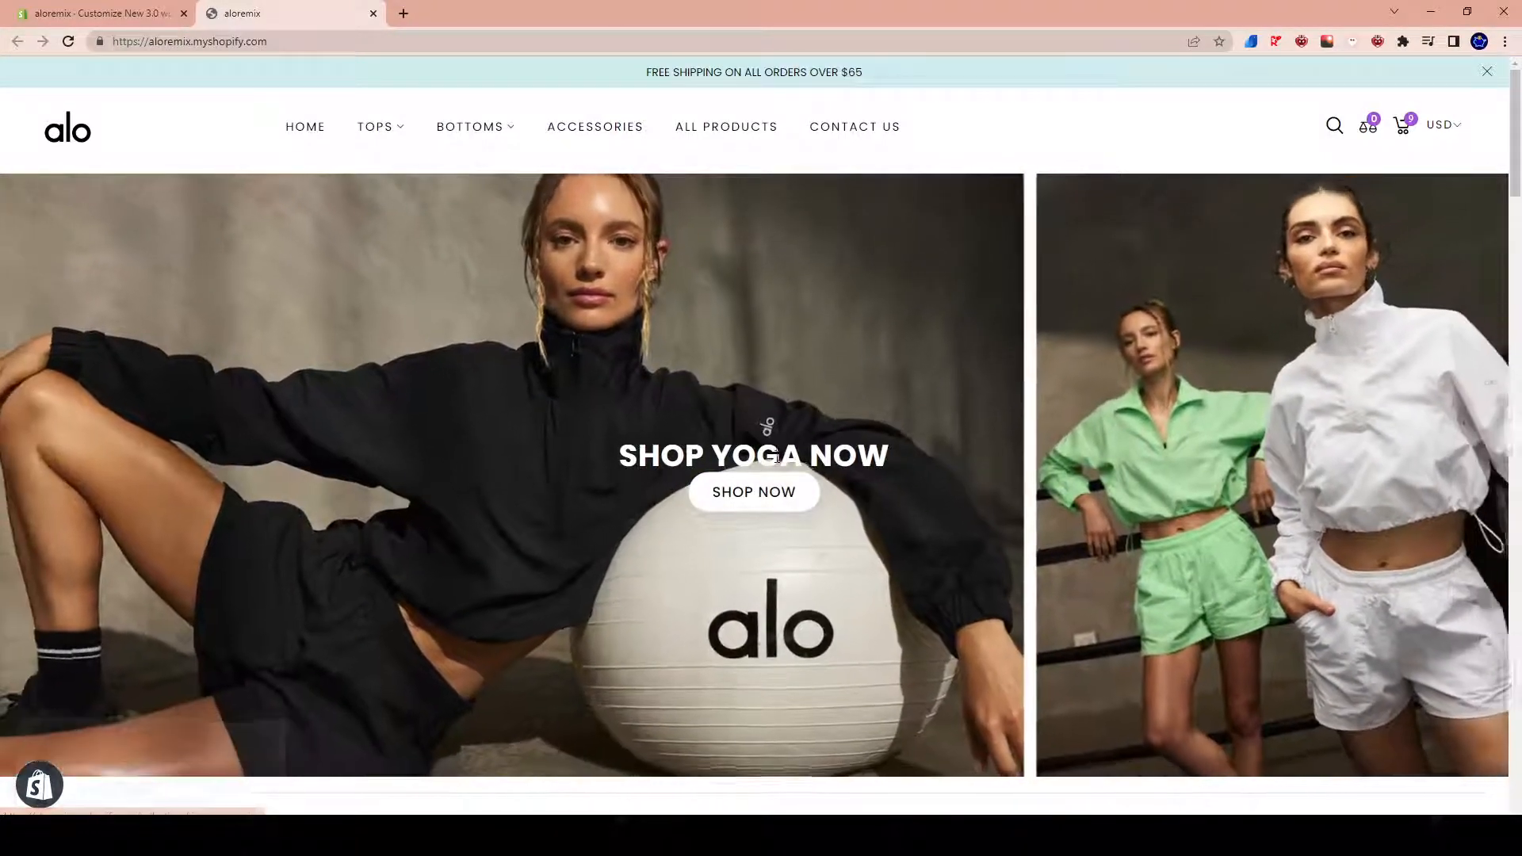
In the theme editor, set the hero banner block's Url to All products and save the theme
{"action": "key", "text": "ctrl+shift+Tab"}
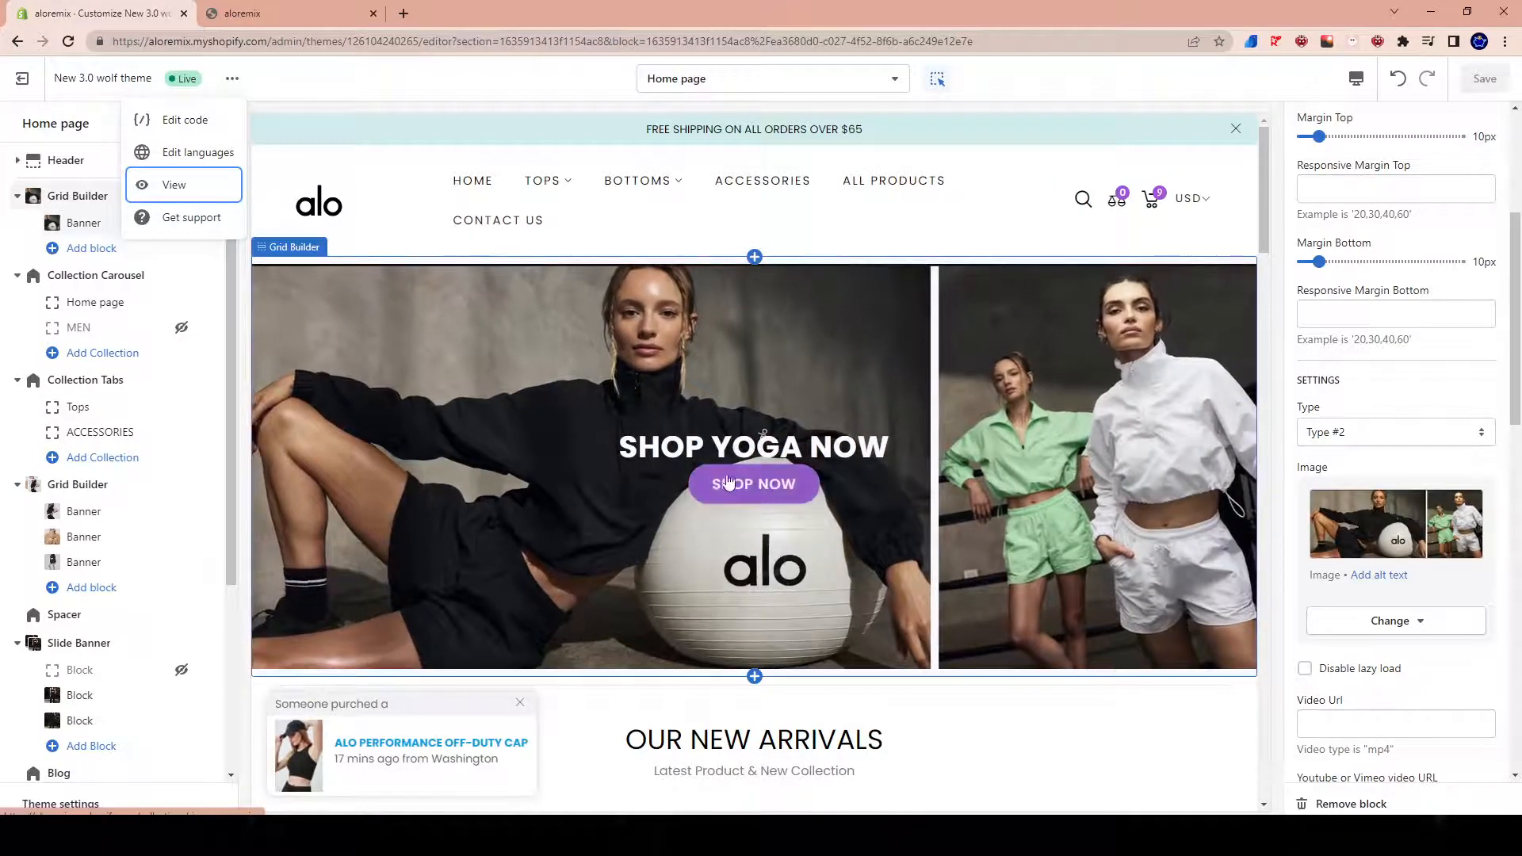
{"action": "scroll", "coordinate": [1407, 424], "scroll_direction": "down", "scroll_amount": 2}
{"action": "scroll", "coordinate": [1408, 425], "scroll_direction": "down", "scroll_amount": 5}
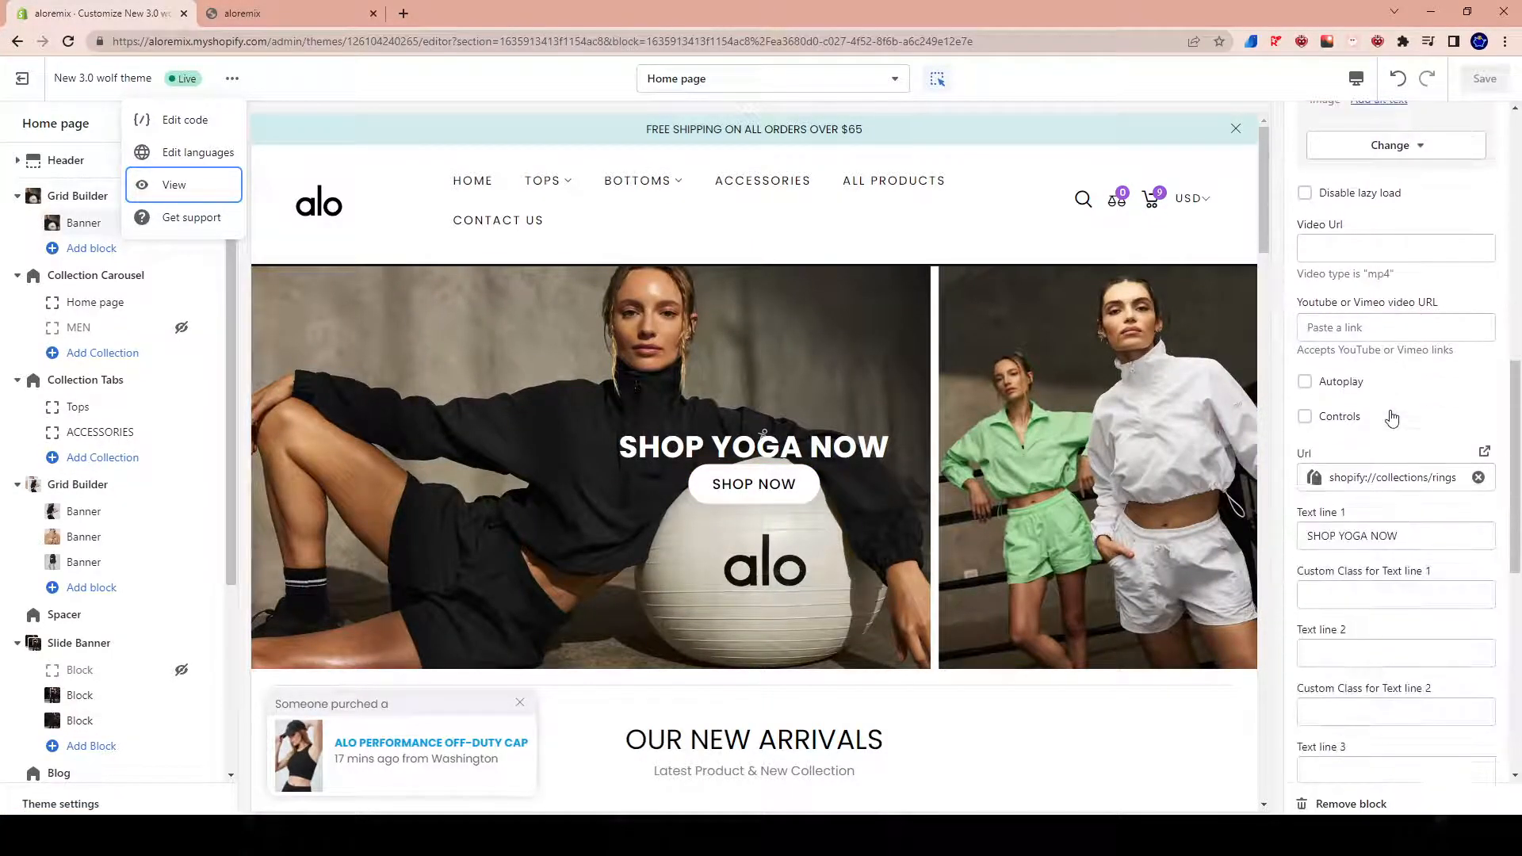
{"action": "left_click", "coordinate": [1479, 478]}
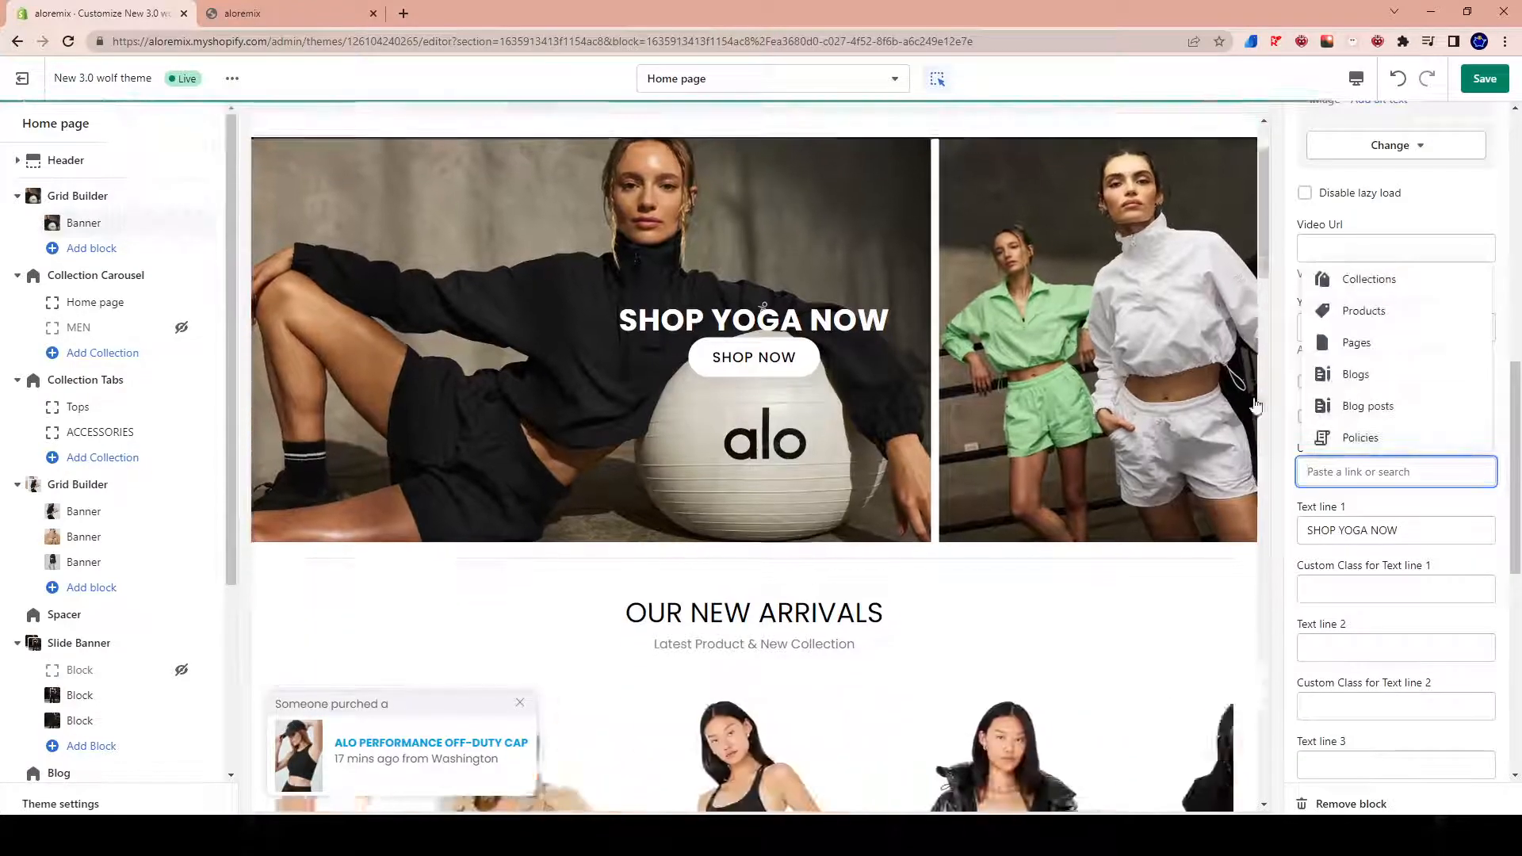
{"action": "left_click", "coordinate": [1345, 294]}
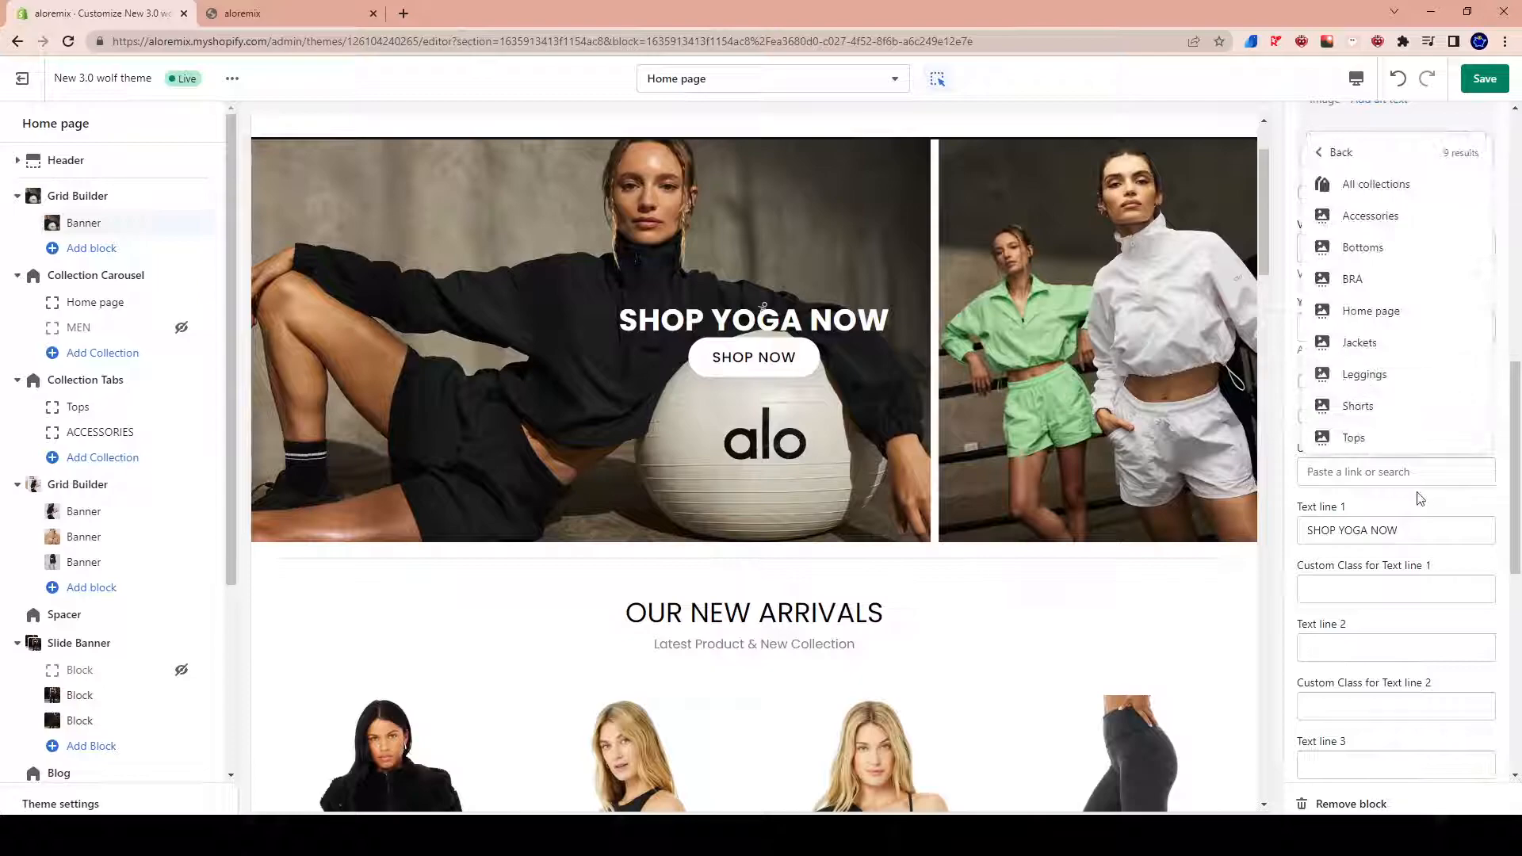
{"action": "left_click", "coordinate": [1313, 155]}
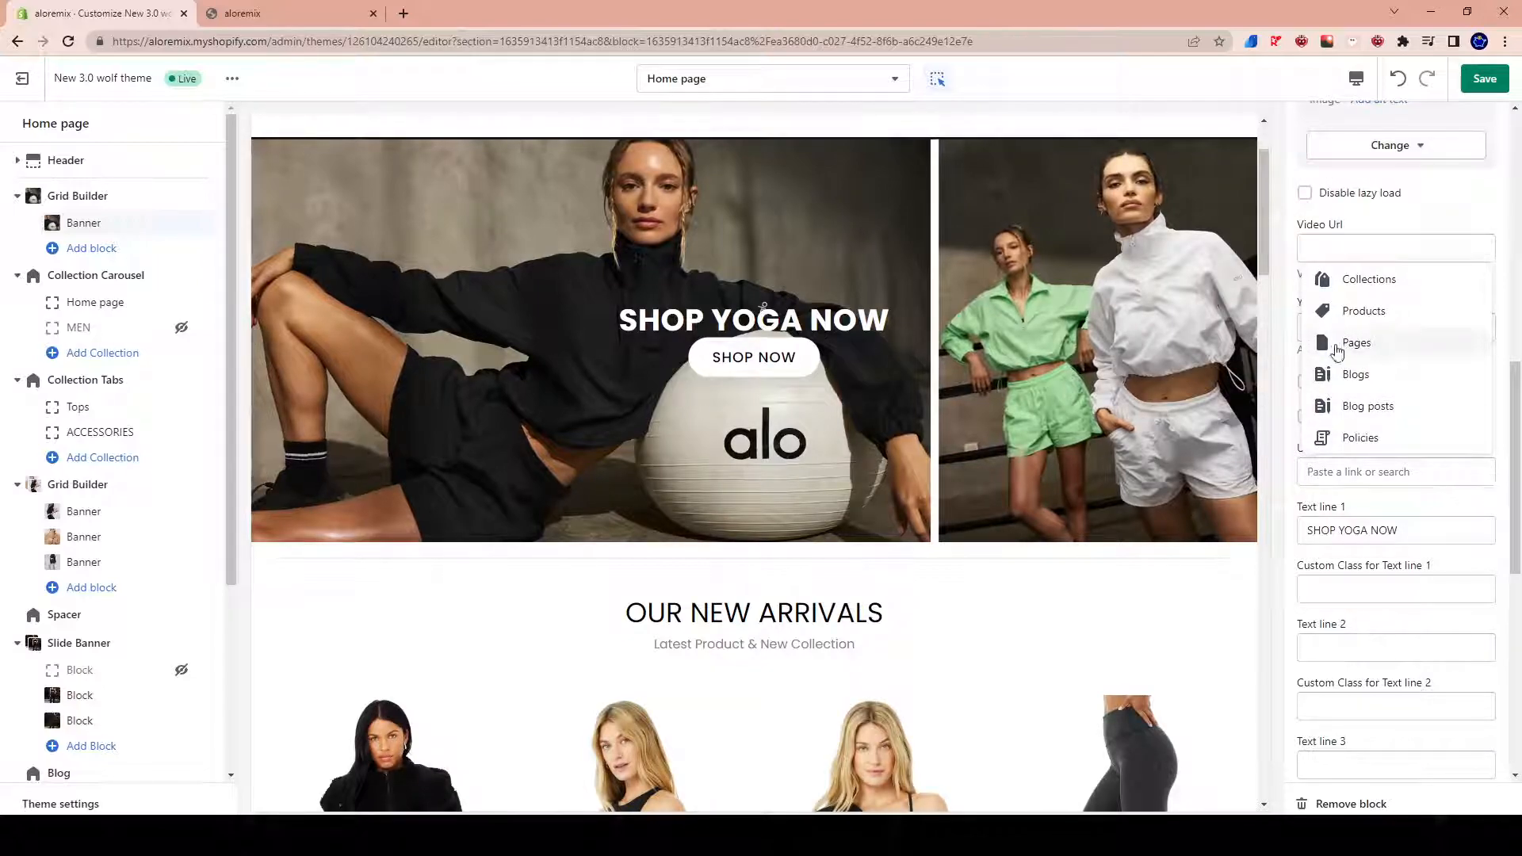
{"action": "left_click", "coordinate": [1348, 313]}
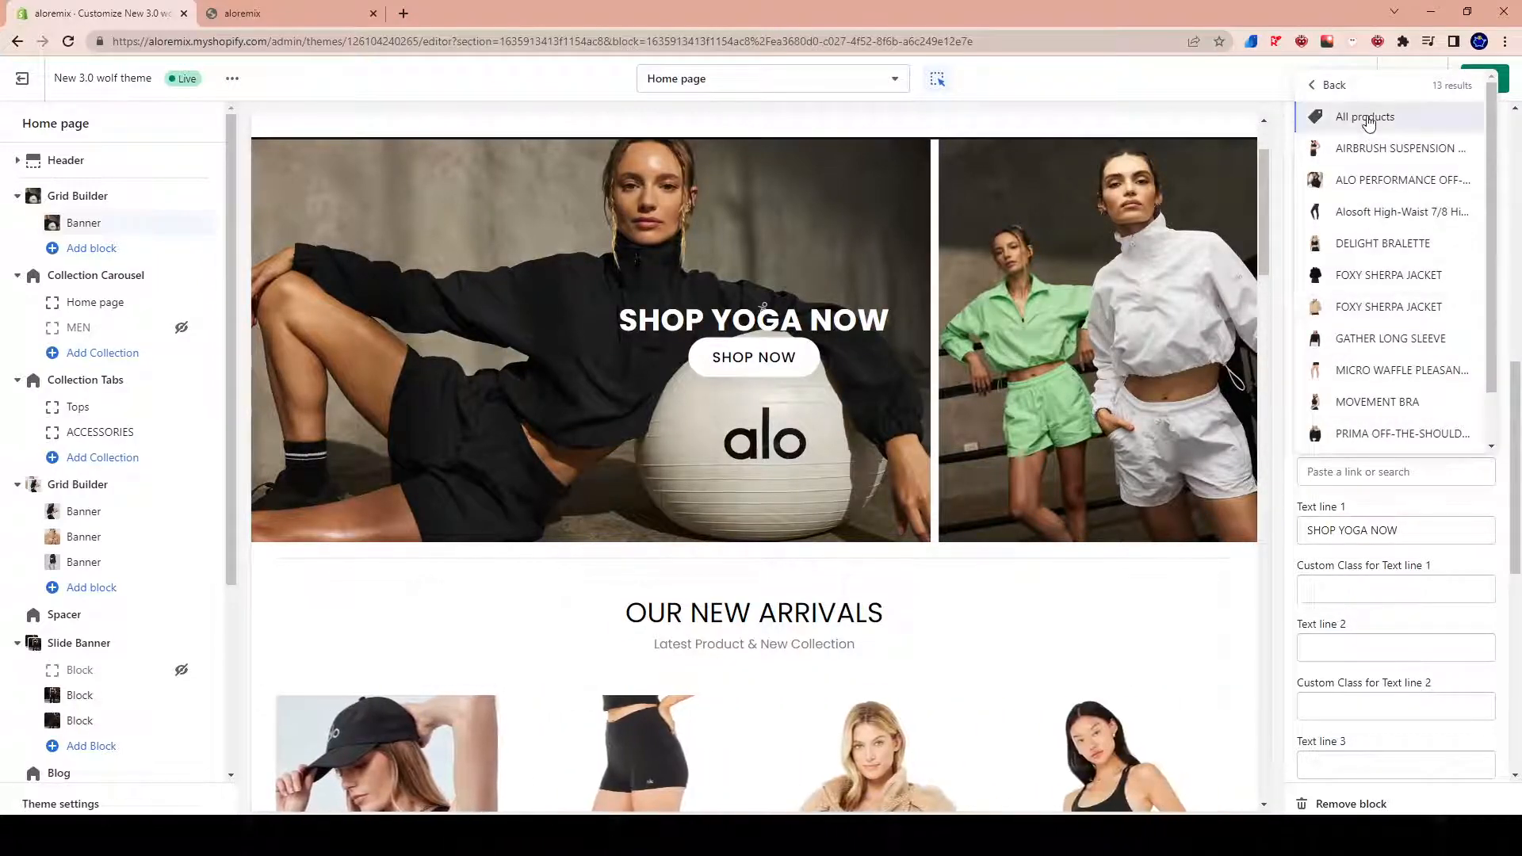
{"action": "left_click", "coordinate": [1328, 116]}
{"action": "left_click", "coordinate": [1481, 83]}
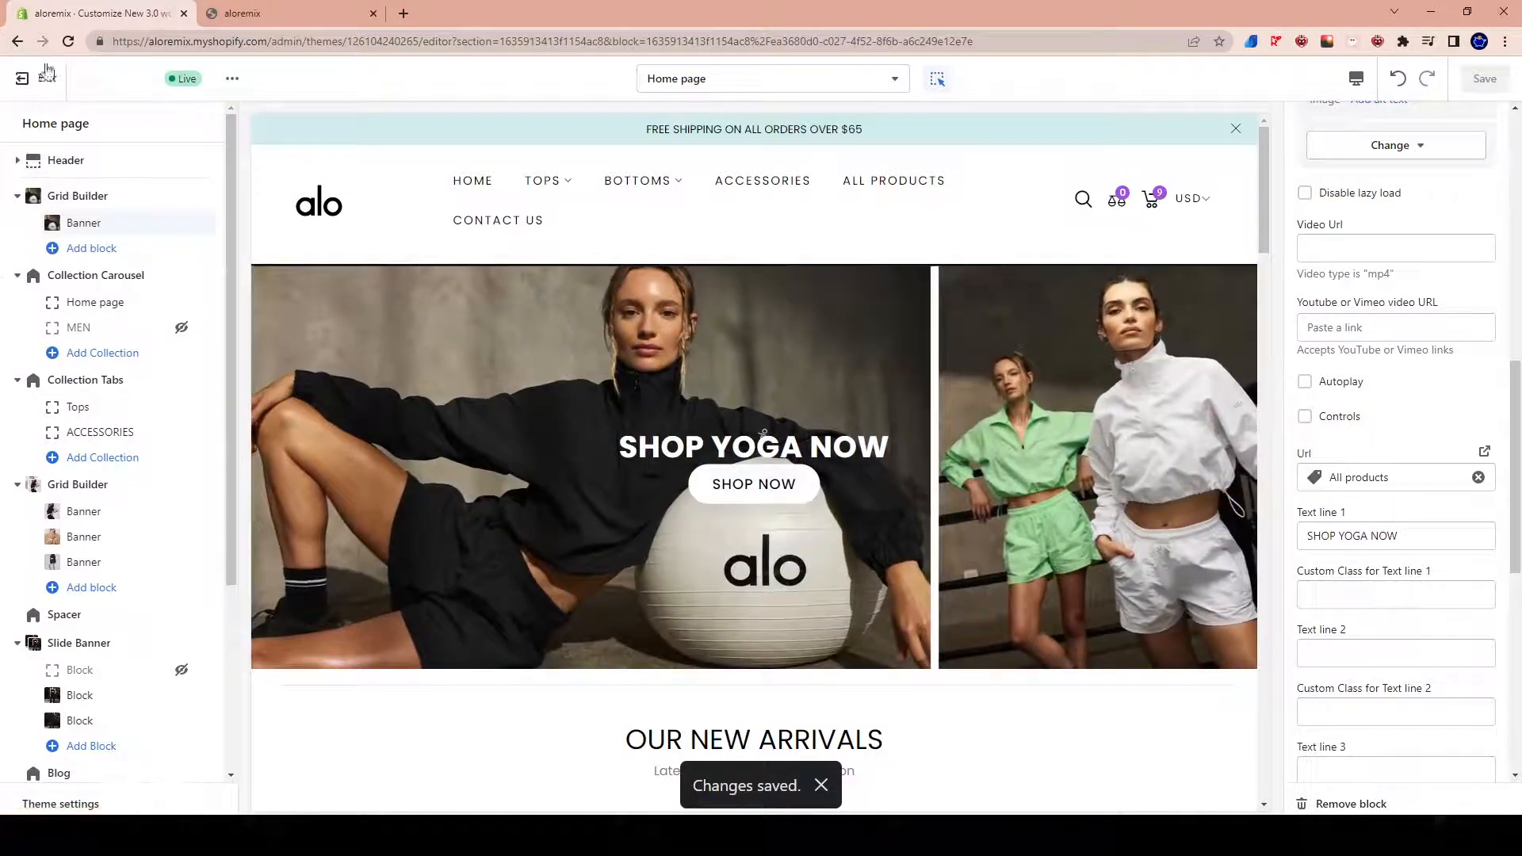
Reload the live store, follow the banner's SHOP NOW link, and examine the products page it opens
{"action": "key", "text": "ctrl+Tab"}
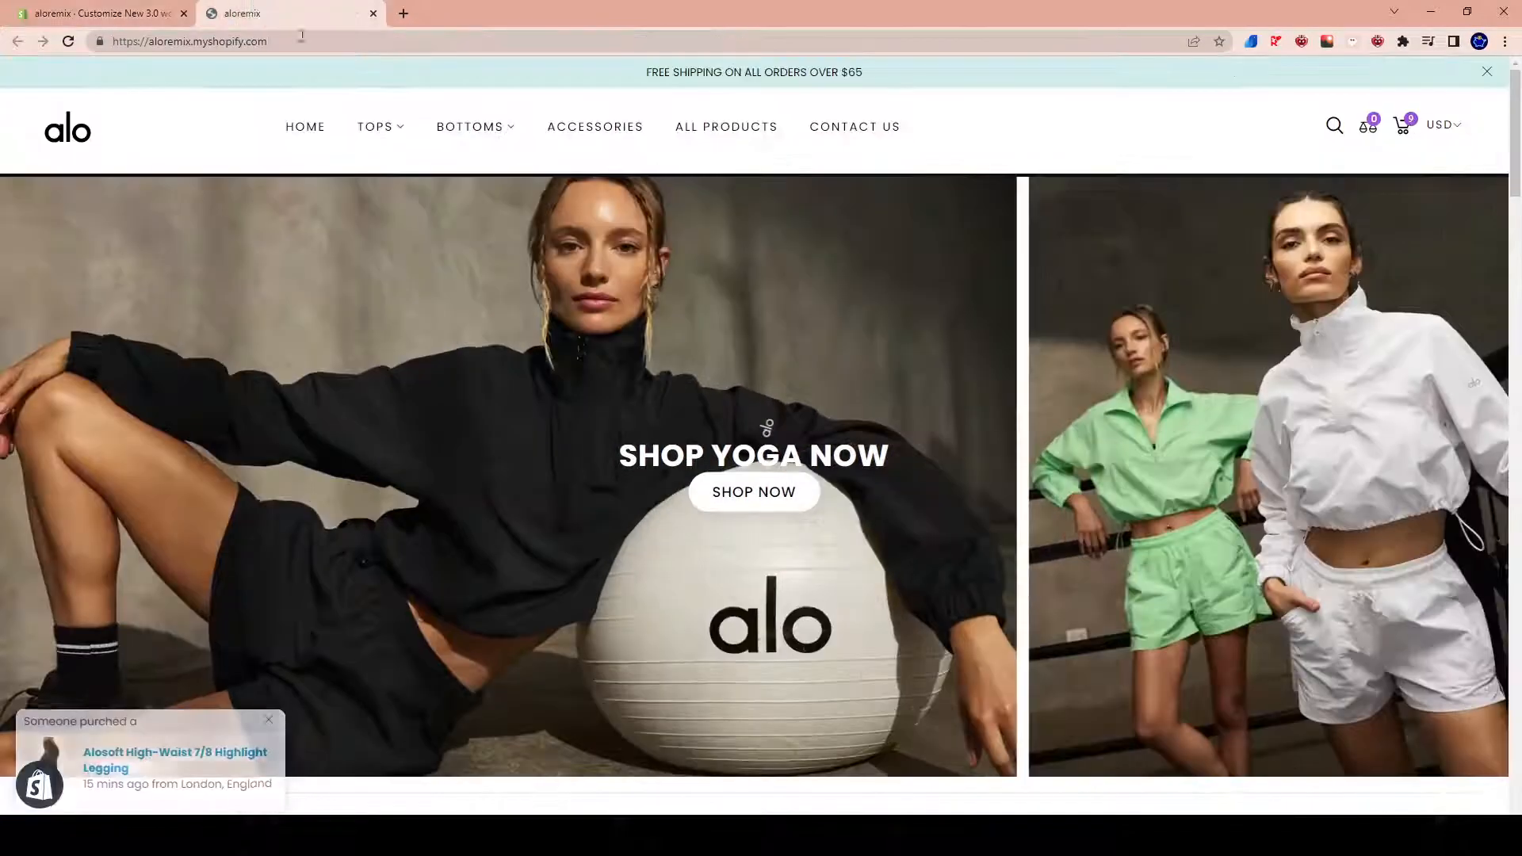
{"action": "right_click", "coordinate": [1046, 113]}
{"action": "left_click", "coordinate": [1094, 162]}
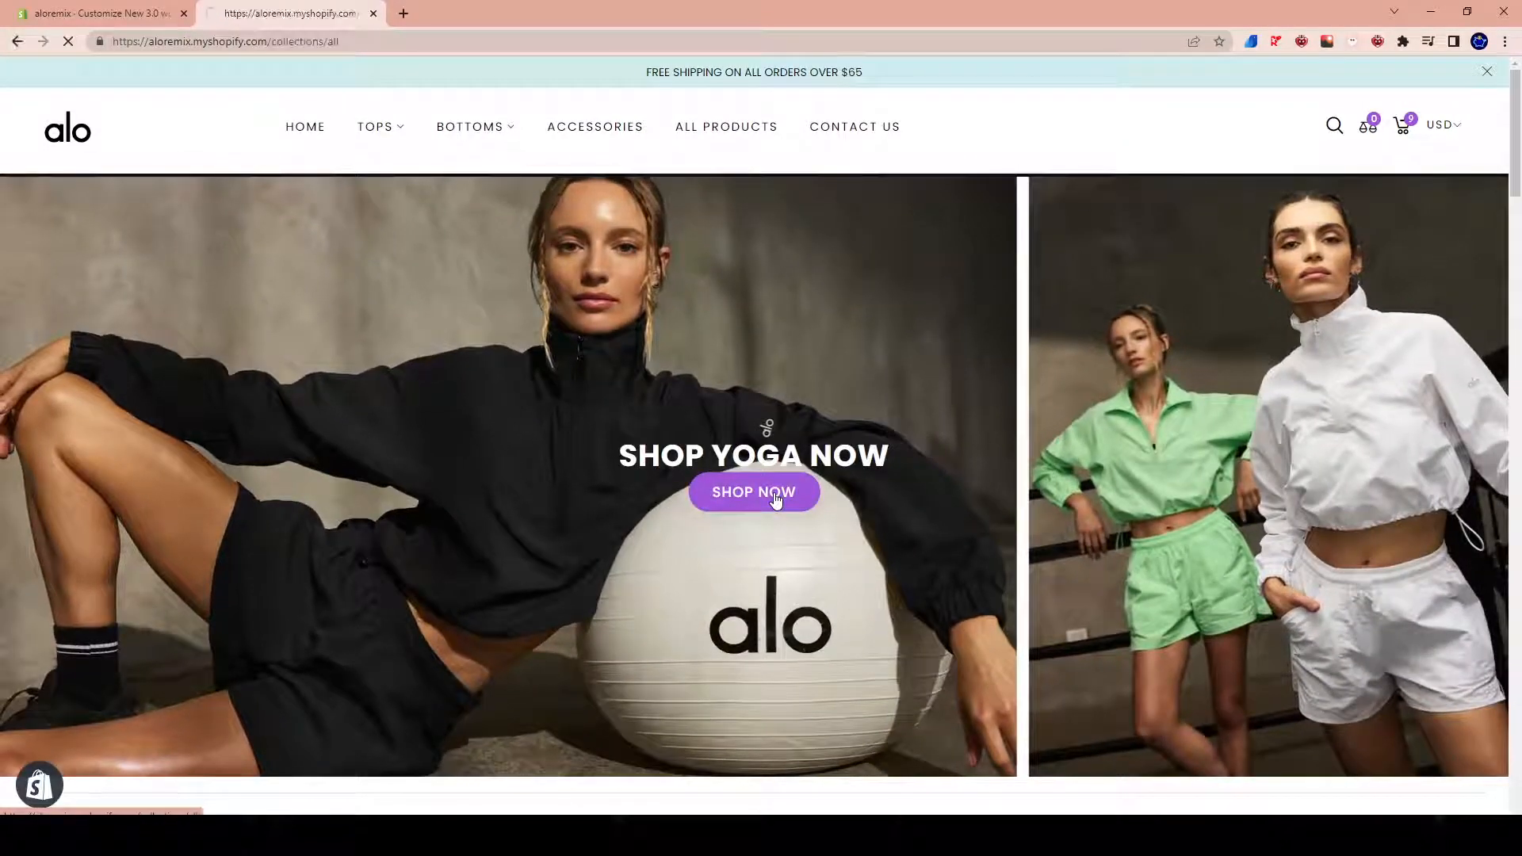
{"action": "left_click", "coordinate": [776, 499]}
{"action": "scroll", "coordinate": [772, 623], "scroll_direction": "down", "scroll_amount": 15}
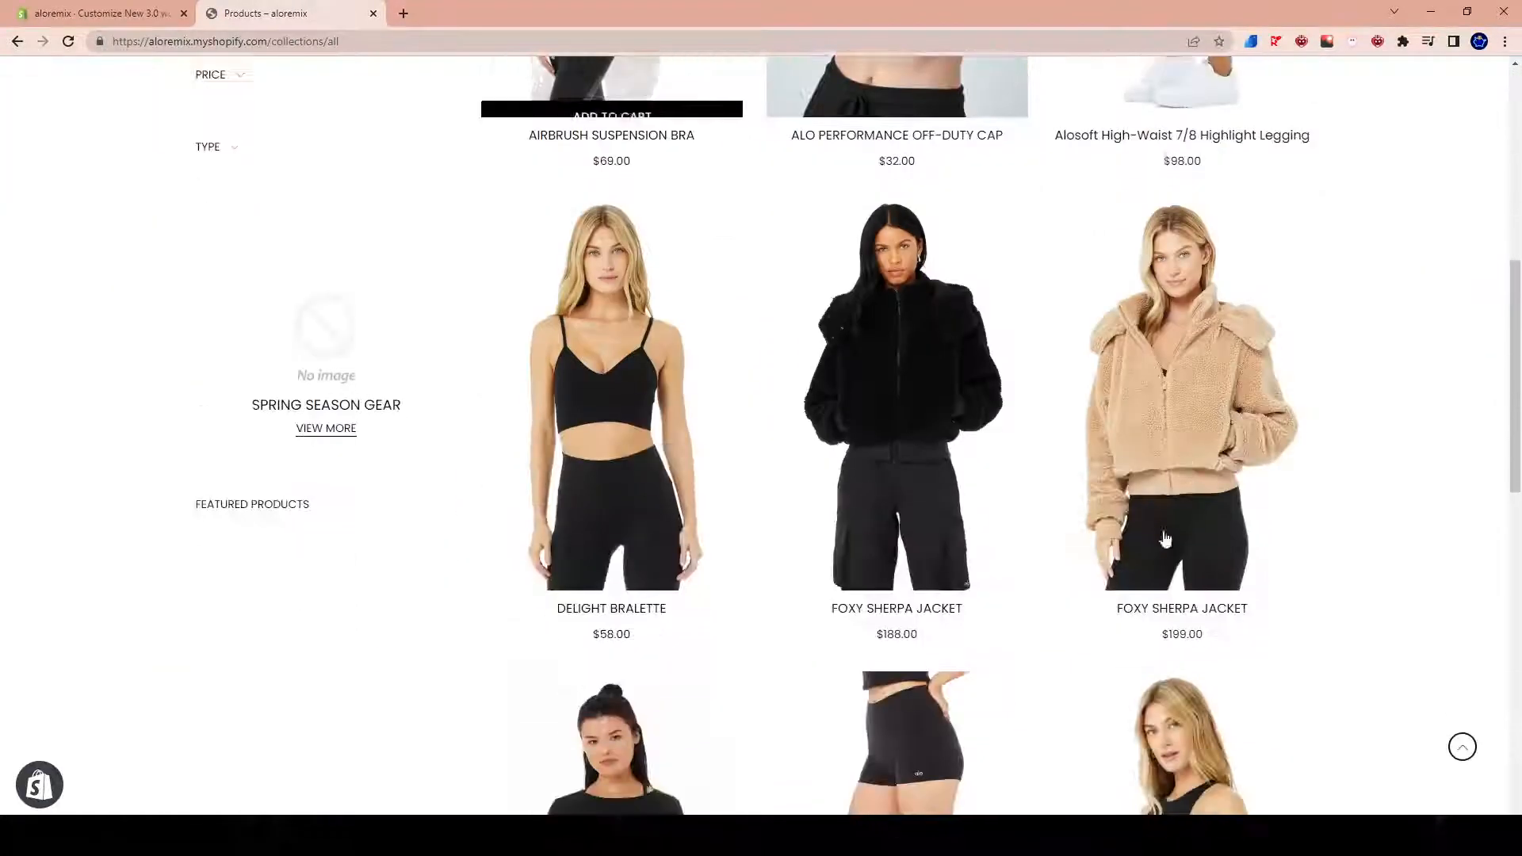
{"action": "scroll", "coordinate": [214, 616], "scroll_direction": "up", "scroll_amount": 20}
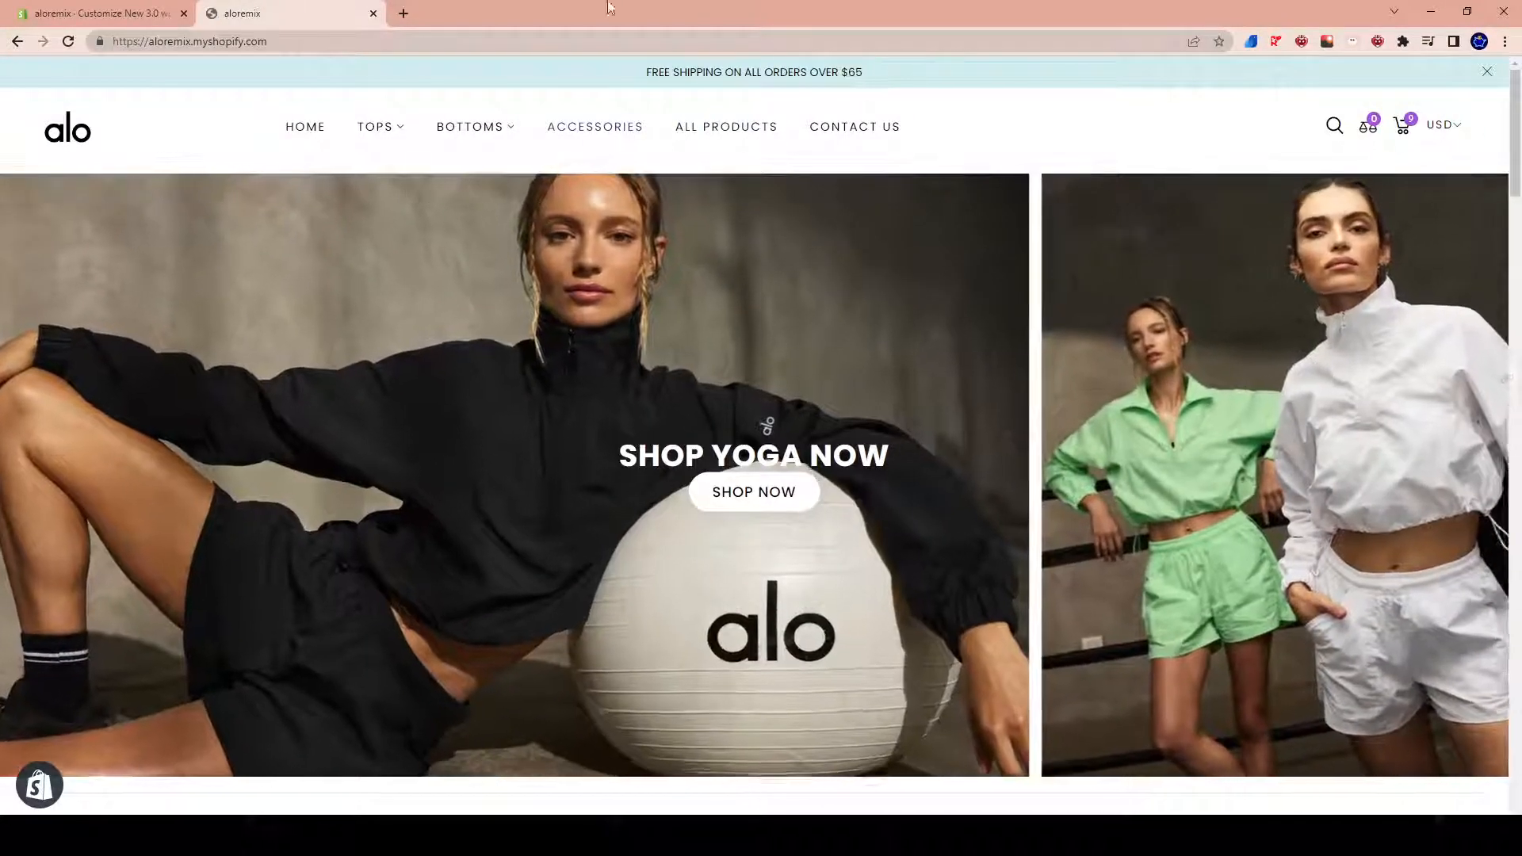
Review the live home page's lower sections and, in the theme editor, open the image settings of the TOPS banner block
{"action": "scroll", "coordinate": [966, 508], "scroll_direction": "down", "scroll_amount": 10}
{"action": "scroll", "coordinate": [948, 347], "scroll_direction": "down", "scroll_amount": 15}
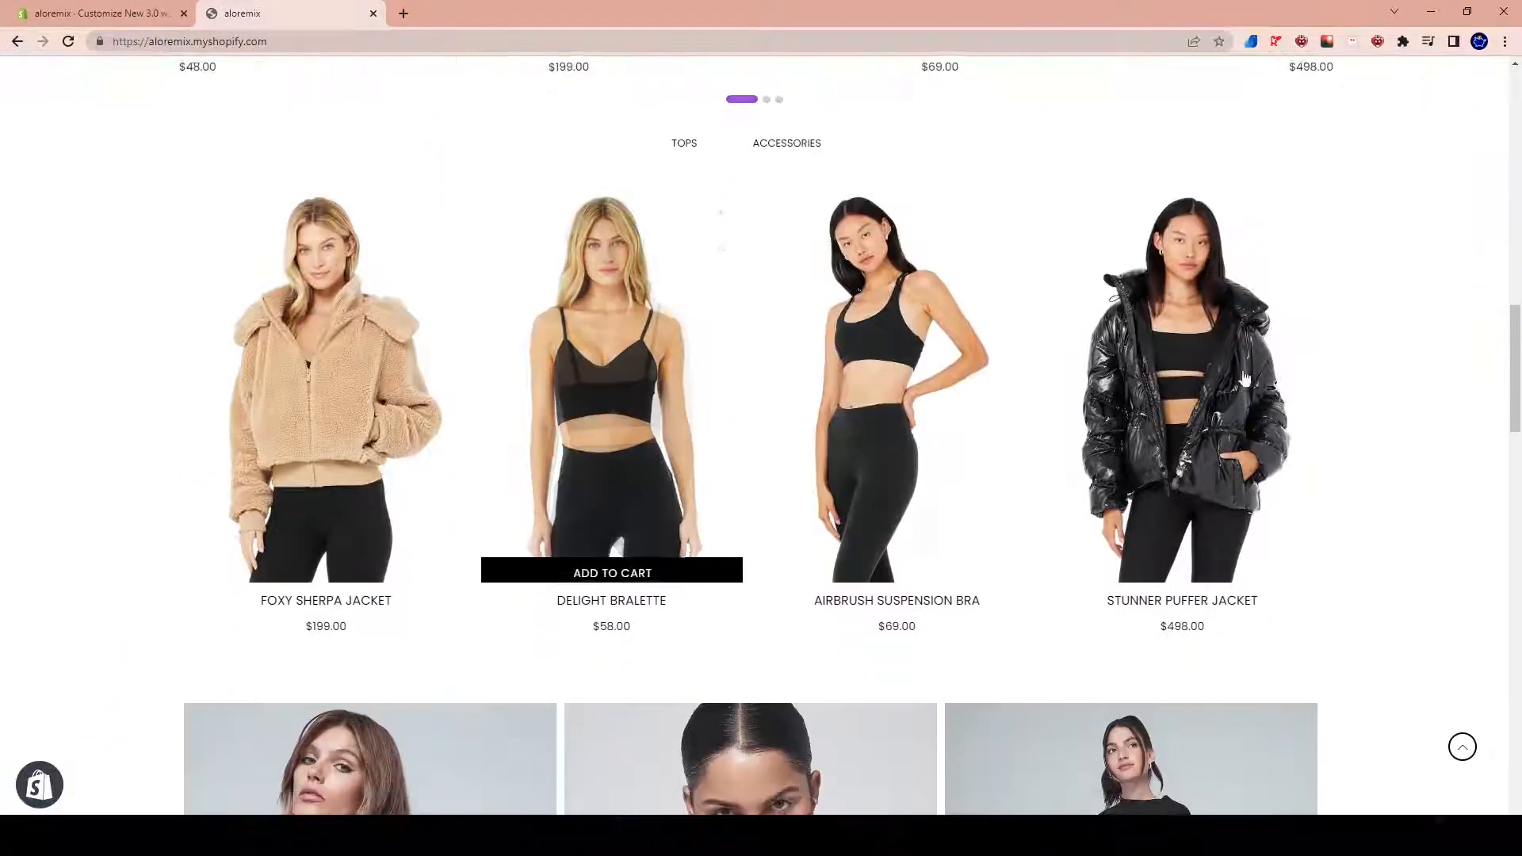
{"action": "scroll", "coordinate": [727, 383], "scroll_direction": "down", "scroll_amount": 5}
{"action": "scroll", "coordinate": [455, 404], "scroll_direction": "up", "scroll_amount": 15}
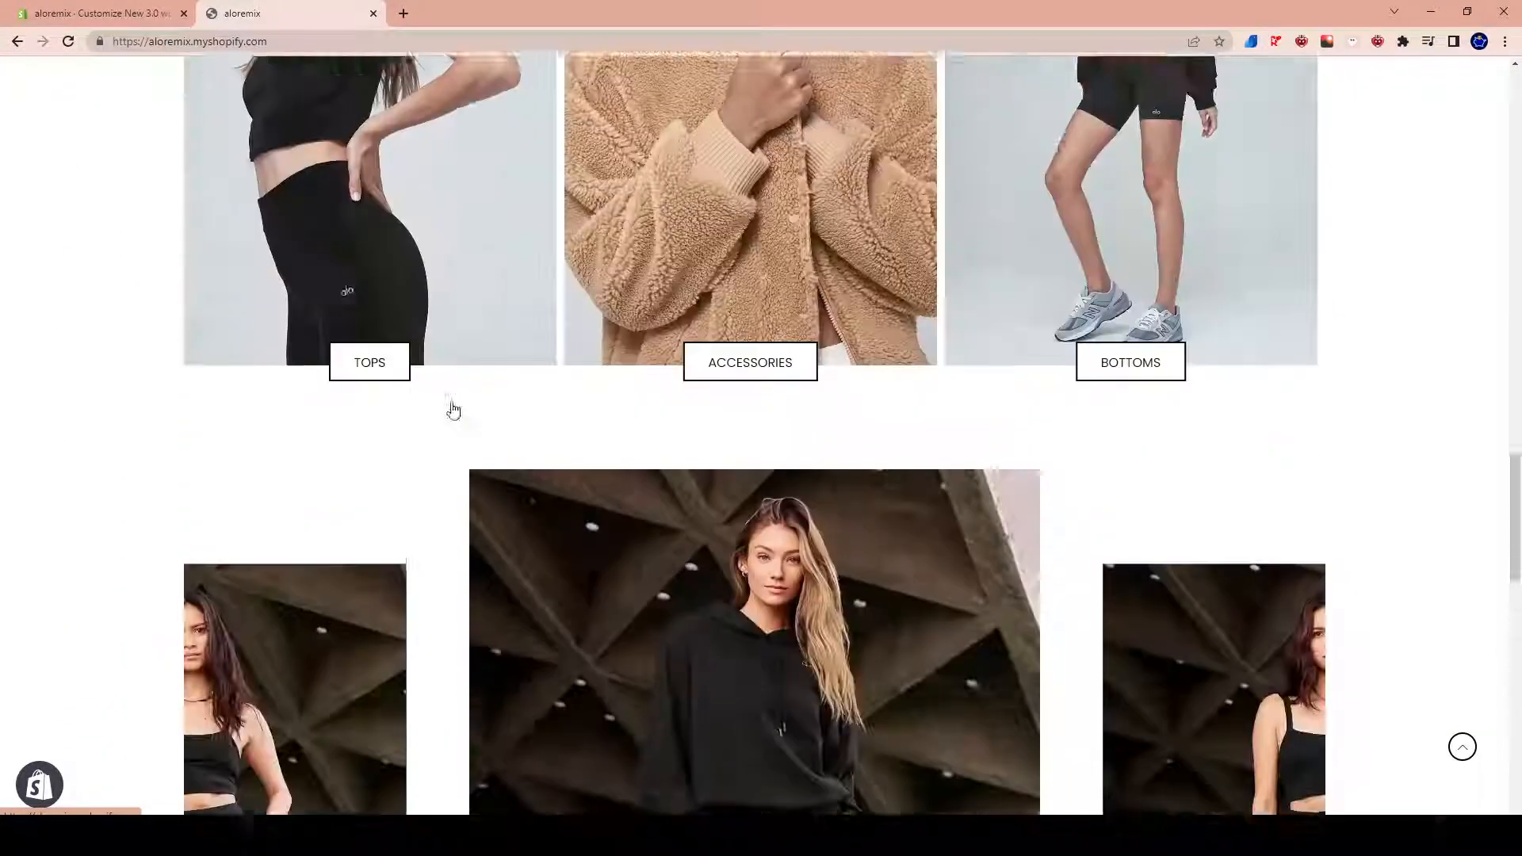
{"action": "key", "text": "ctrl+Page_Up"}
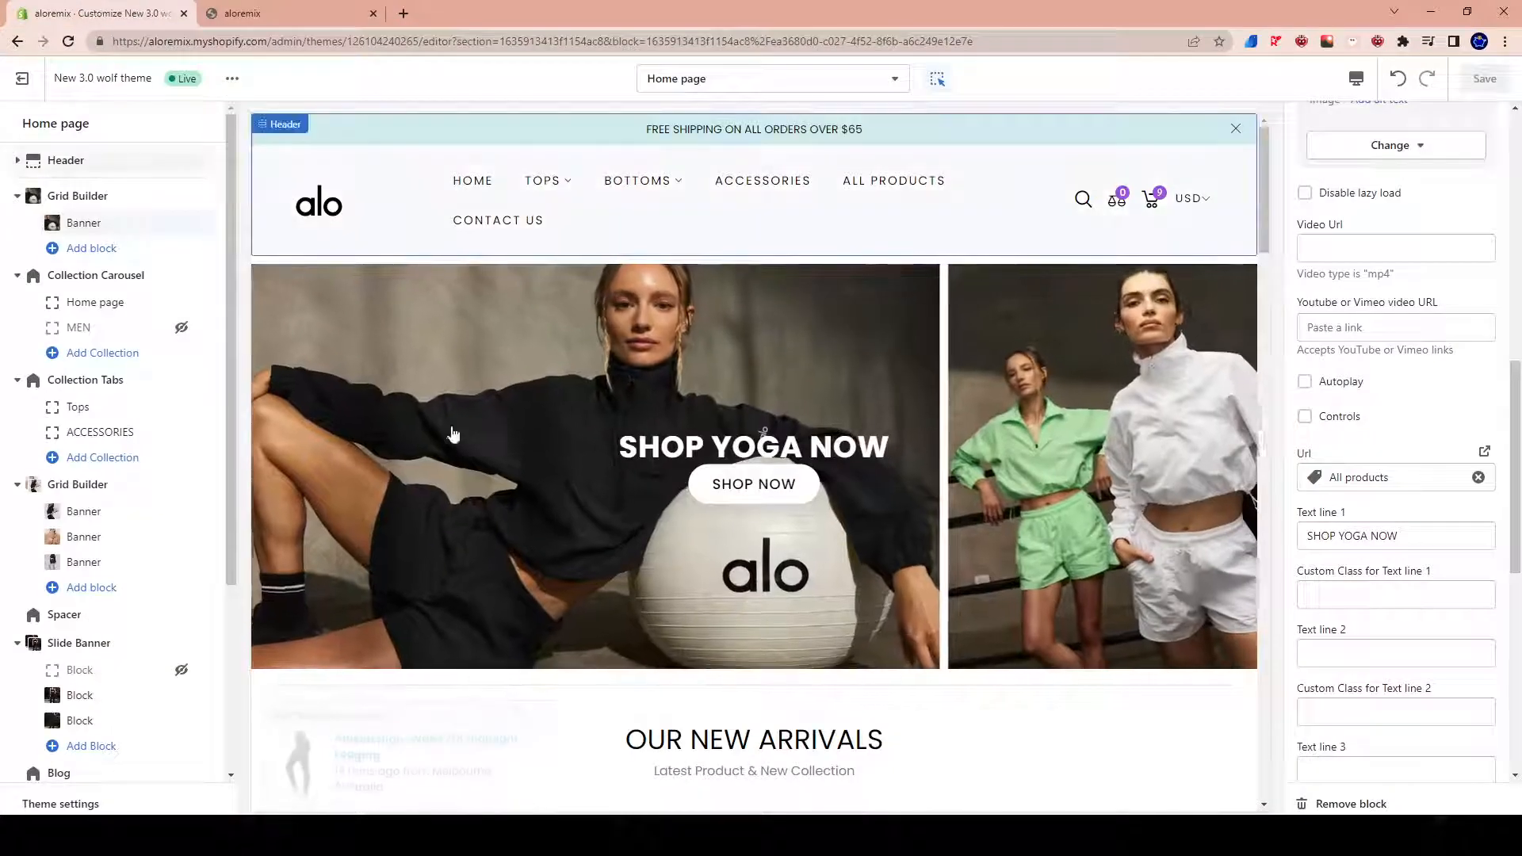
{"action": "scroll", "coordinate": [645, 504], "scroll_direction": "down", "scroll_amount": 10}
{"action": "scroll", "coordinate": [645, 504], "scroll_direction": "down", "scroll_amount": 4}
{"action": "scroll", "coordinate": [584, 456], "scroll_direction": "up", "scroll_amount": 3}
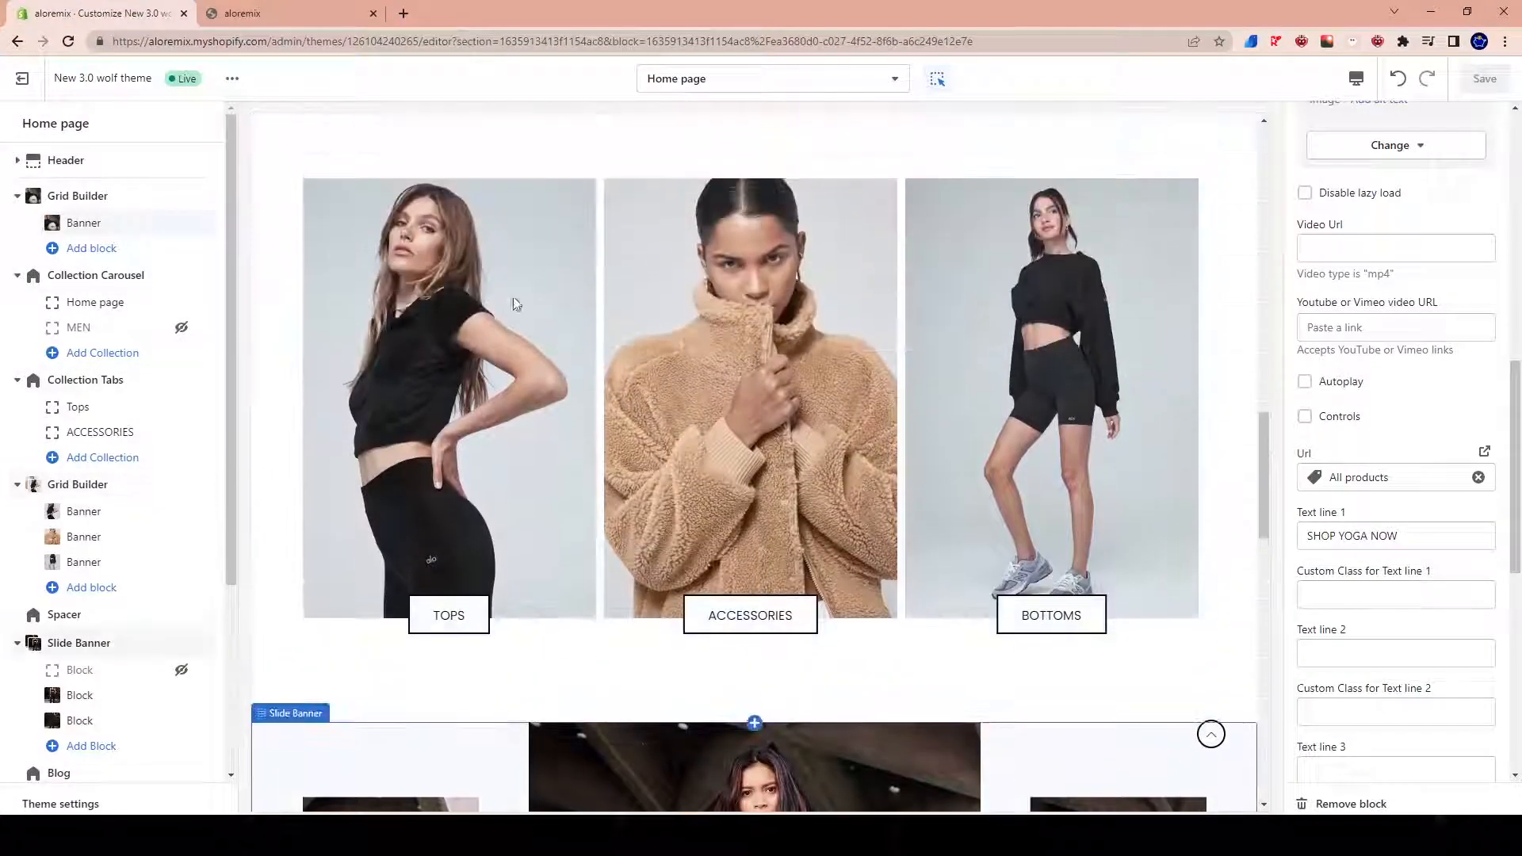
{"action": "left_click", "coordinate": [553, 296]}
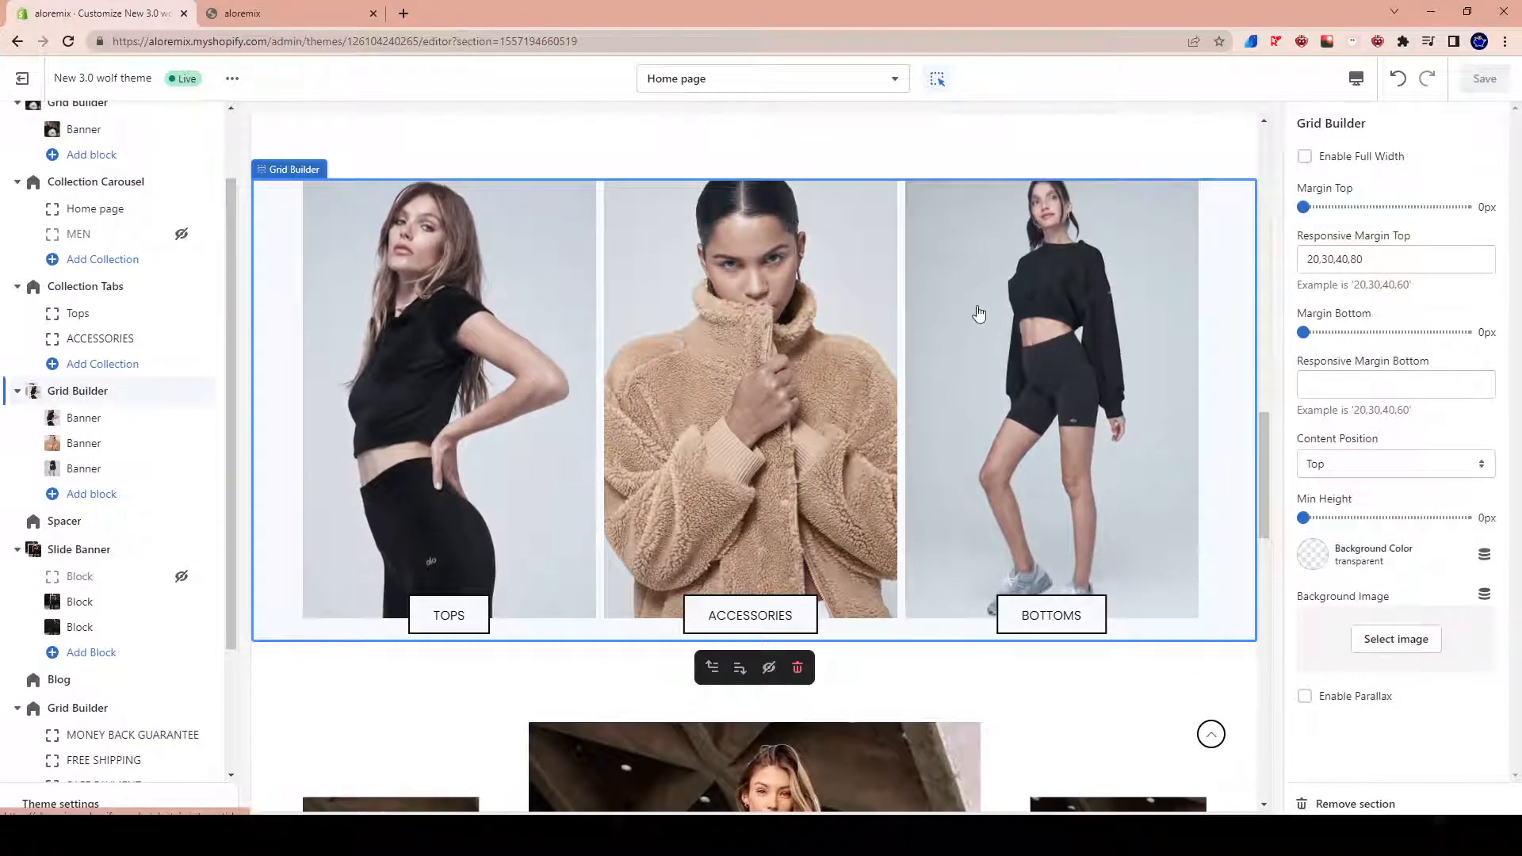
{"action": "left_click", "coordinate": [83, 419]}
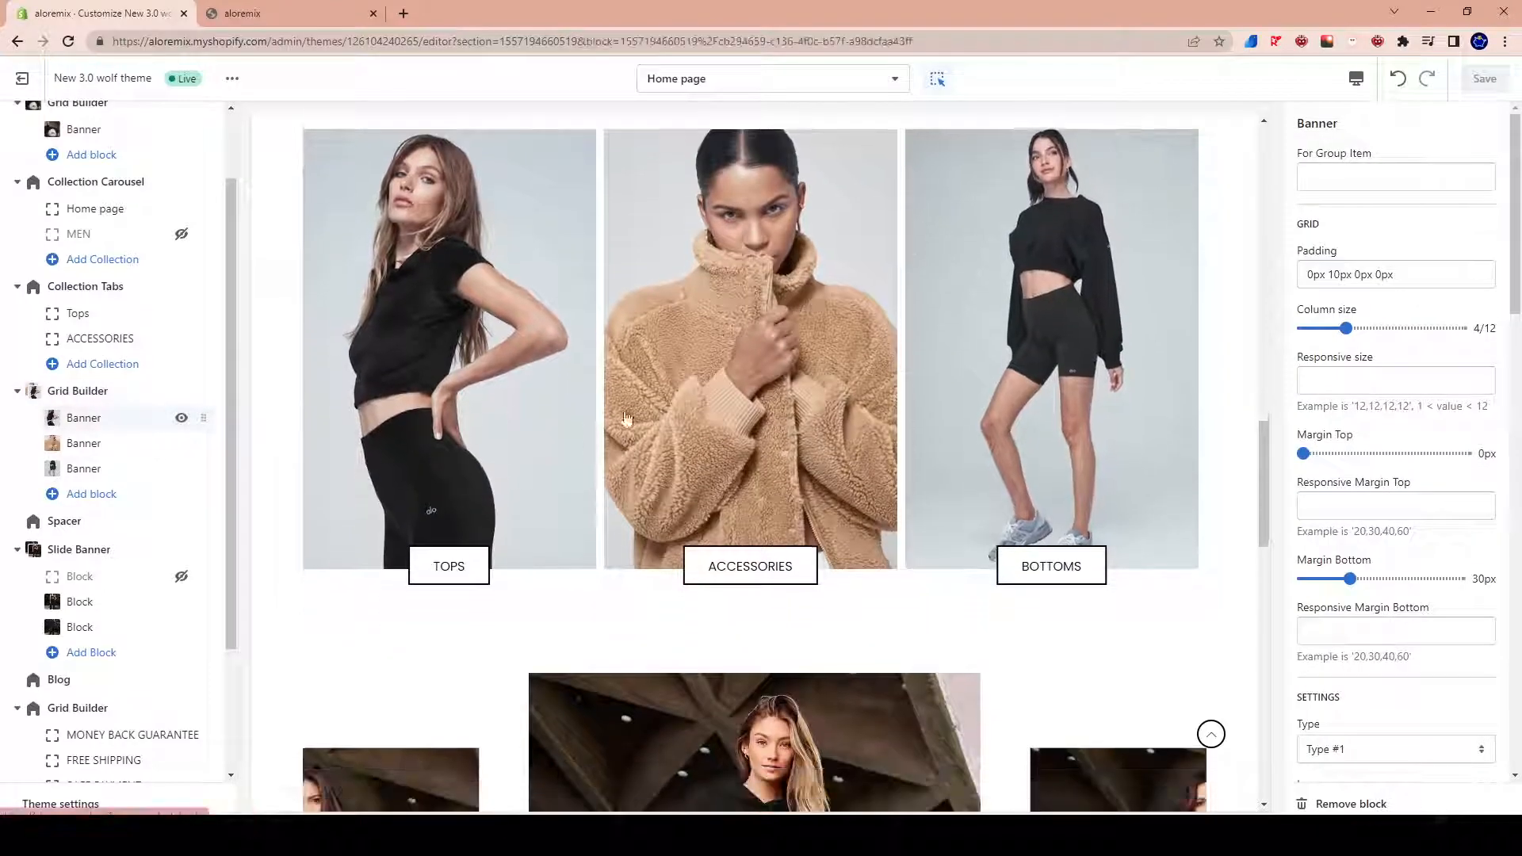
{"action": "scroll", "coordinate": [1395, 460], "scroll_direction": "down", "scroll_amount": 8}
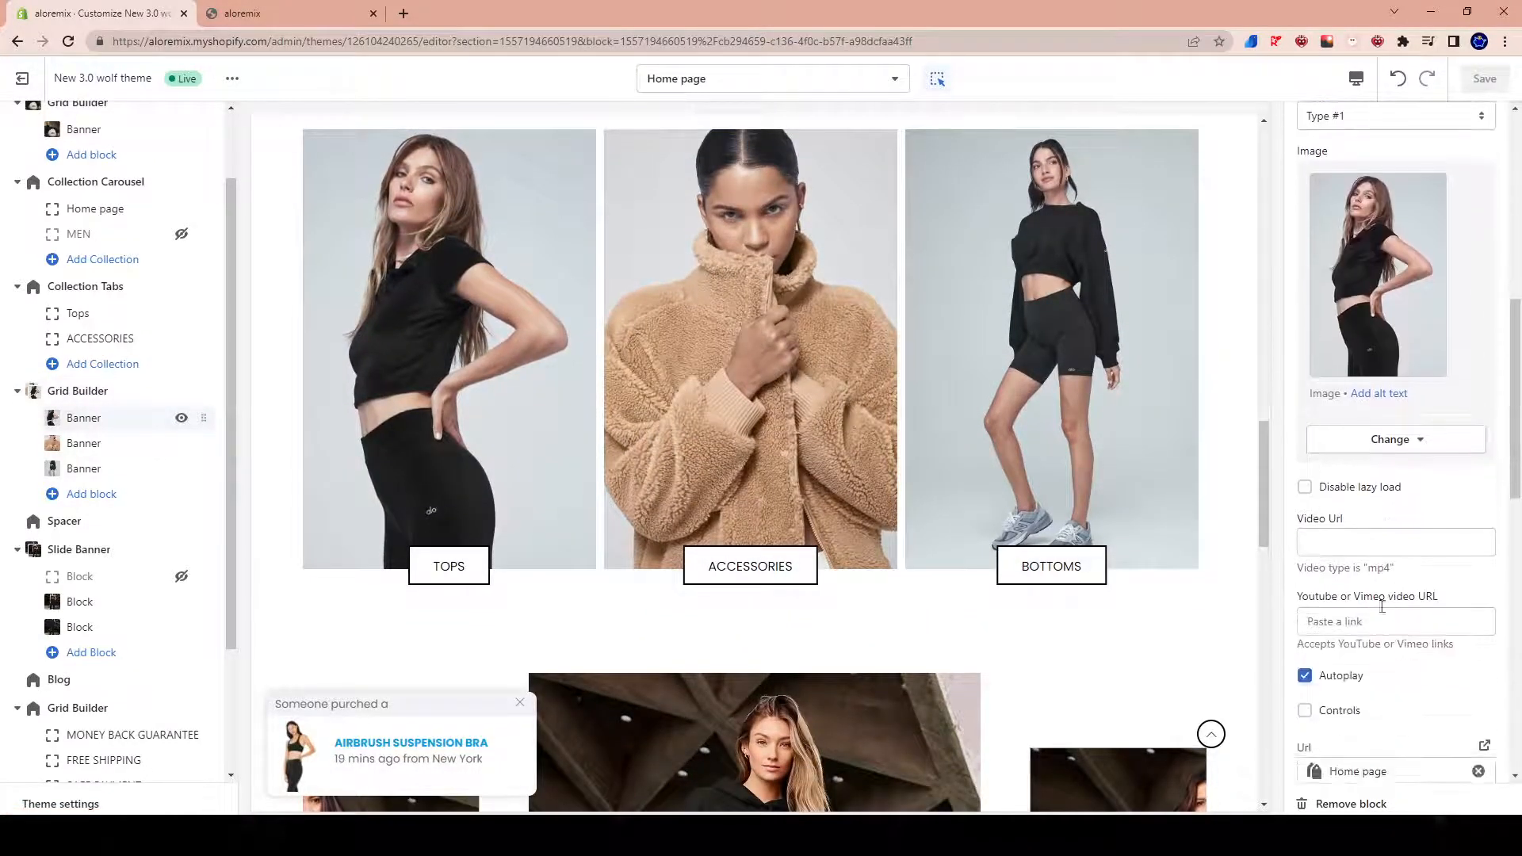
Open Screenshot (119) from the Screenshots folder in Photos and start editing it
{"action": "left_click", "coordinate": [647, 835]}
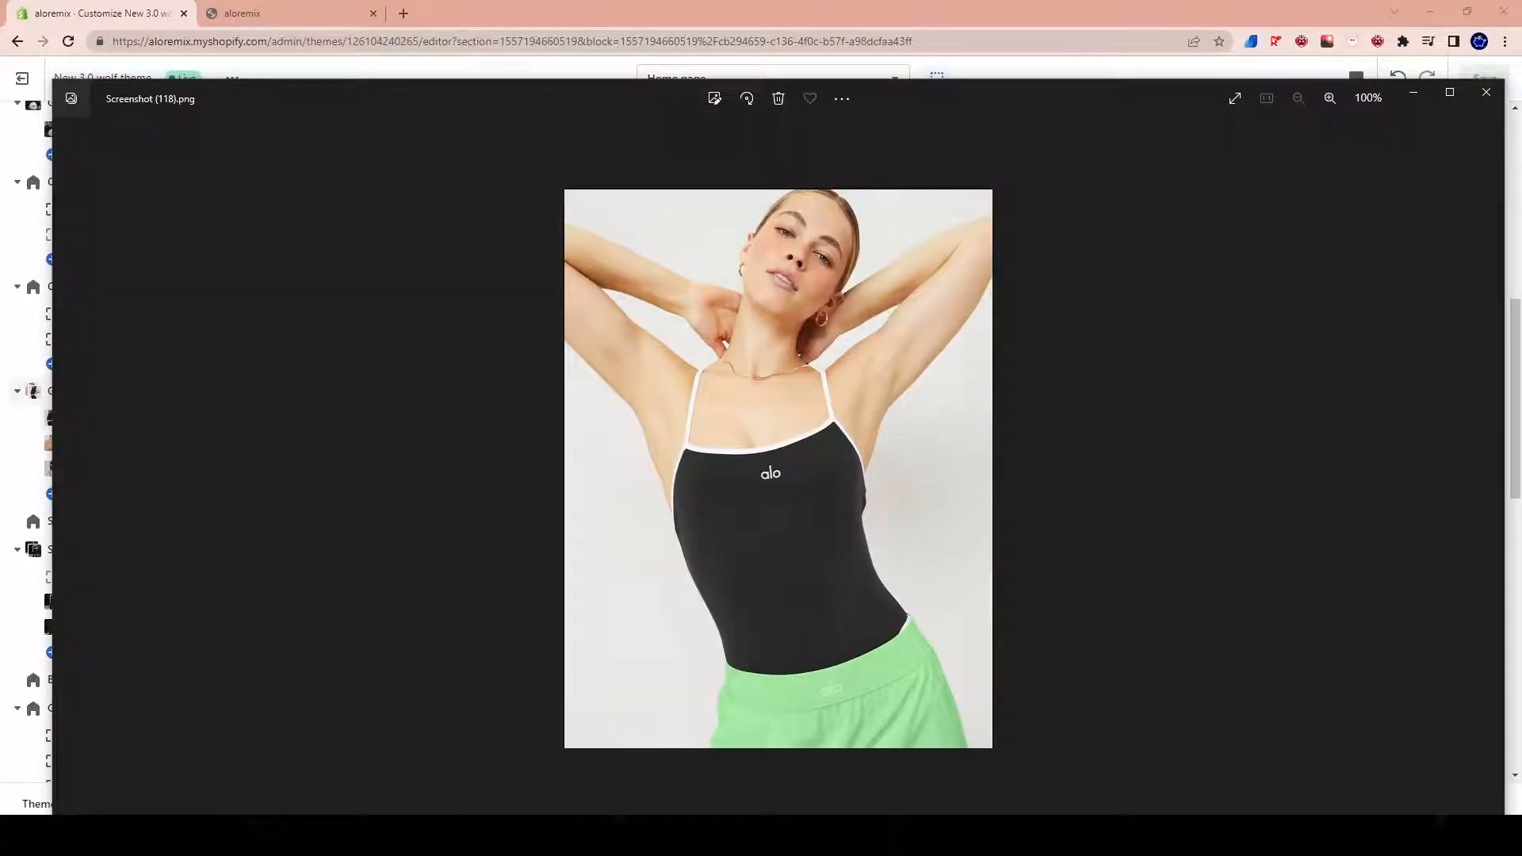
{"action": "left_click", "coordinate": [614, 834]}
{"action": "left_click", "coordinate": [1316, 508]}
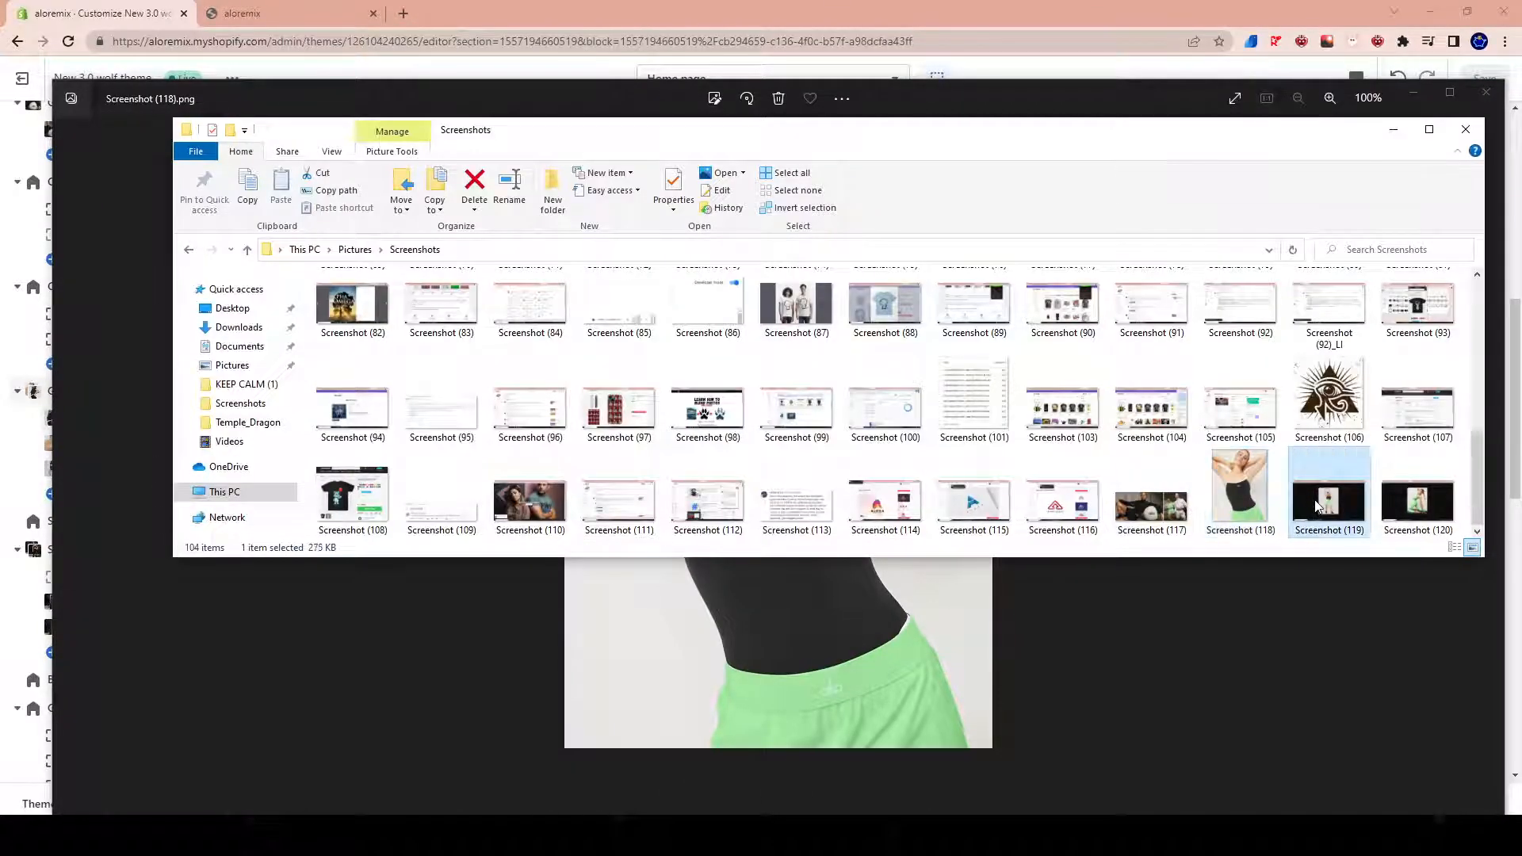
{"action": "double_click", "coordinate": [1318, 505]}
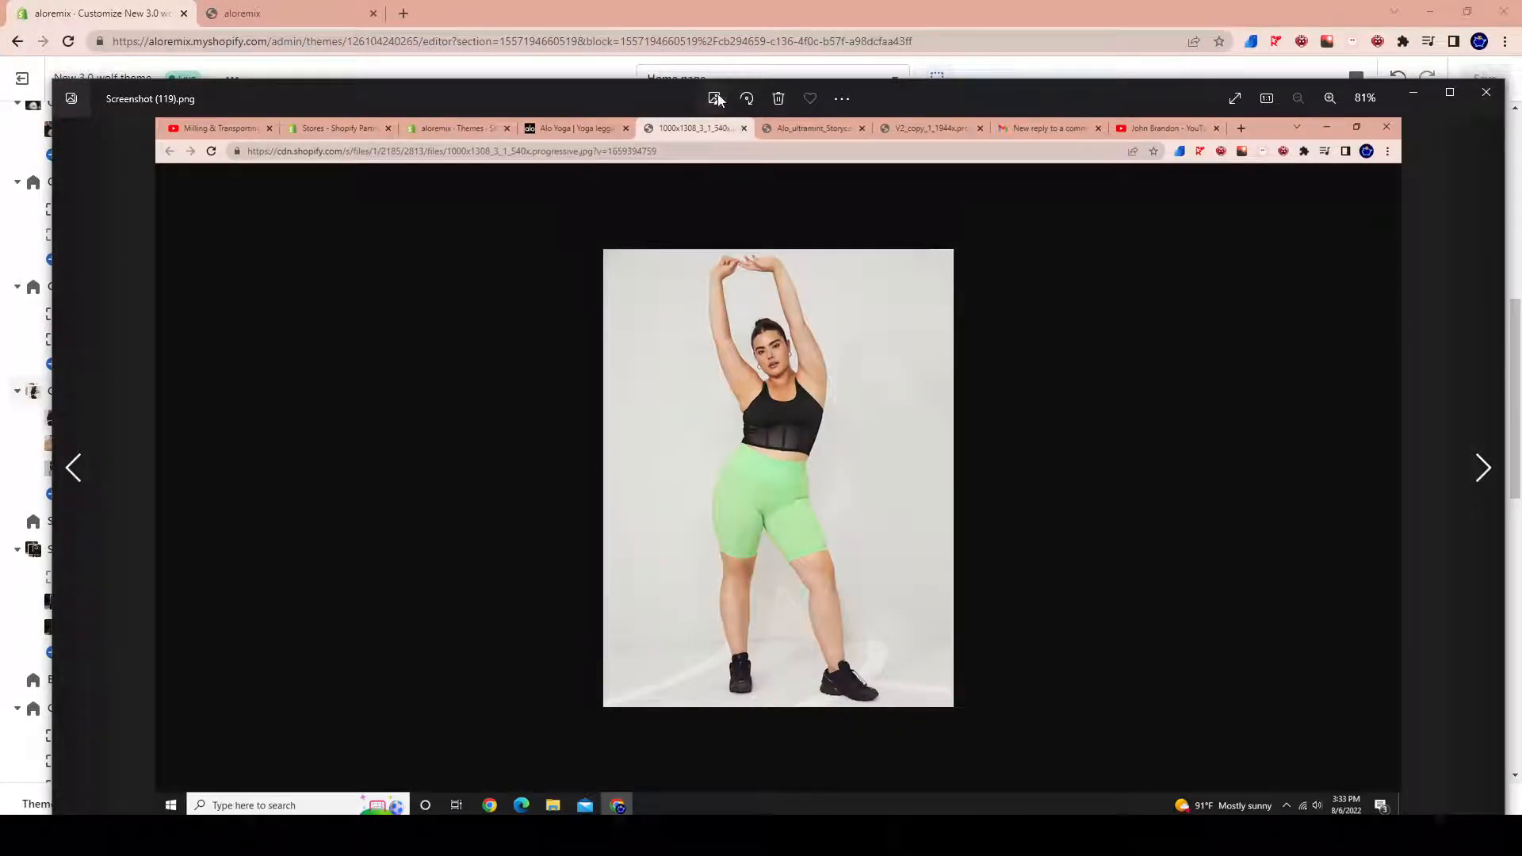
{"action": "left_click", "coordinate": [716, 98]}
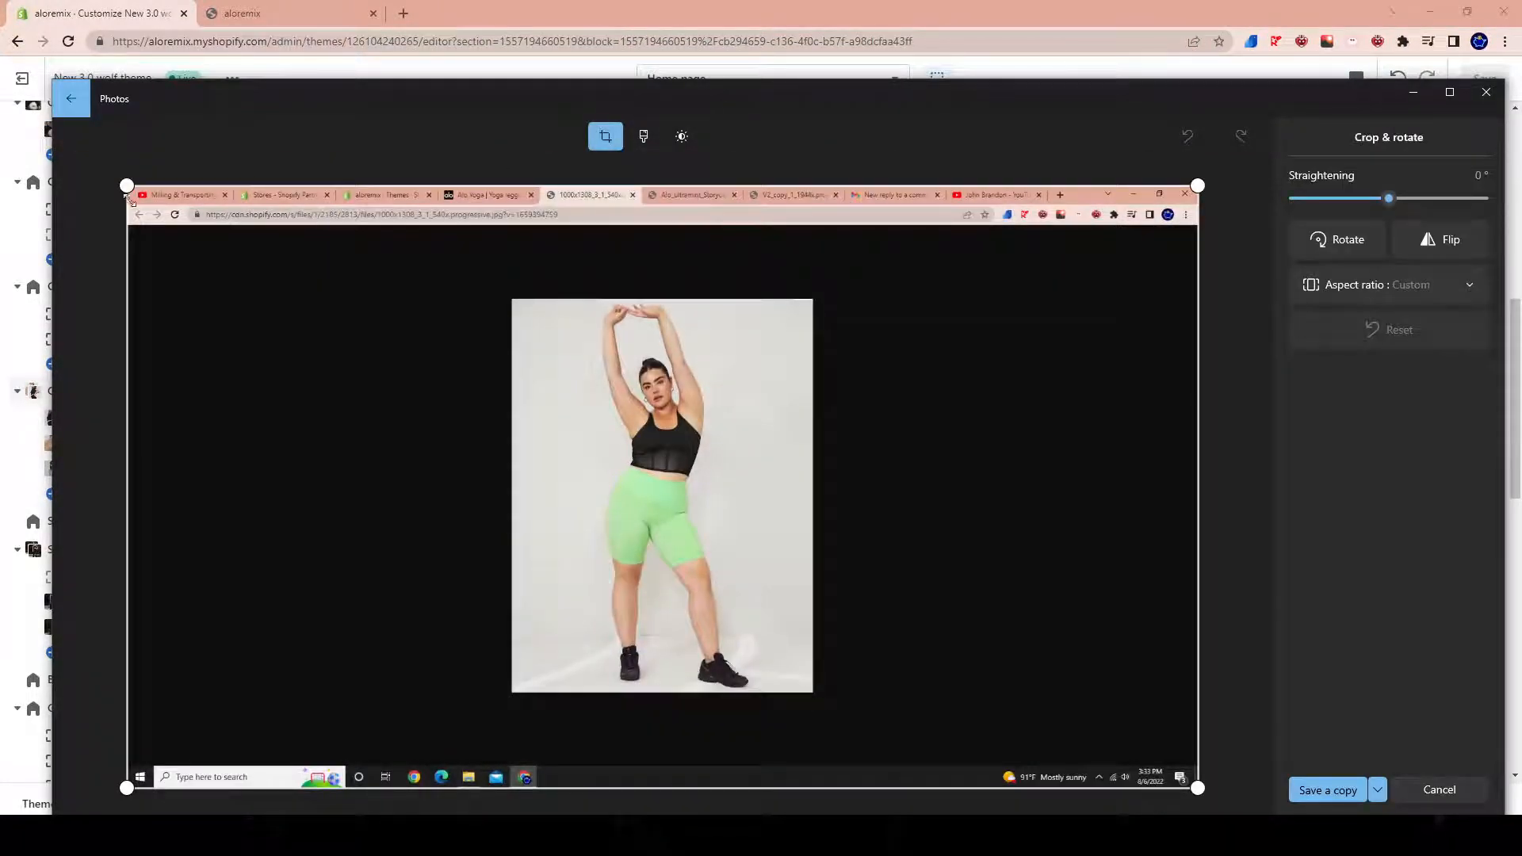
{"action": "left_click_drag", "start_coordinate": [128, 188], "coordinate": [495, 289]}
{"action": "left_click_drag", "start_coordinate": [1086, 187], "coordinate": [634, 184]}
{"action": "left_click", "coordinate": [1389, 330]}
Crop the screenshot to the photo of the woman in green shorts, cutting away the browser window and black borders
{"action": "left_click_drag", "start_coordinate": [1222, 161], "coordinate": [868, 164]}
{"action": "left_click_drag", "start_coordinate": [229, 787], "coordinate": [724, 782]}
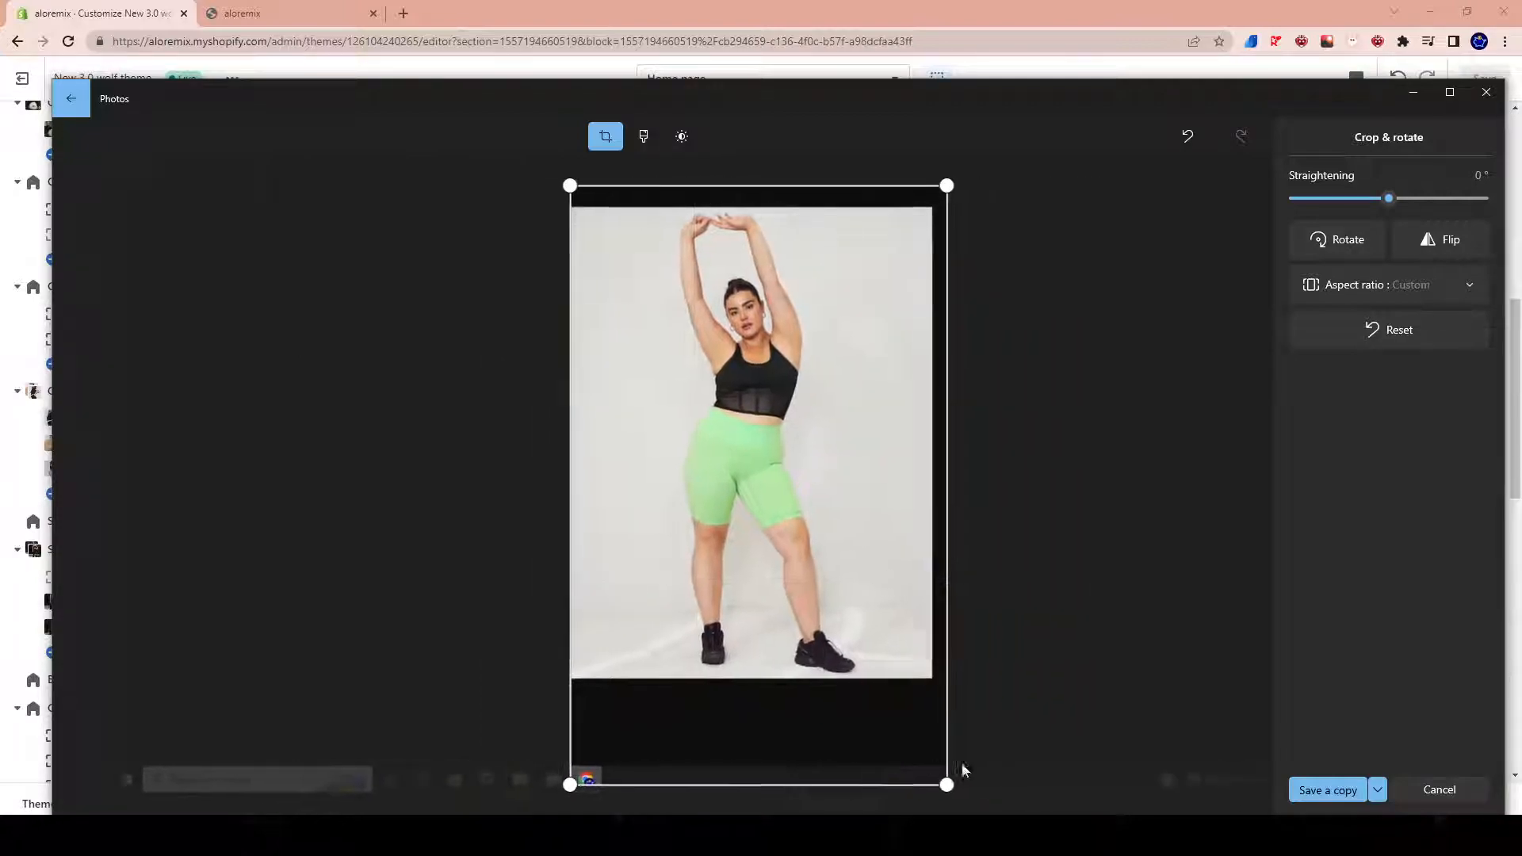
{"action": "left_click_drag", "start_coordinate": [847, 787], "coordinate": [836, 683]}
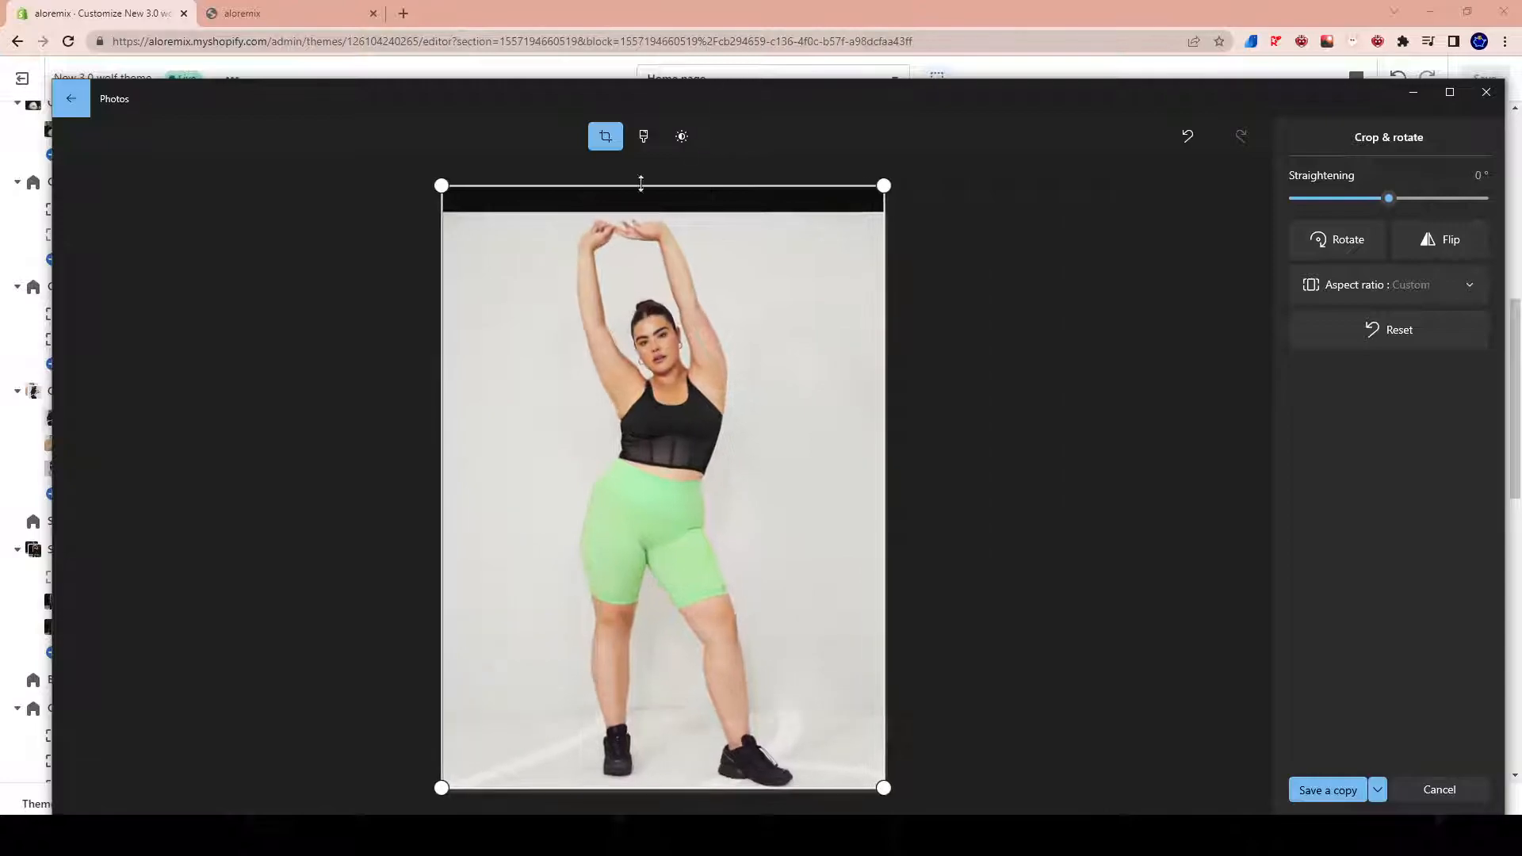
{"action": "left_click_drag", "start_coordinate": [631, 192], "coordinate": [632, 157]}
{"action": "left_click_drag", "start_coordinate": [517, 782], "coordinate": [519, 743]}
{"action": "left_click_drag", "start_coordinate": [872, 407], "coordinate": [913, 408]}
{"action": "left_click_drag", "start_coordinate": [664, 183], "coordinate": [667, 168]}
{"action": "left_click_drag", "start_coordinate": [894, 748], "coordinate": [900, 730]}
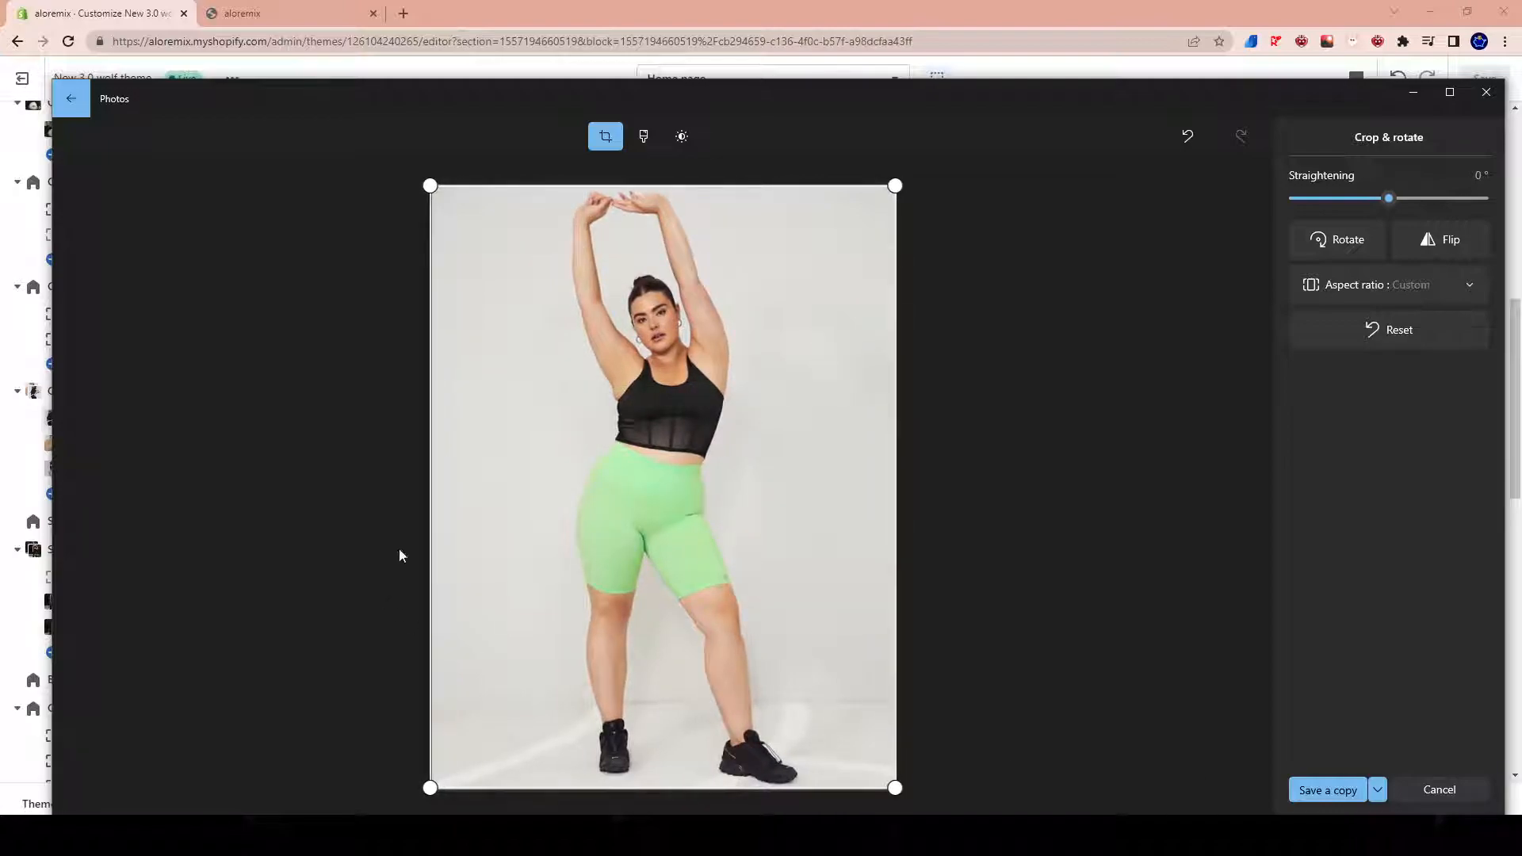
{"action": "left_click_drag", "start_coordinate": [432, 528], "coordinate": [434, 528]}
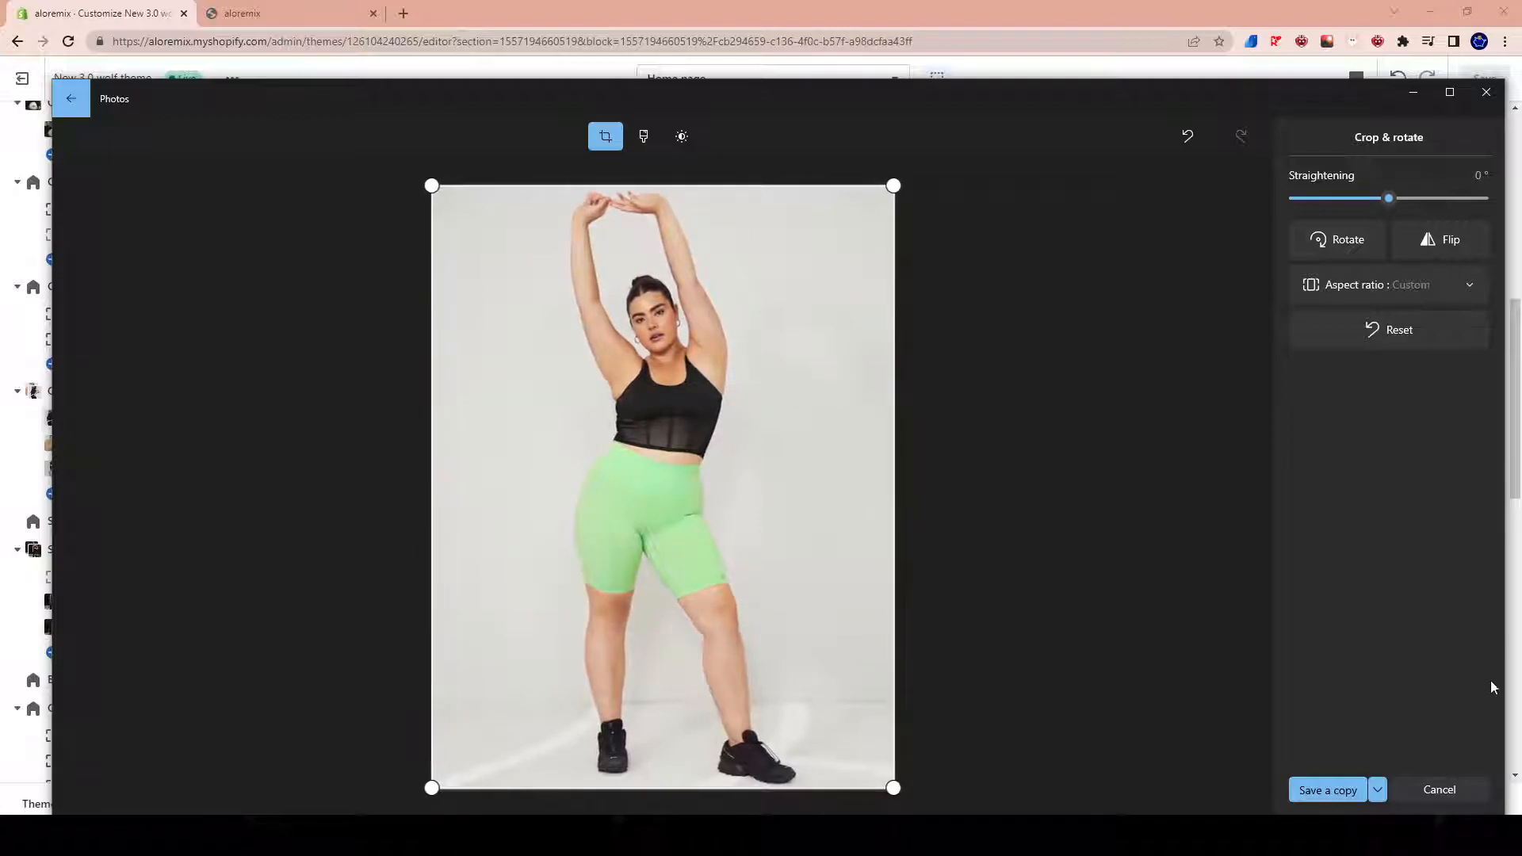
Save the cropped photo and close the Photos window
{"action": "left_click", "coordinate": [1393, 791]}
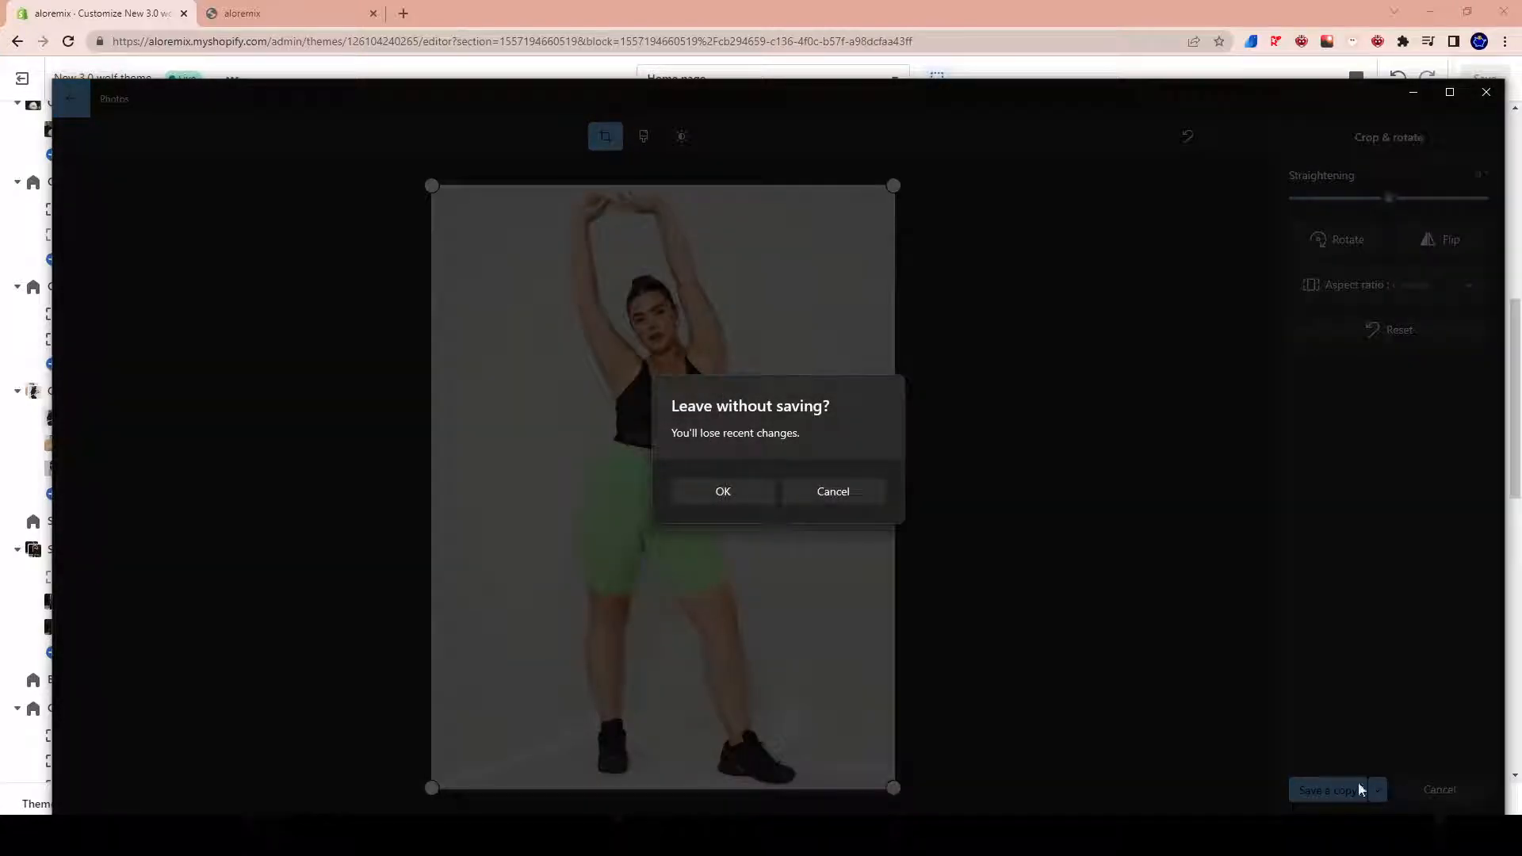
{"action": "left_click", "coordinate": [871, 485]}
{"action": "left_click", "coordinate": [1375, 761]}
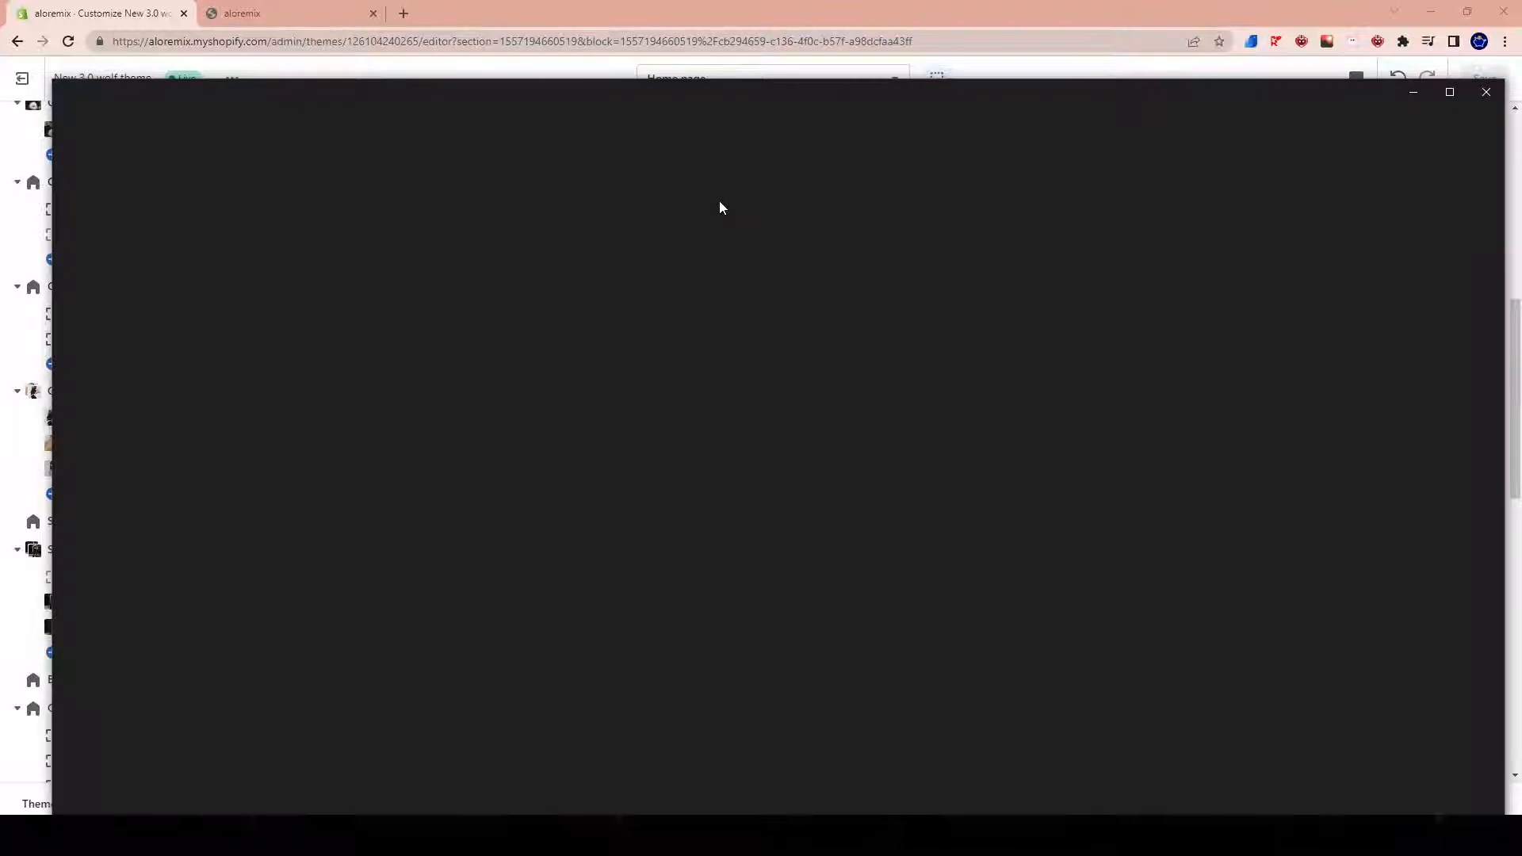
{"action": "left_click", "coordinate": [1484, 93]}
Upload Screenshot (119) and Screenshot (118) from the Screenshots folder to the image library of the TOPS banner block
{"action": "left_click", "coordinate": [107, 271]}
{"action": "left_click", "coordinate": [21, 272]}
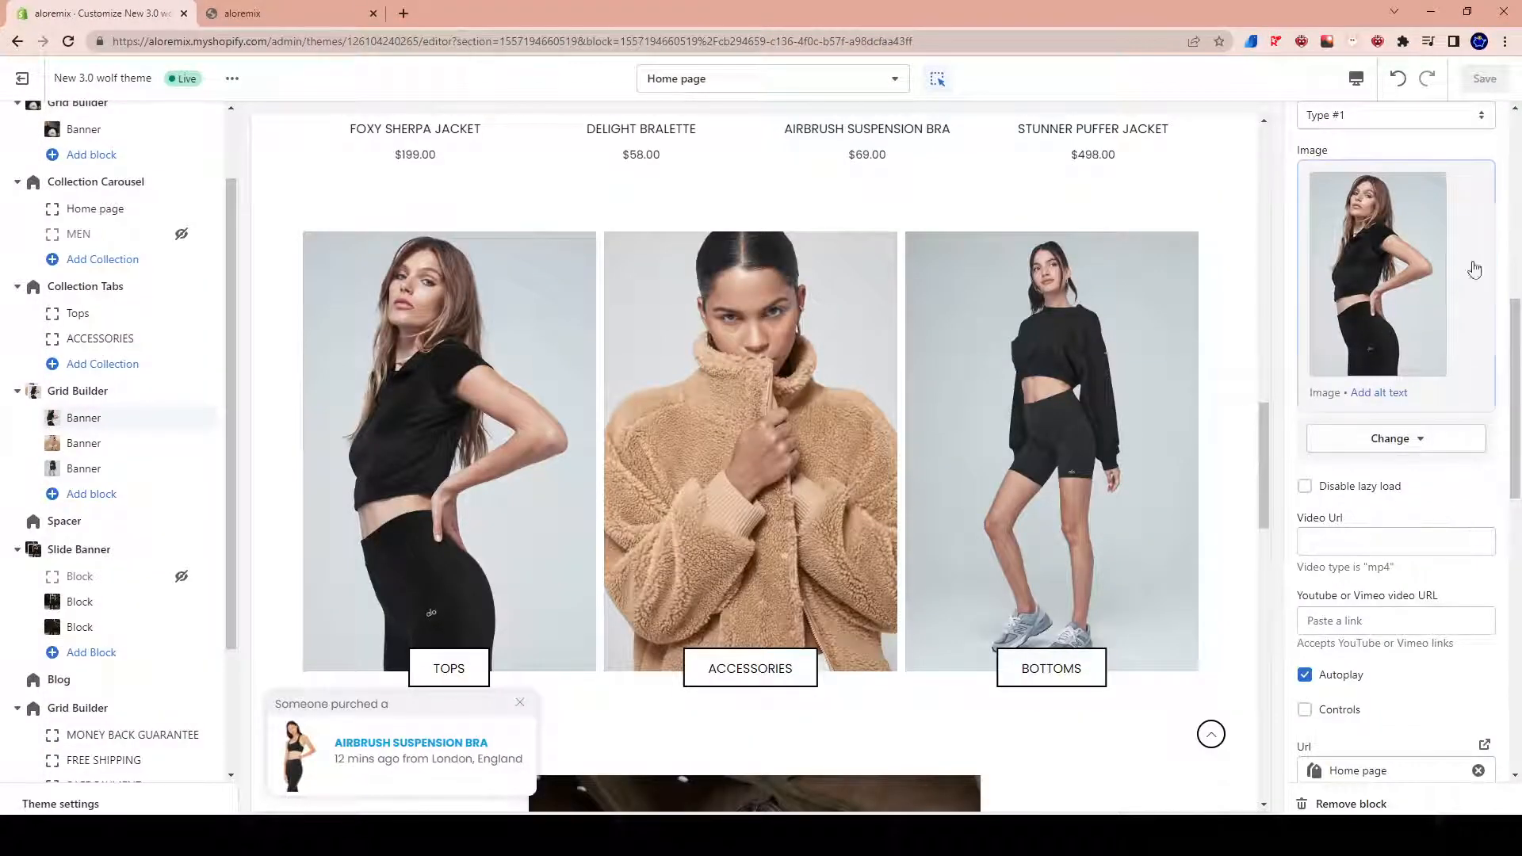
{"action": "left_click", "coordinate": [1419, 245]}
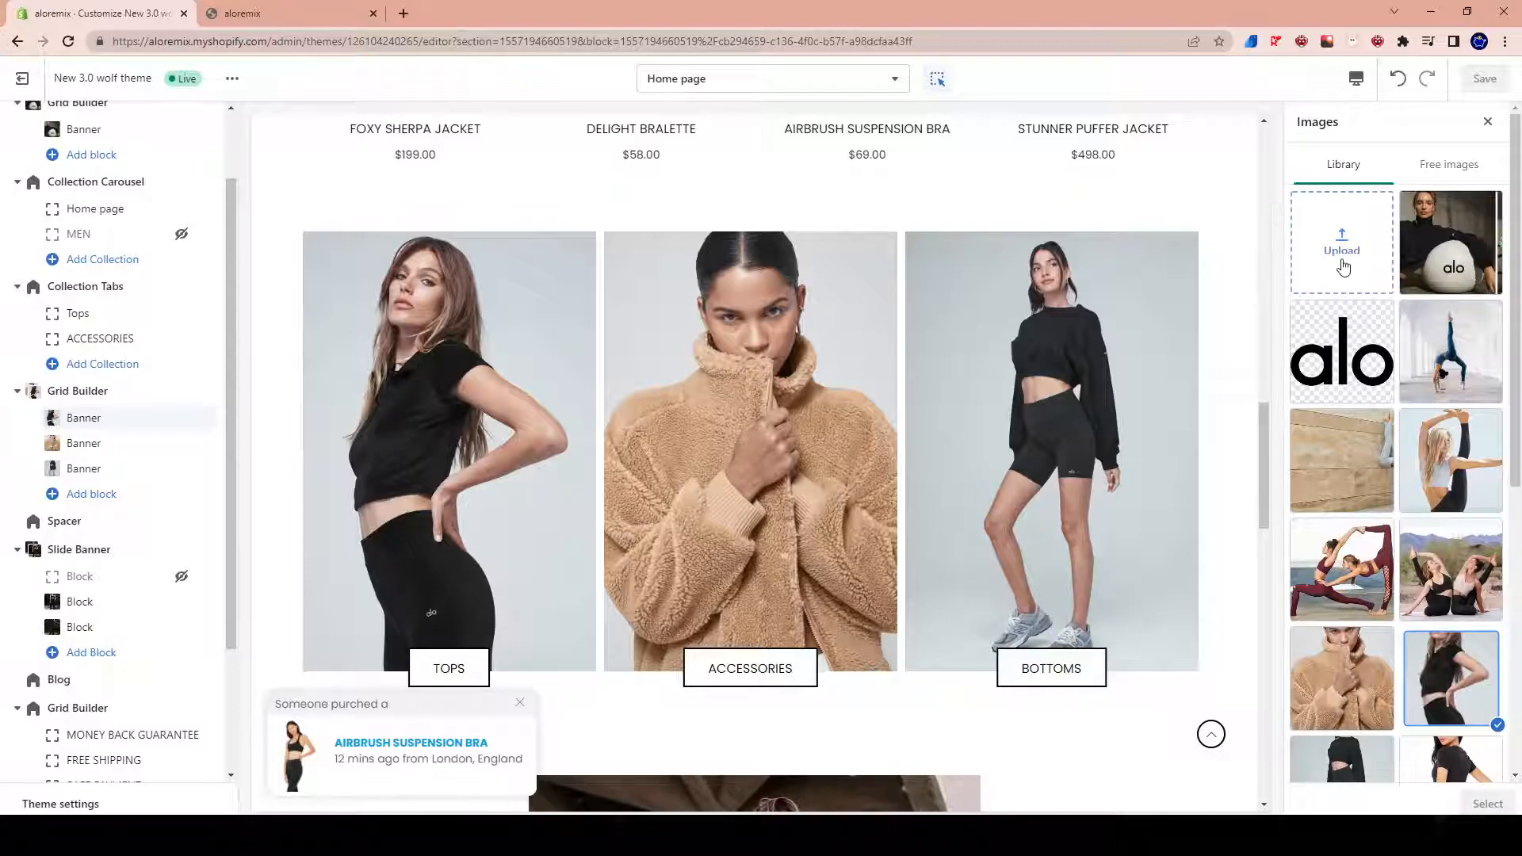
{"action": "left_click", "coordinate": [1344, 250]}
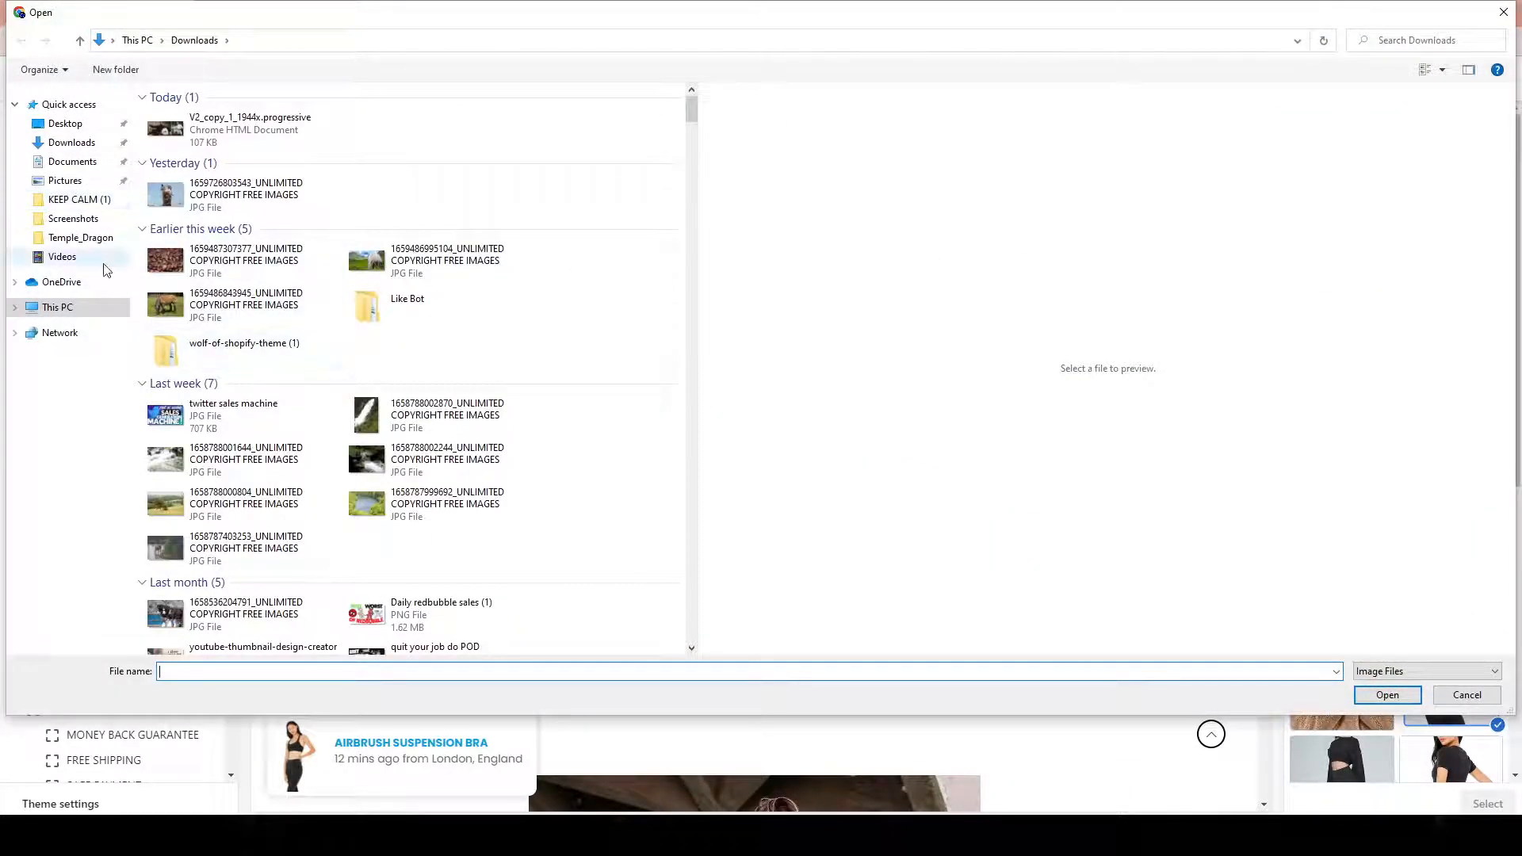
{"action": "left_click", "coordinate": [56, 218]}
{"action": "scroll", "coordinate": [500, 529], "scroll_direction": "down", "scroll_amount": 10}
{"action": "left_click", "coordinate": [185, 602]}
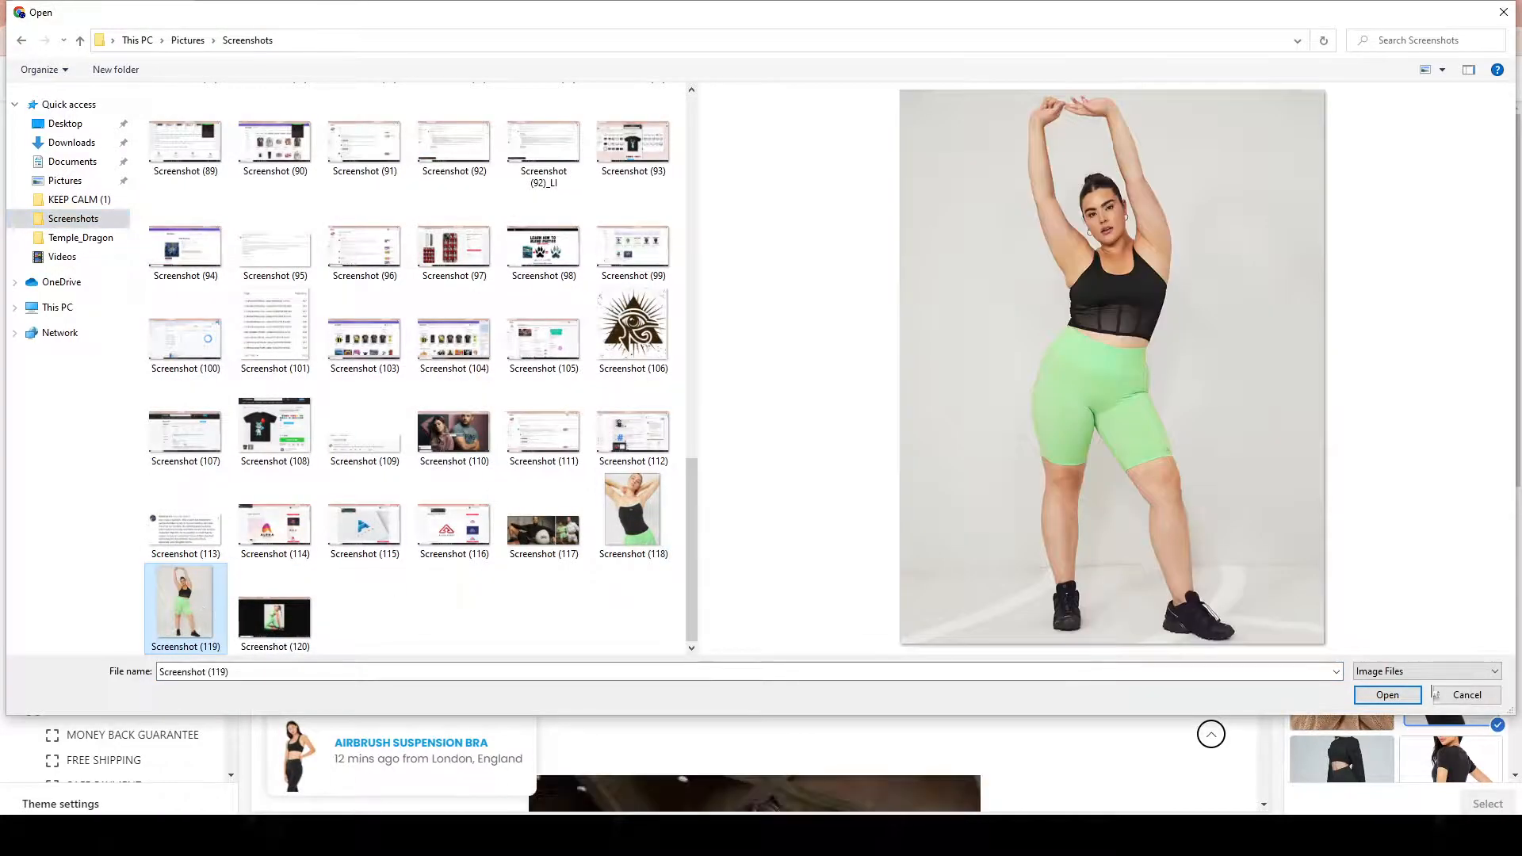
{"action": "left_click", "coordinate": [1388, 695]}
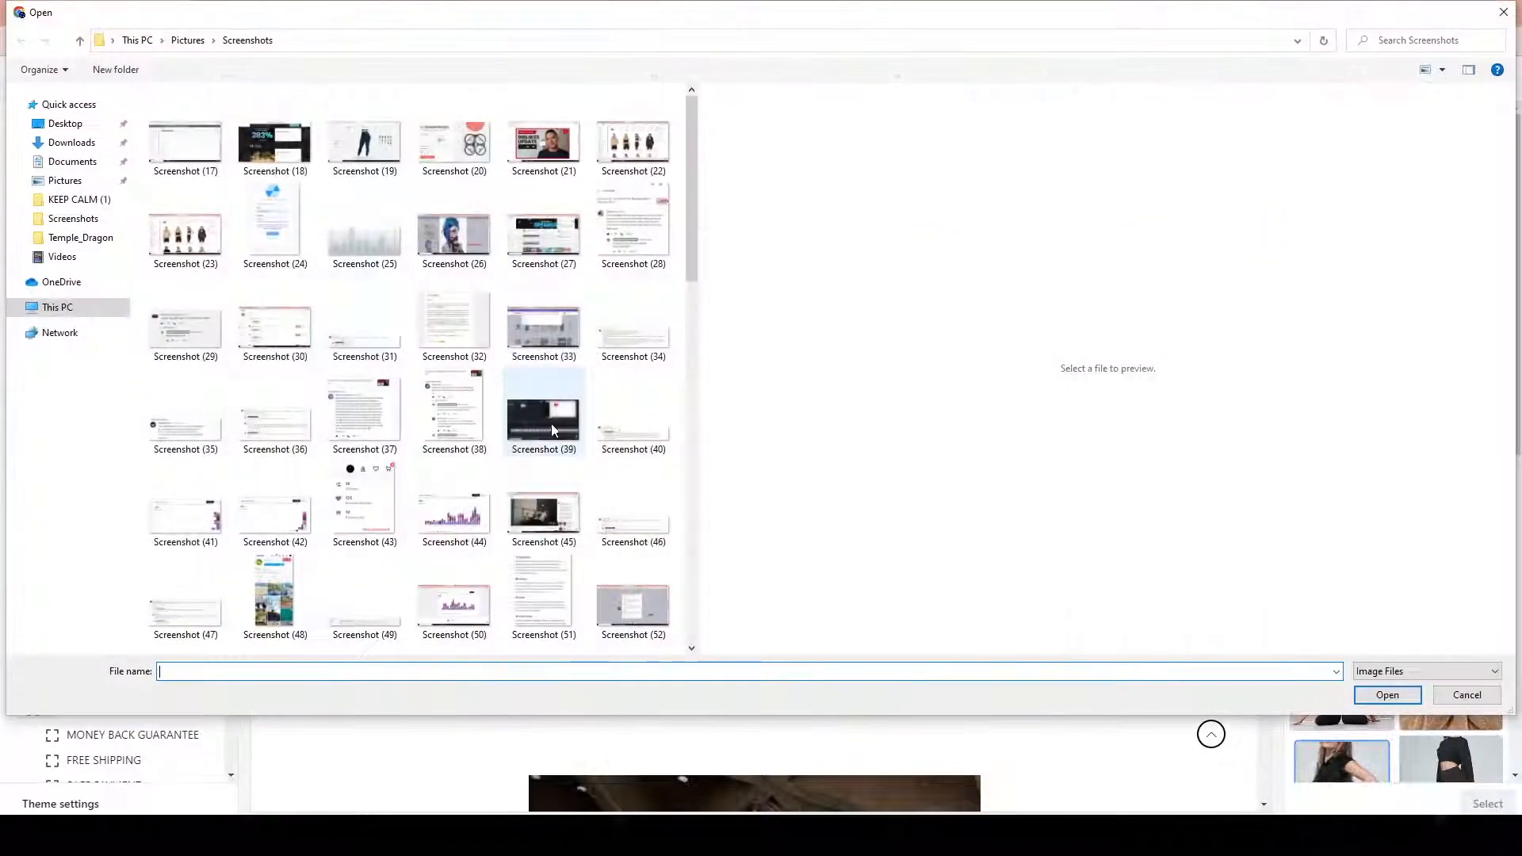
{"action": "scroll", "coordinate": [551, 424], "scroll_direction": "down", "scroll_amount": 10}
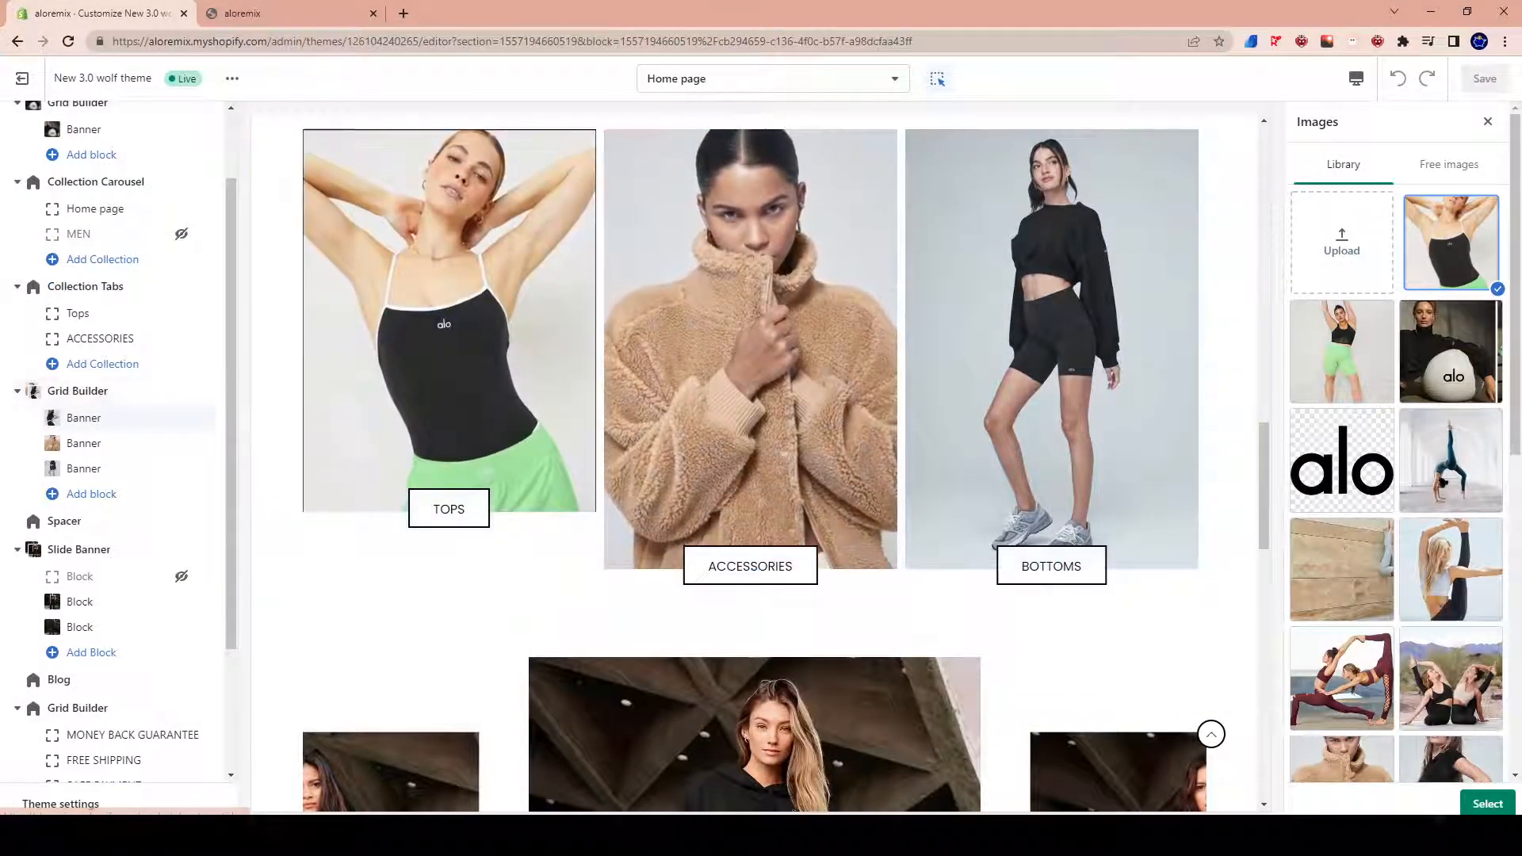
Close Screenshot (117) in Photos, and open Screenshot (118) from the Screenshots folder for editing
{"action": "key", "text": "alt+Tab"}
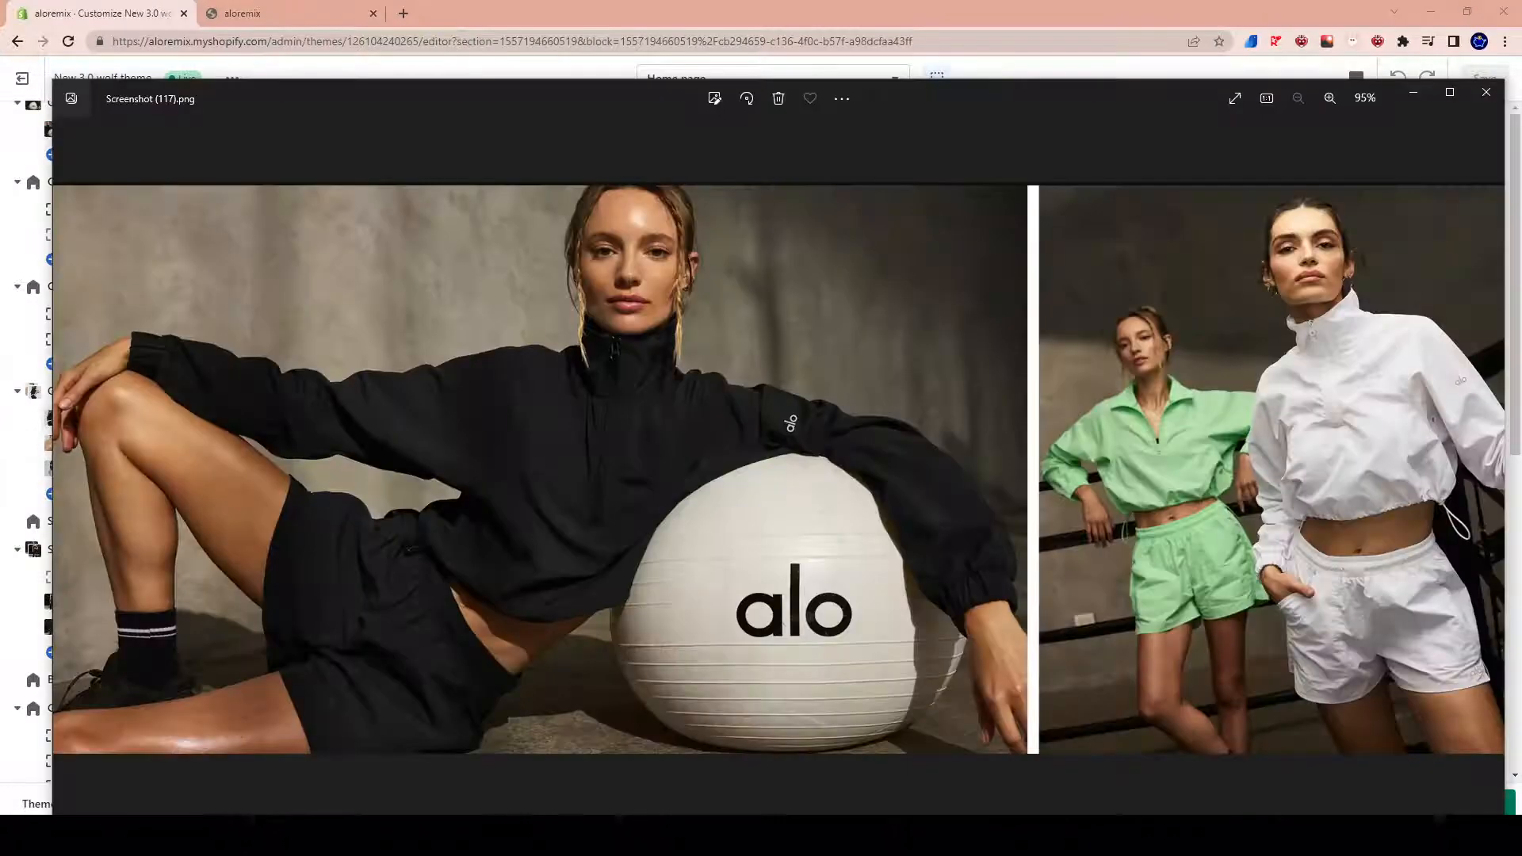
{"action": "left_click", "coordinate": [1487, 93]}
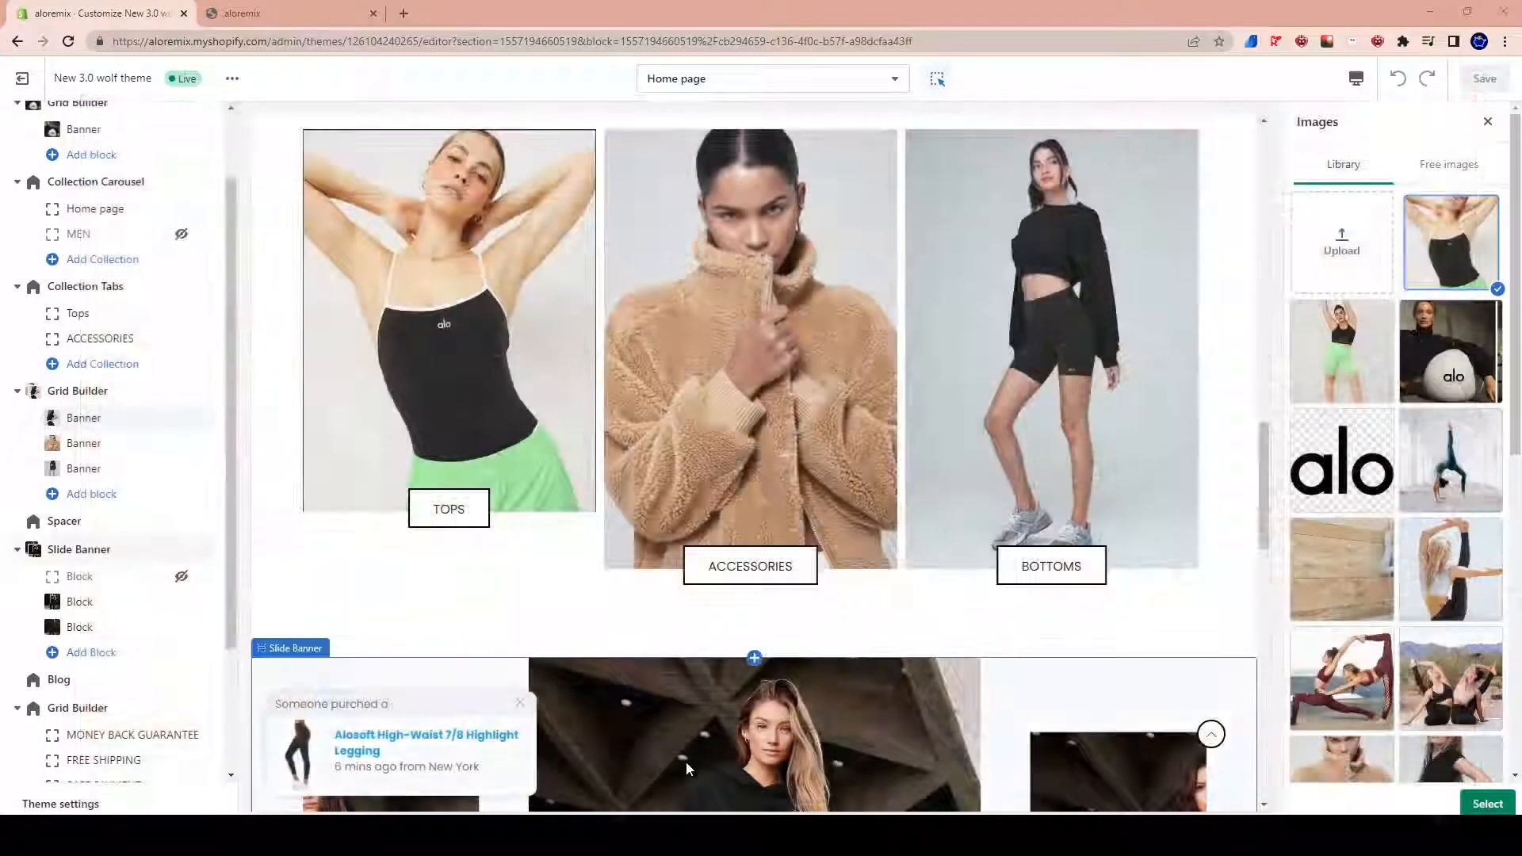
{"action": "key", "text": "alt+Tab"}
{"action": "double_click", "coordinate": [1245, 487]}
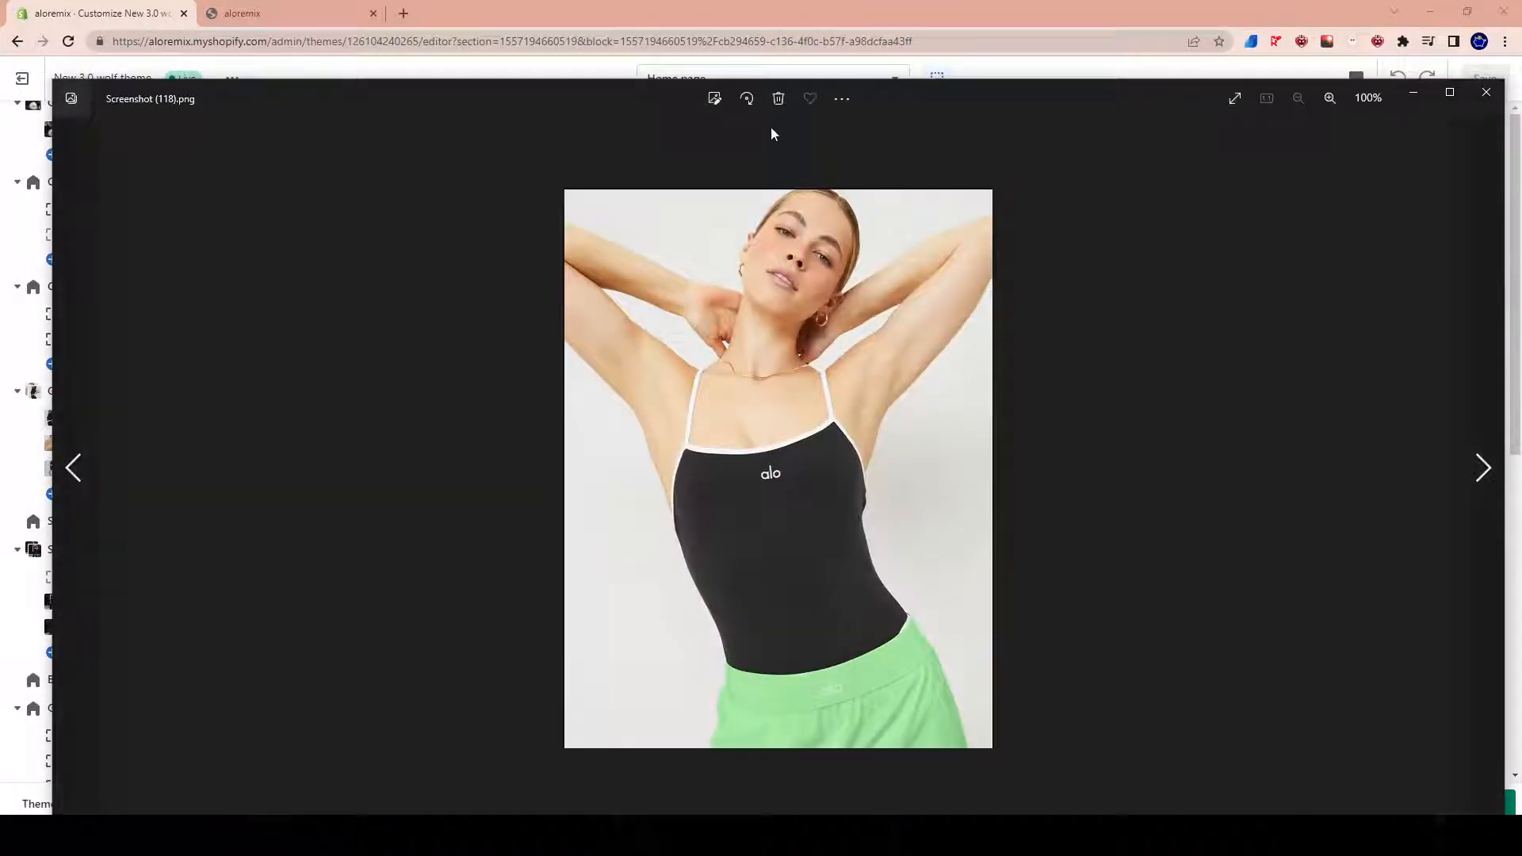
{"action": "left_click", "coordinate": [714, 99]}
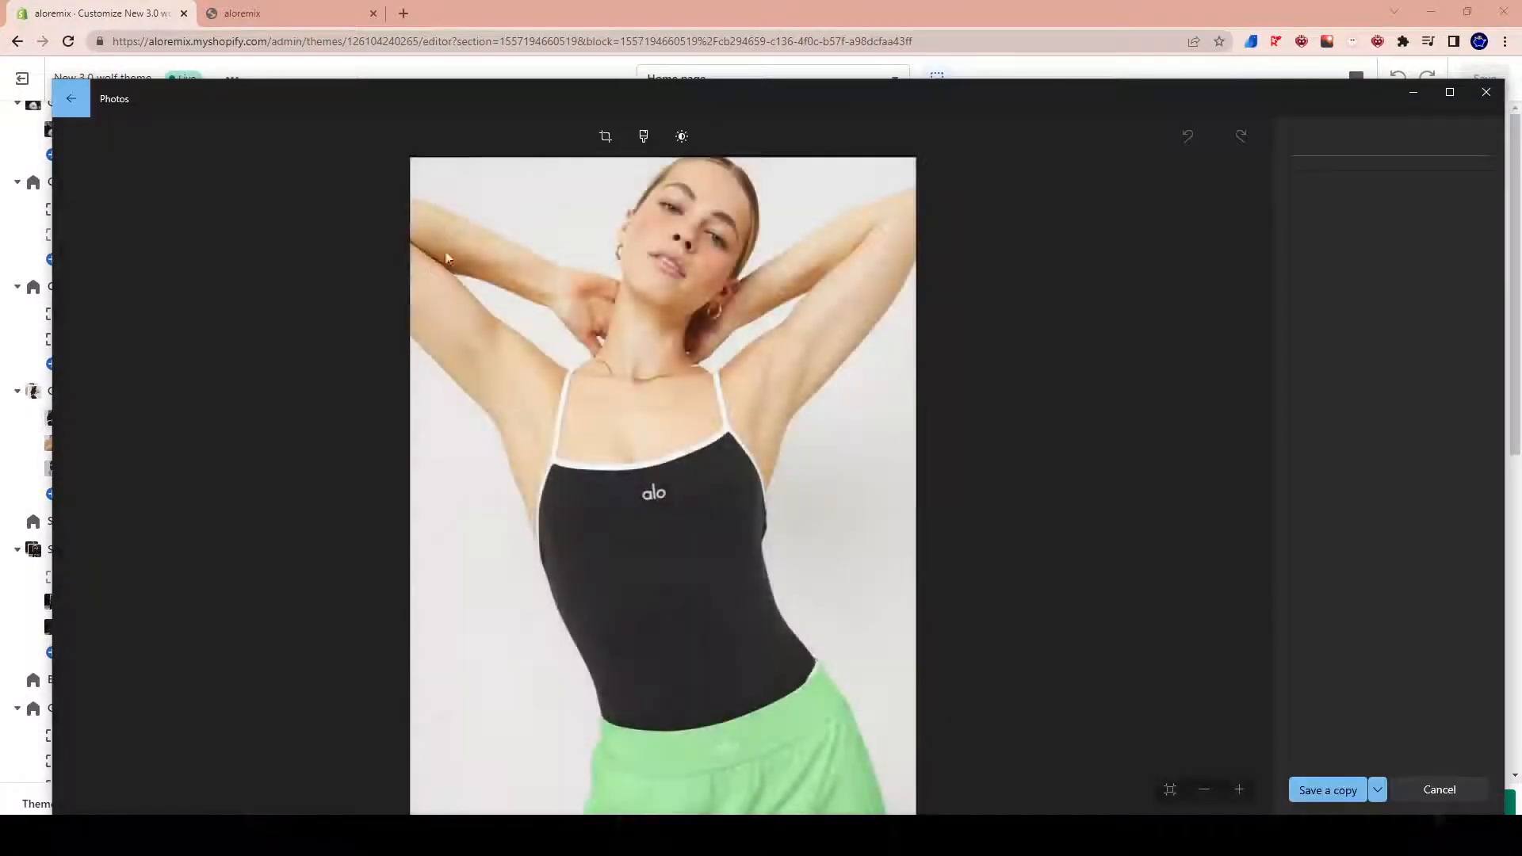
Trim the thin dark edges off the photo of the woman in the black top, save it and close Photos
{"action": "left_click_drag", "start_coordinate": [433, 188], "coordinate": [436, 190]}
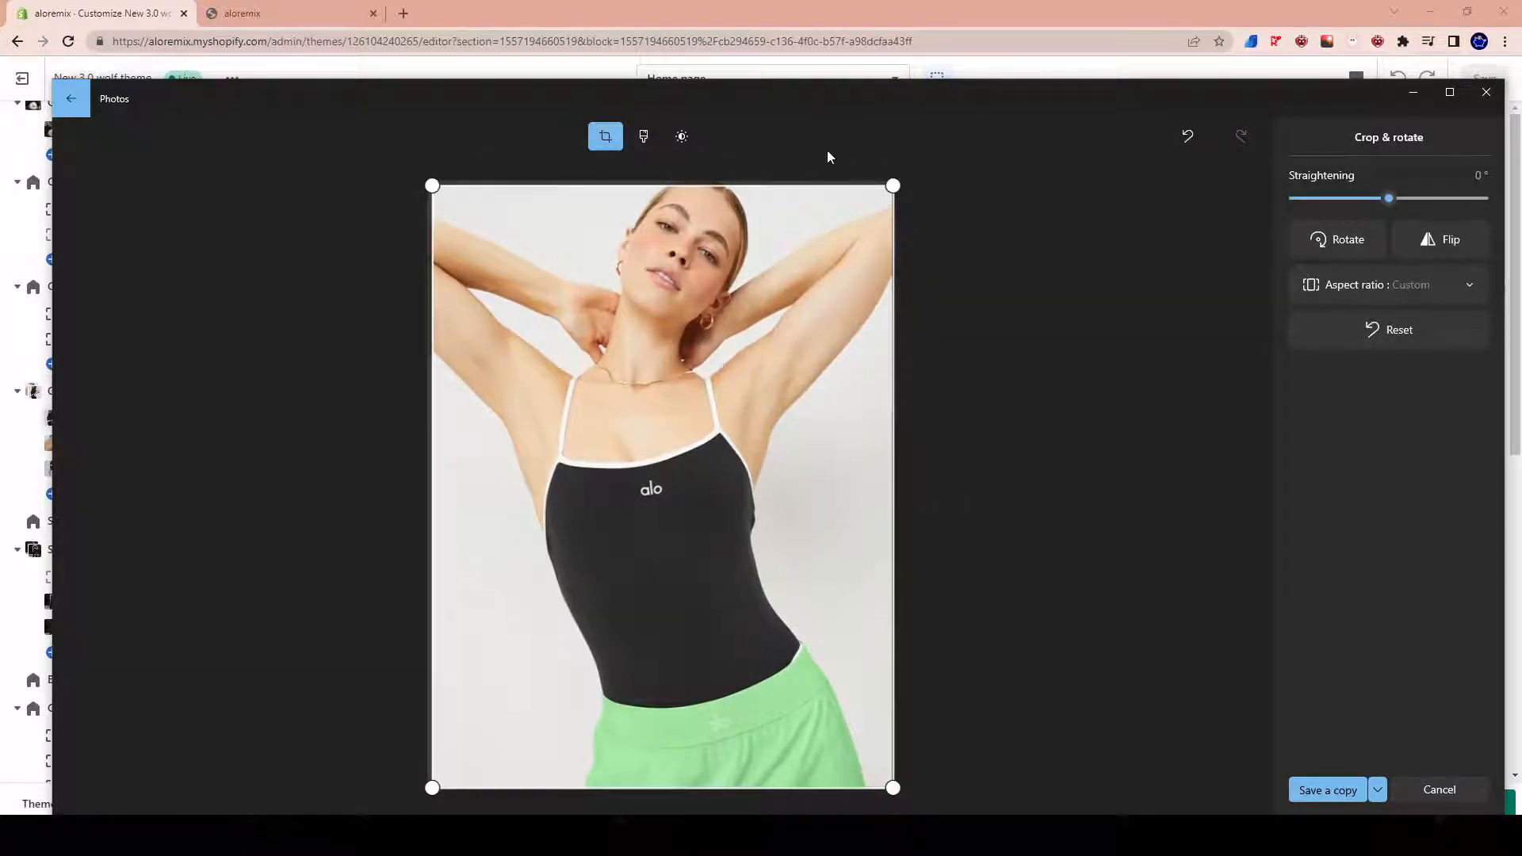
{"action": "left_click_drag", "start_coordinate": [720, 185], "coordinate": [795, 190]}
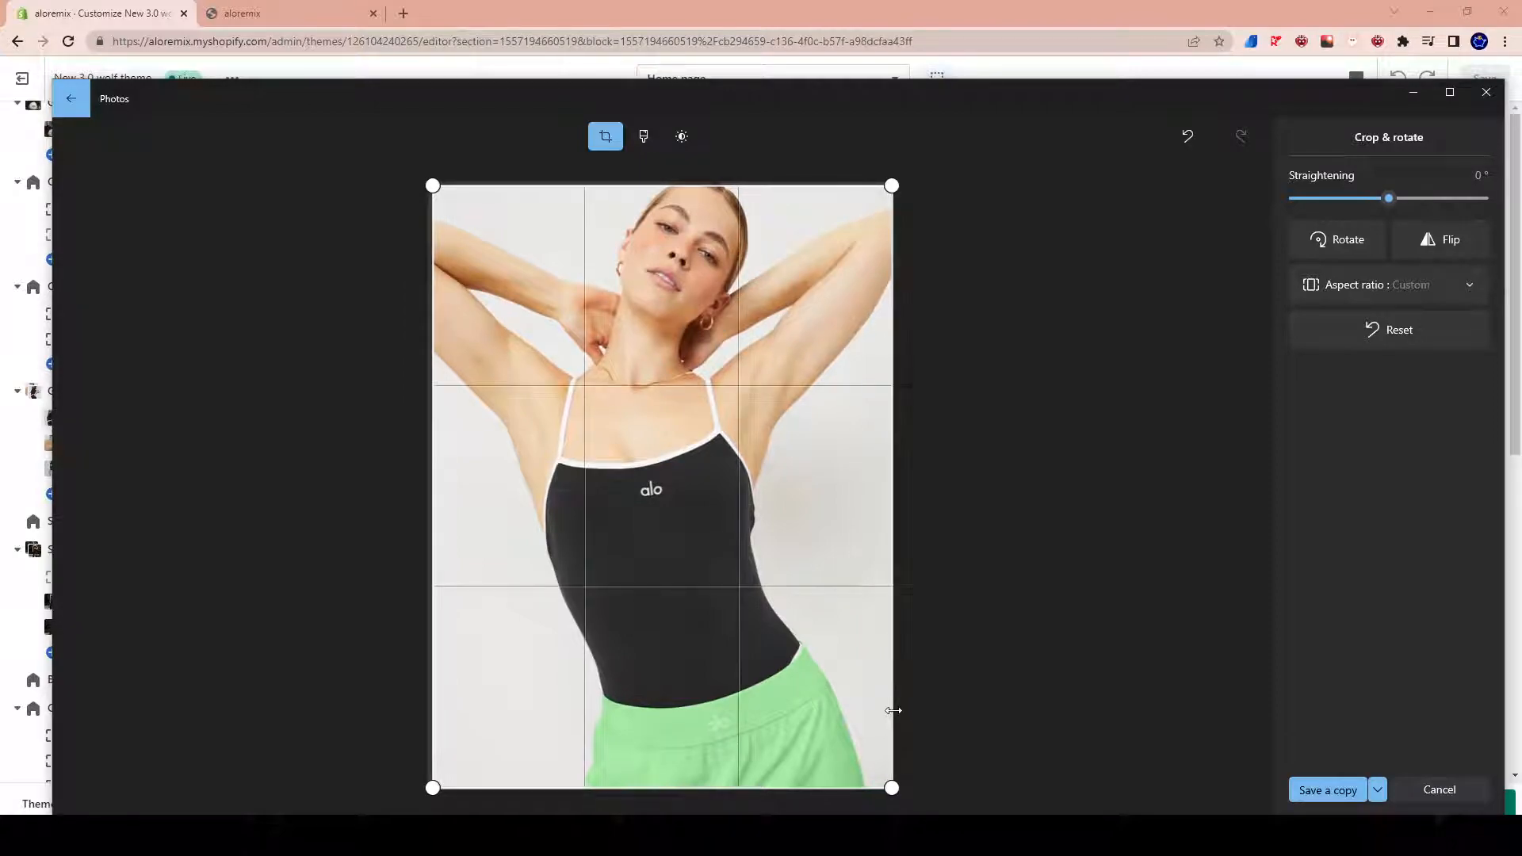
{"action": "left_click_drag", "start_coordinate": [891, 712], "coordinate": [887, 714]}
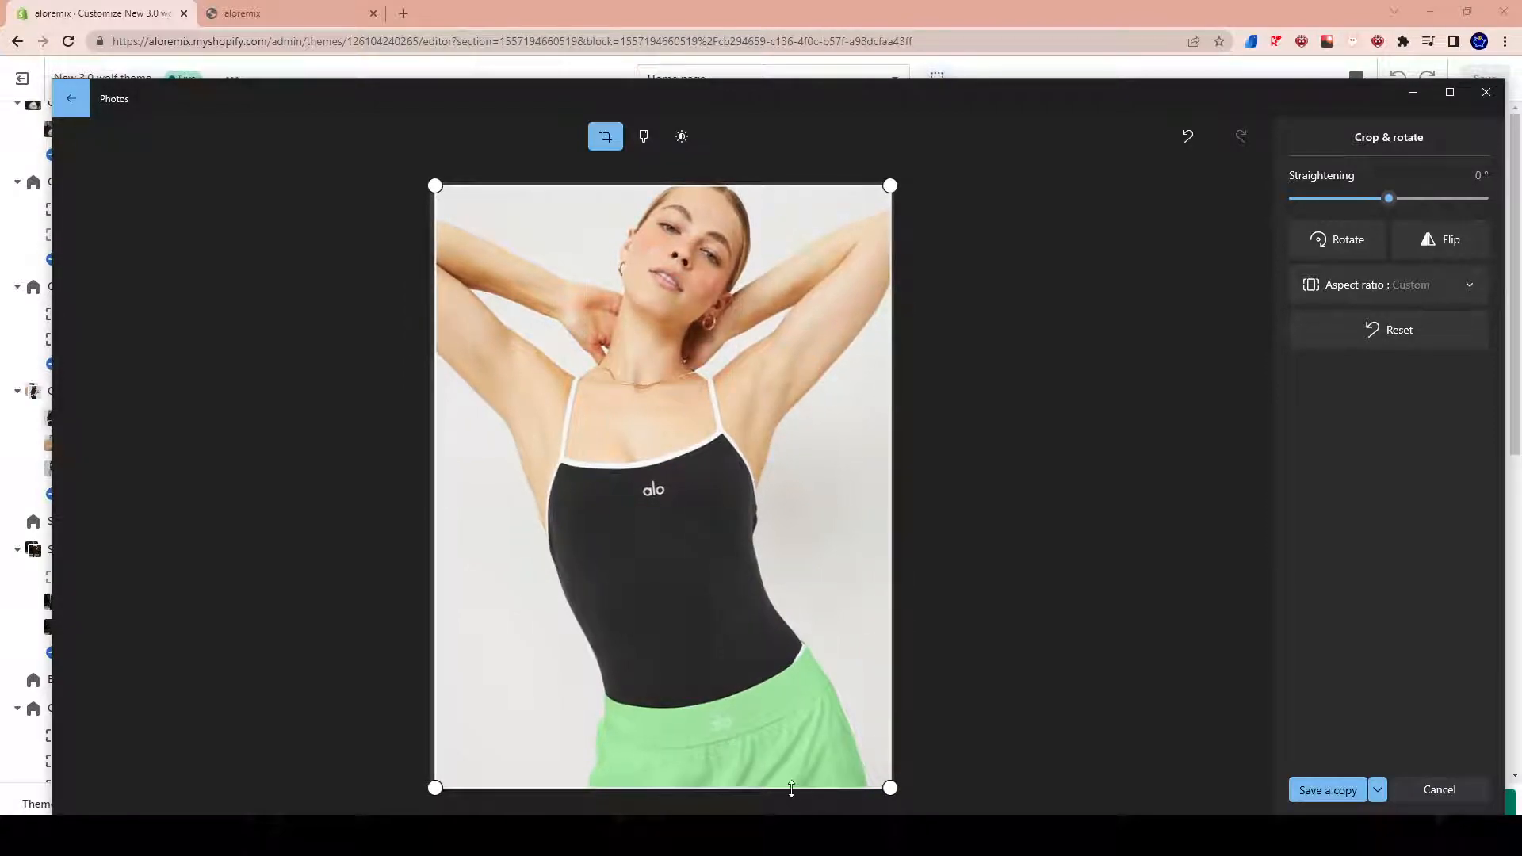
{"action": "left_click_drag", "start_coordinate": [792, 785], "coordinate": [793, 787]}
{"action": "left_click", "coordinate": [1372, 789]}
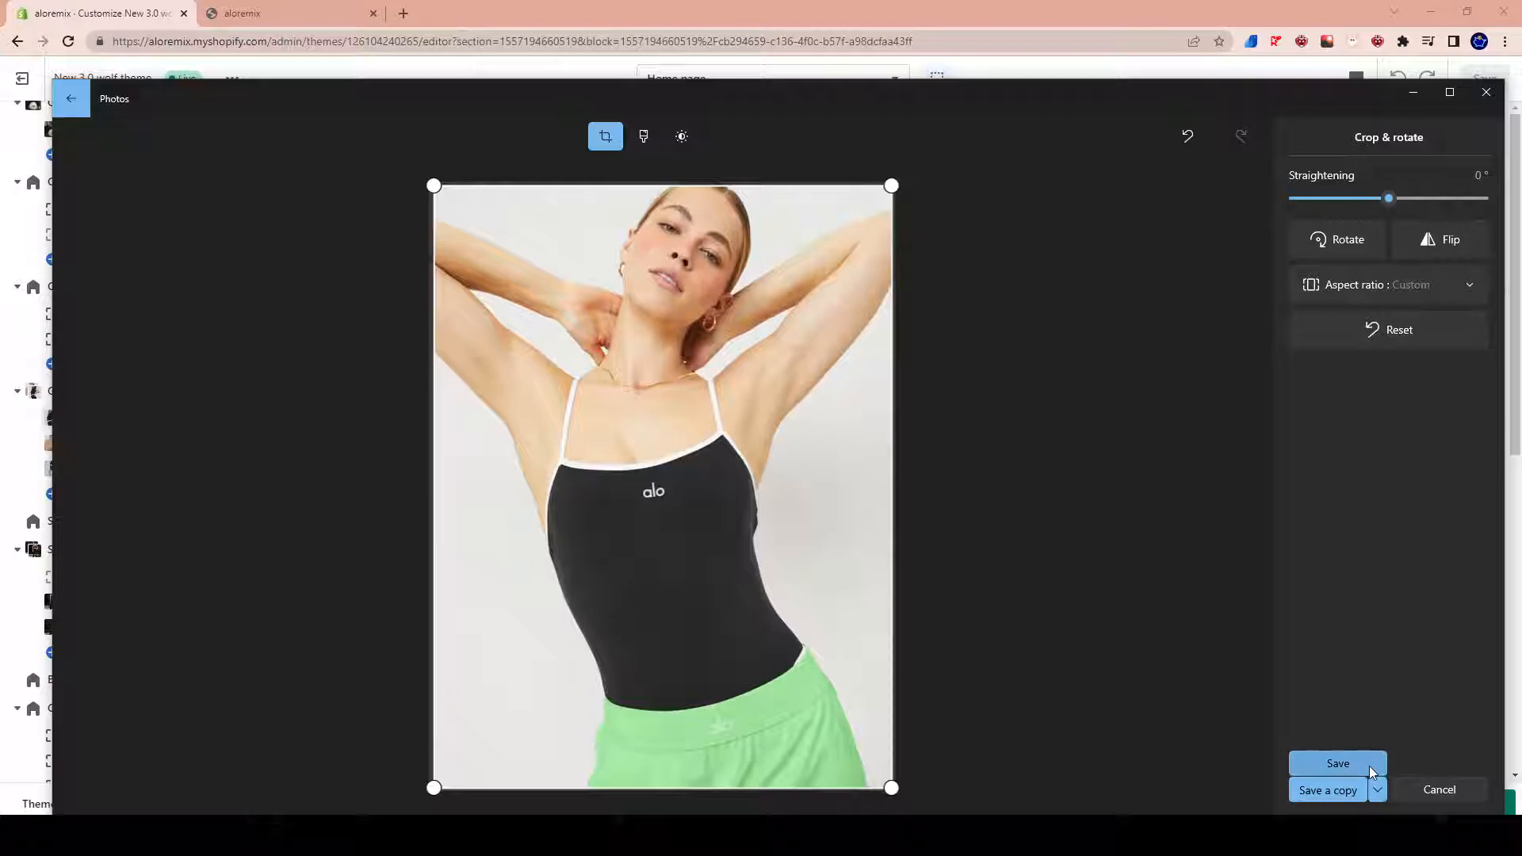
{"action": "left_click", "coordinate": [1369, 766]}
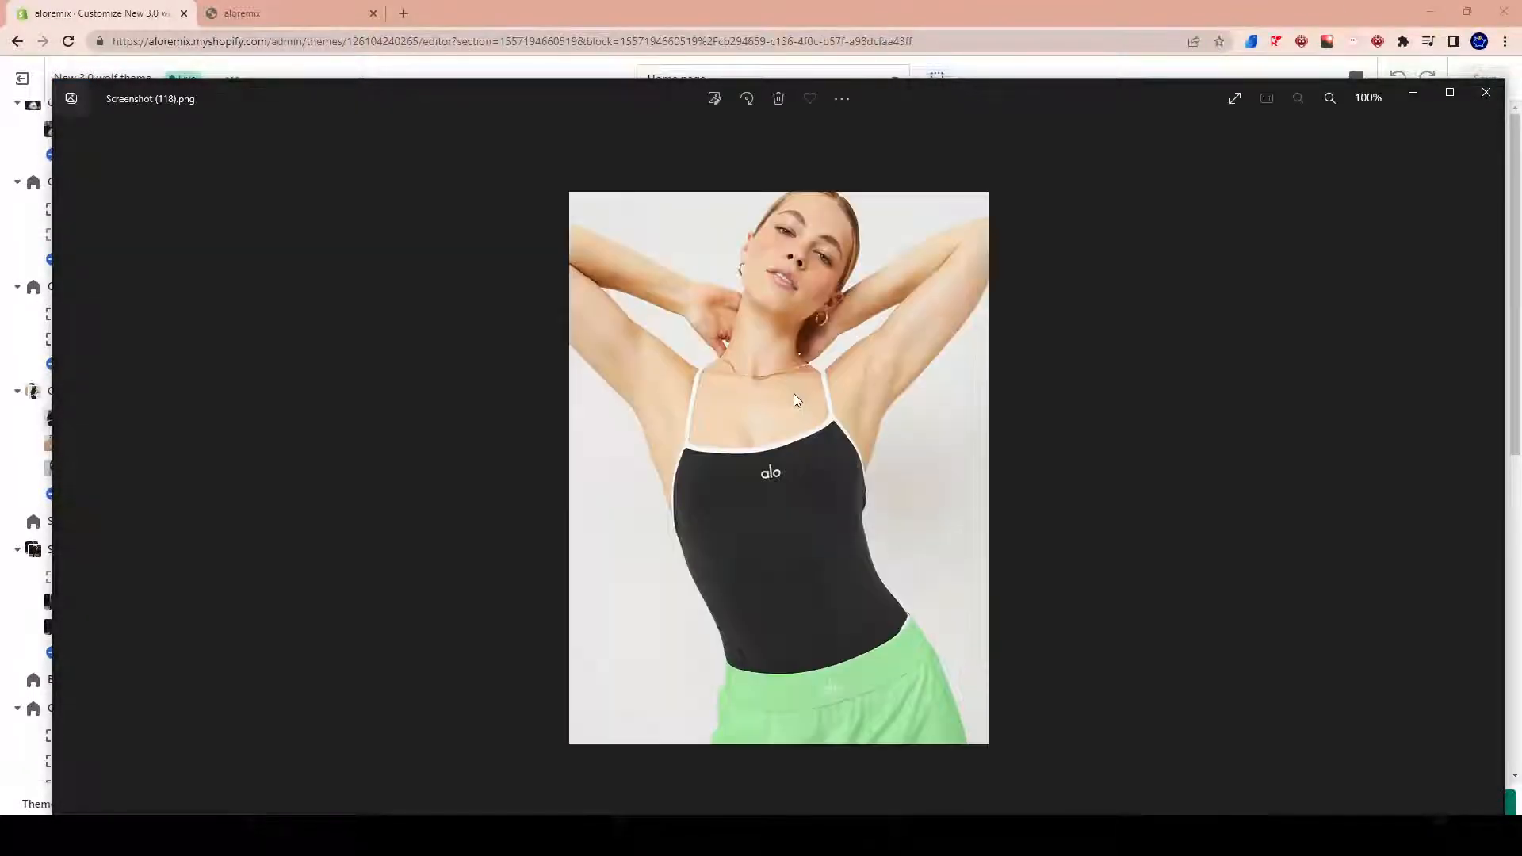
{"action": "left_click", "coordinate": [1487, 93]}
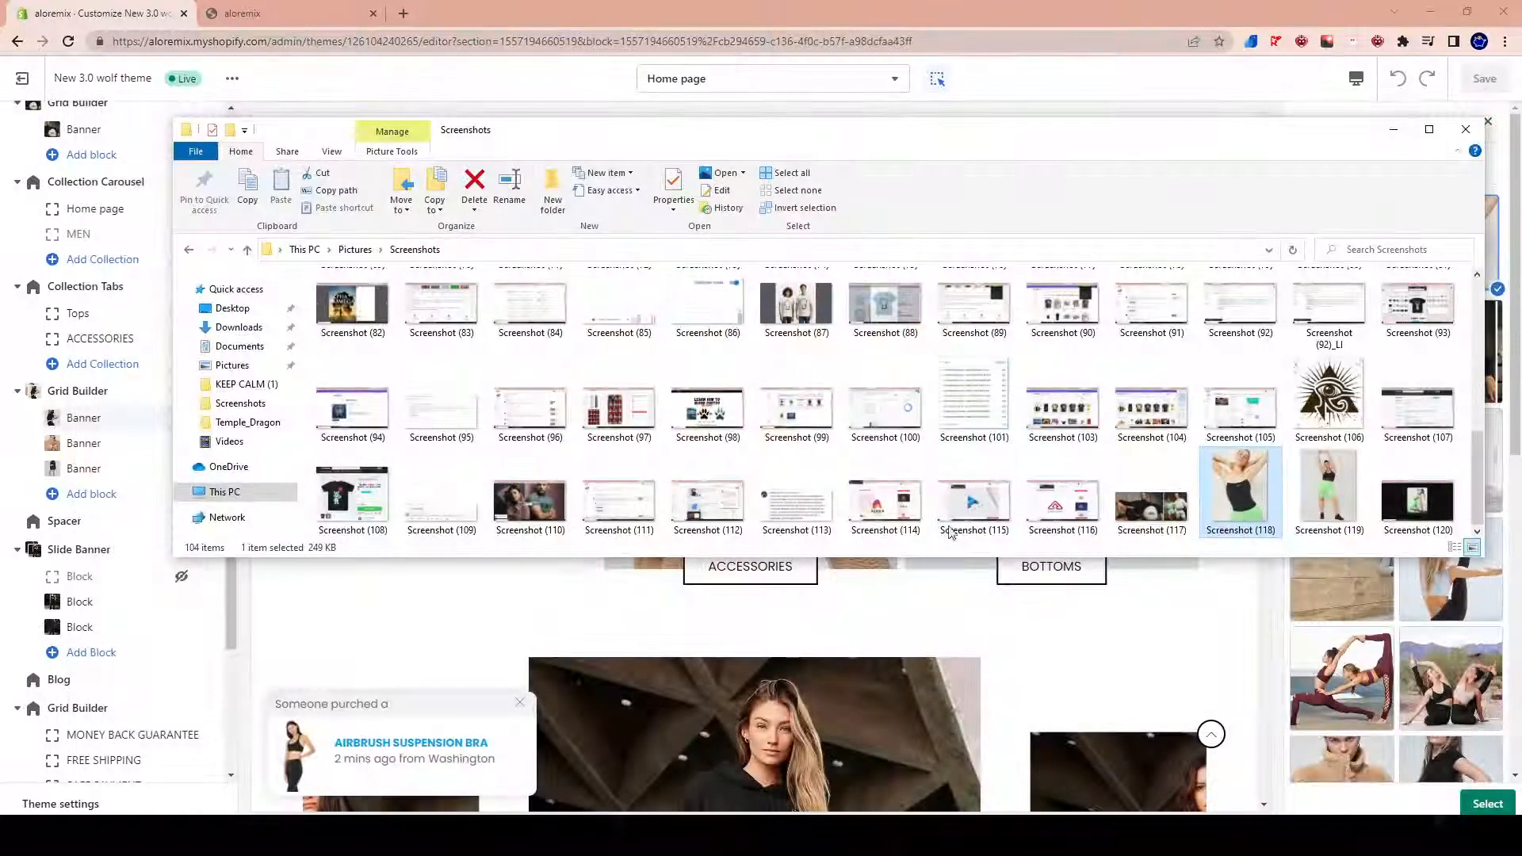
Upload the re-cropped Screenshot (118) from the Screenshots folder and apply it as the TOPS banner's image
{"action": "left_click_drag", "start_coordinate": [1357, 121], "coordinate": [940, 119]}
{"action": "left_click_drag", "start_coordinate": [1054, 460], "coordinate": [1369, 248]}
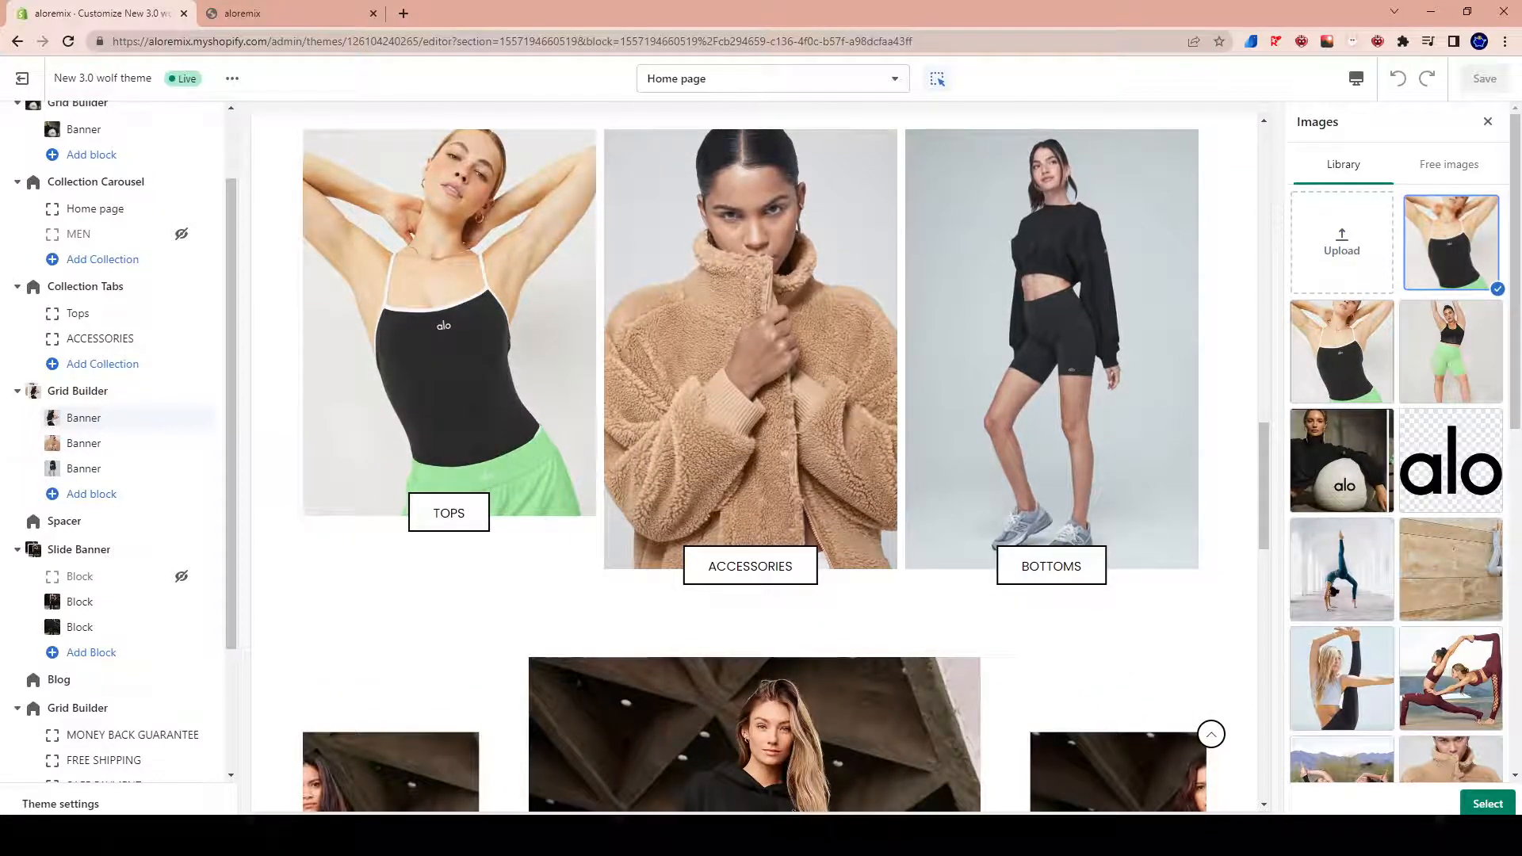
{"action": "left_click", "coordinate": [1489, 804]}
Change the ACCESSORIES banner's image to the library photo of the woman in green shorts and save the theme
{"action": "left_click", "coordinate": [64, 442]}
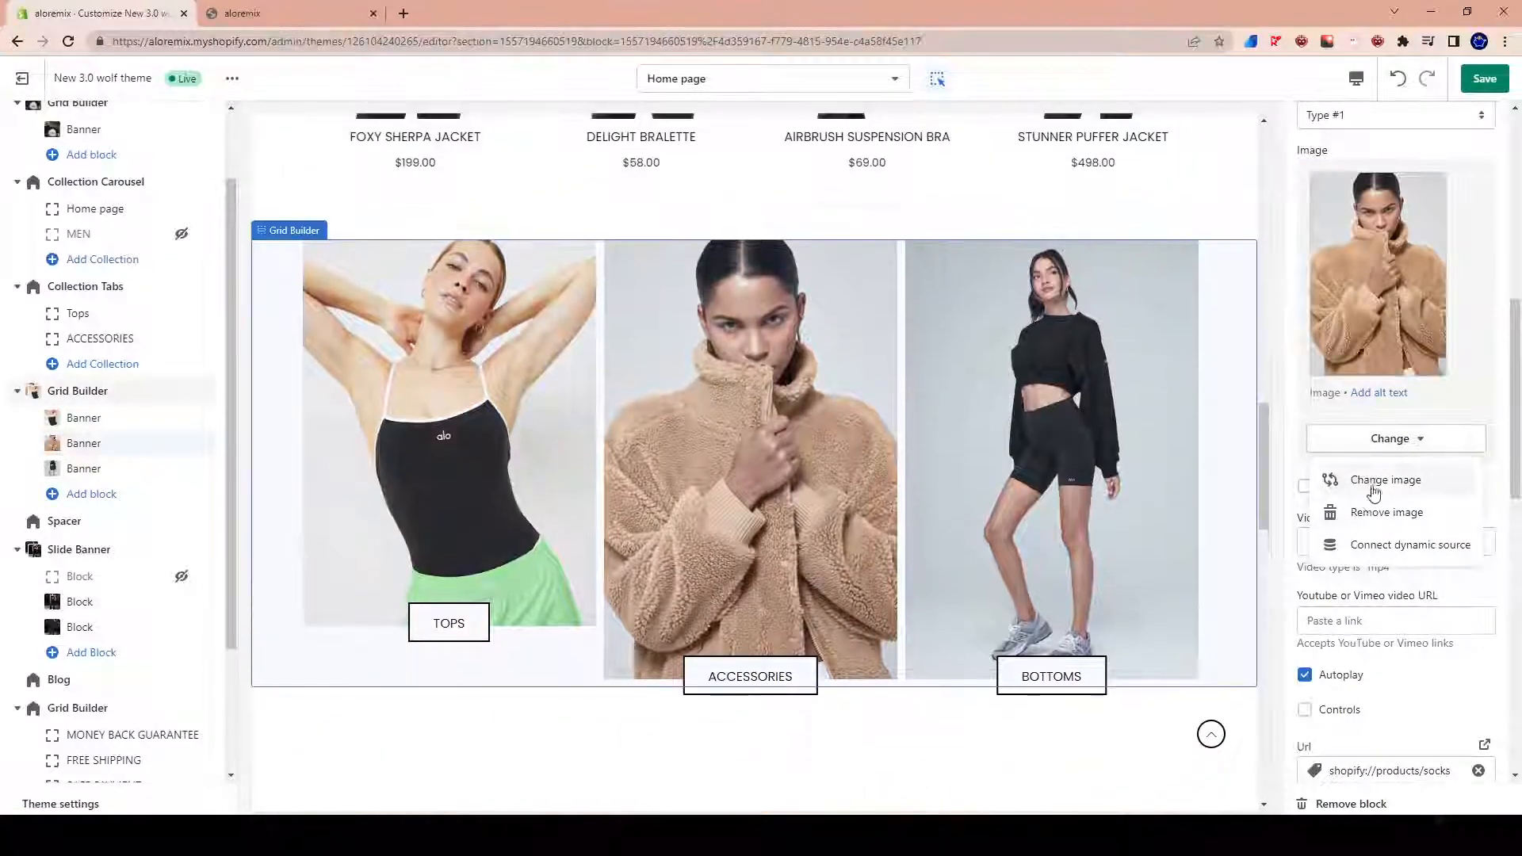
{"action": "left_click", "coordinate": [1386, 480]}
{"action": "left_click", "coordinate": [1447, 341]}
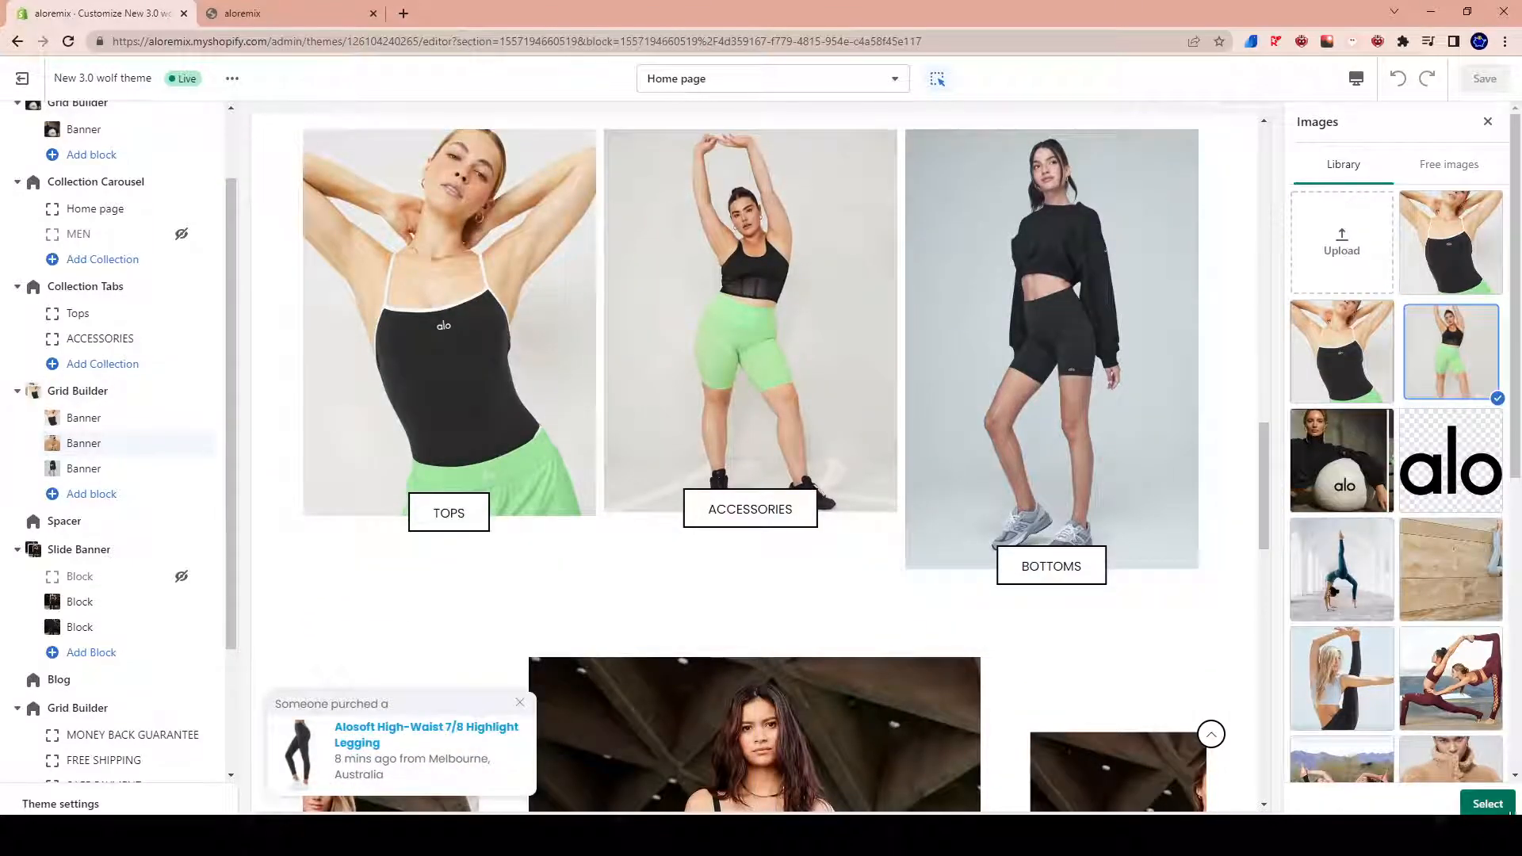
{"action": "left_click", "coordinate": [1507, 807]}
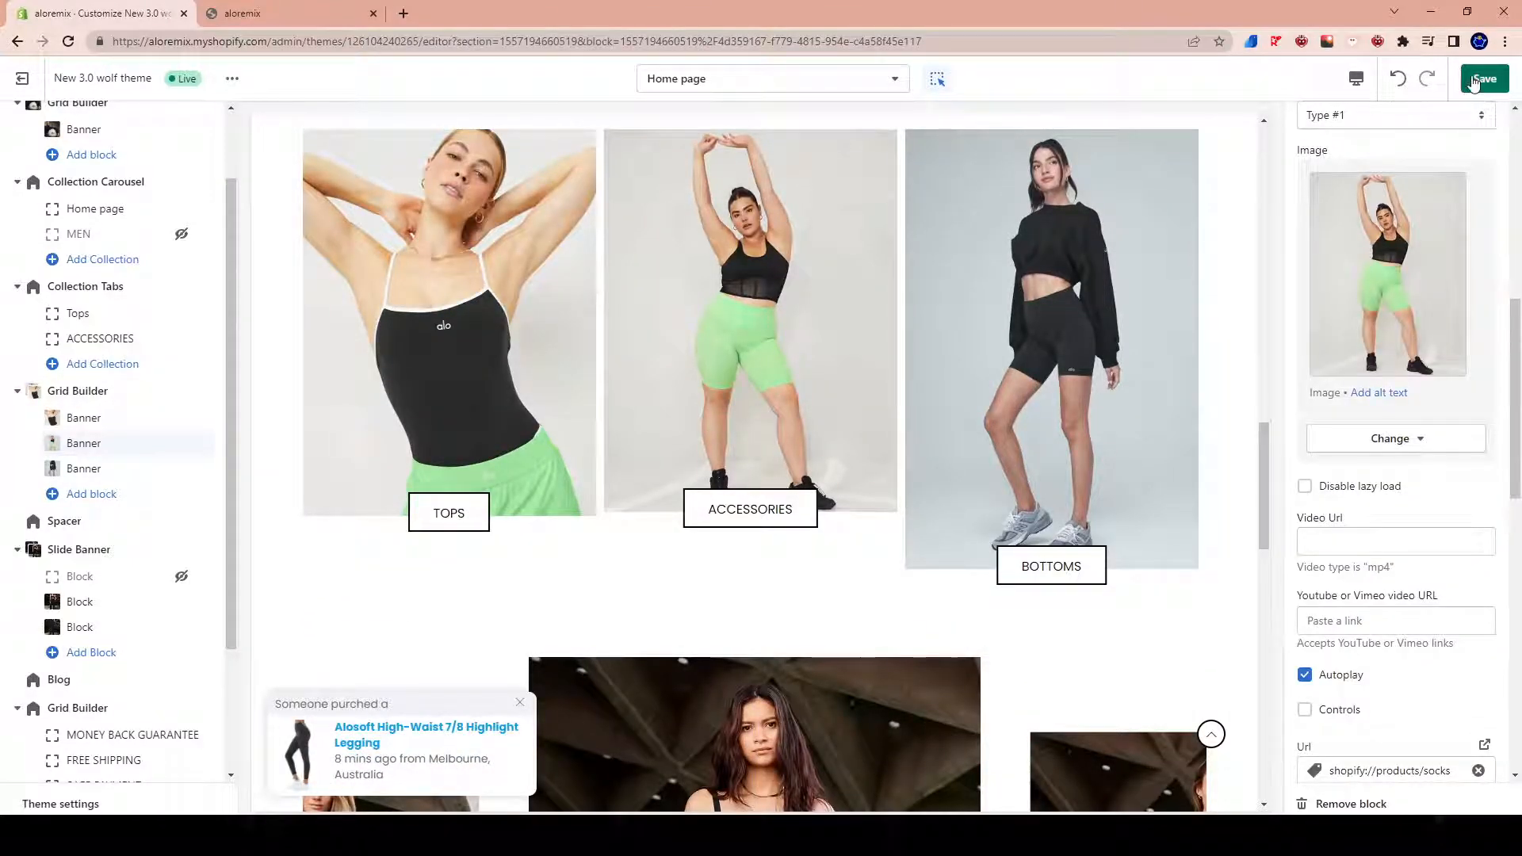
{"action": "left_click", "coordinate": [1474, 81]}
Crop Screenshot (120) in Photos to the picture of the woman in green leggings, without browser window and black borders, and save it
{"action": "left_click", "coordinate": [796, 832]}
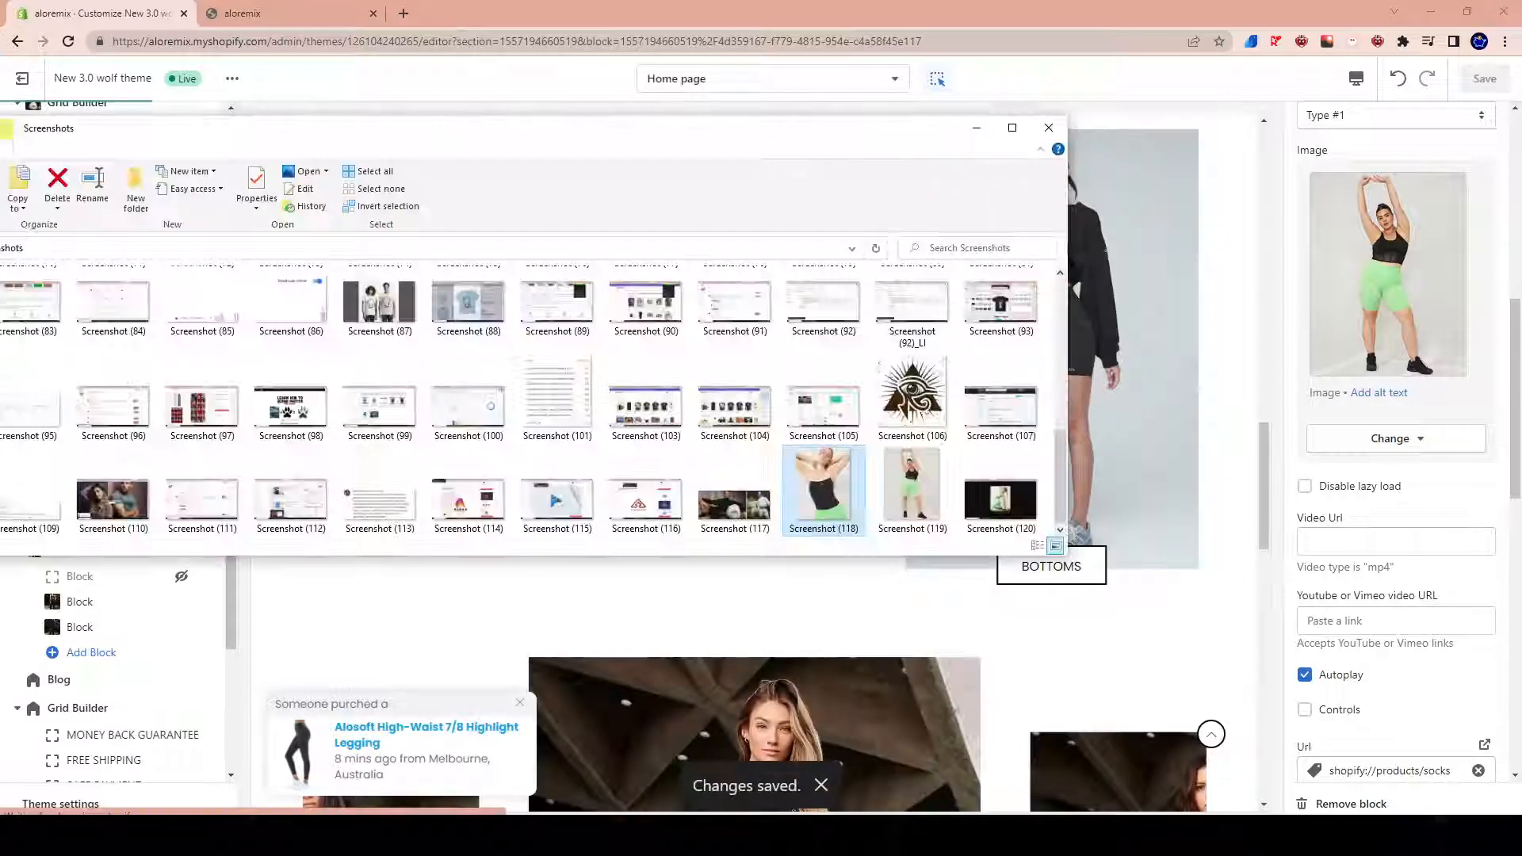
{"action": "double_click", "coordinate": [1000, 500]}
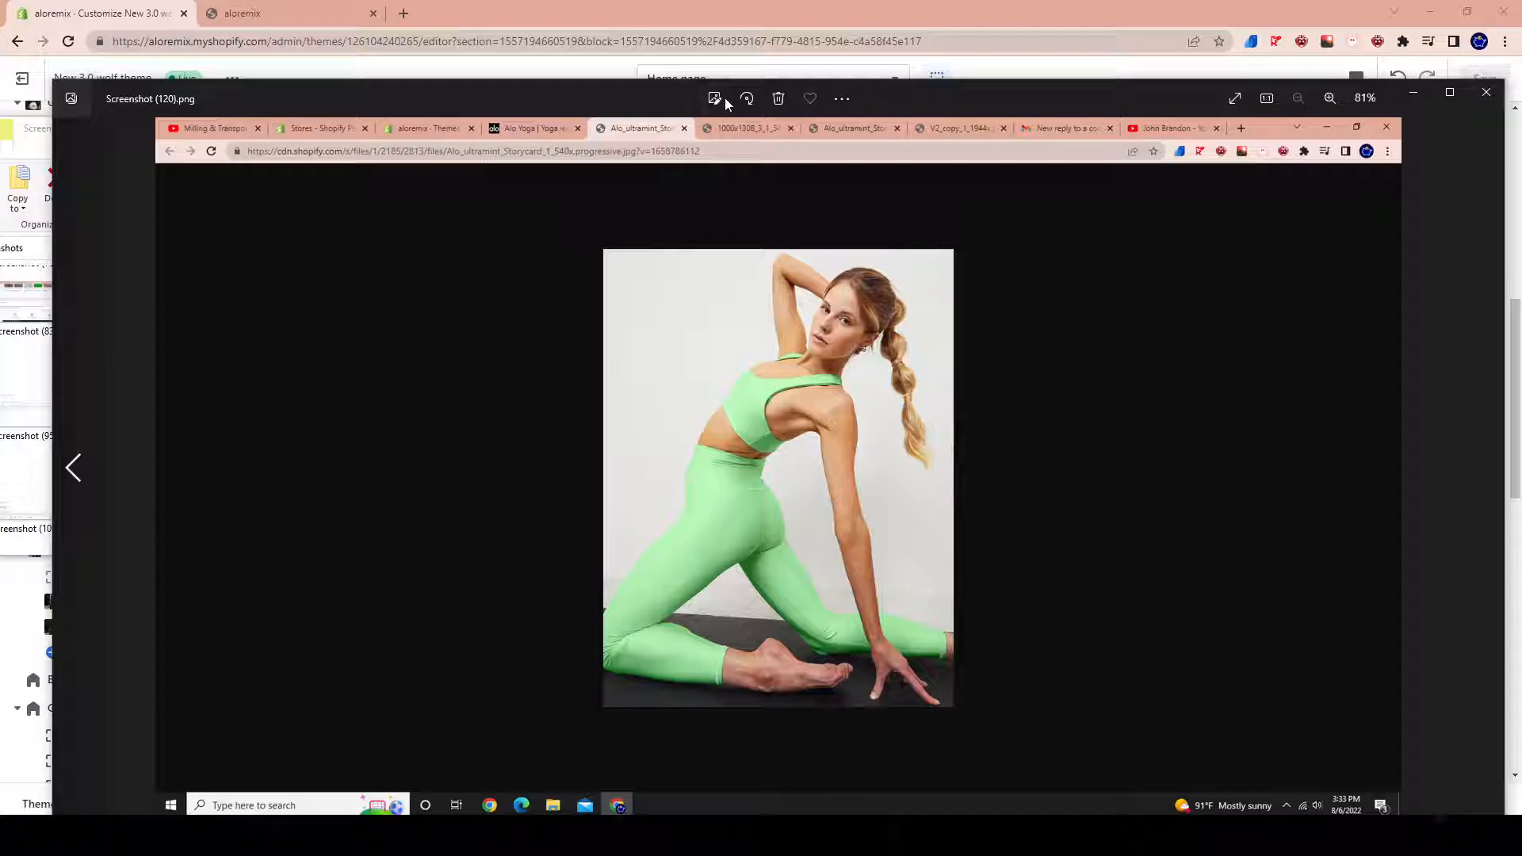
{"action": "left_click", "coordinate": [713, 98]}
{"action": "left_click_drag", "start_coordinate": [126, 185], "coordinate": [500, 184]}
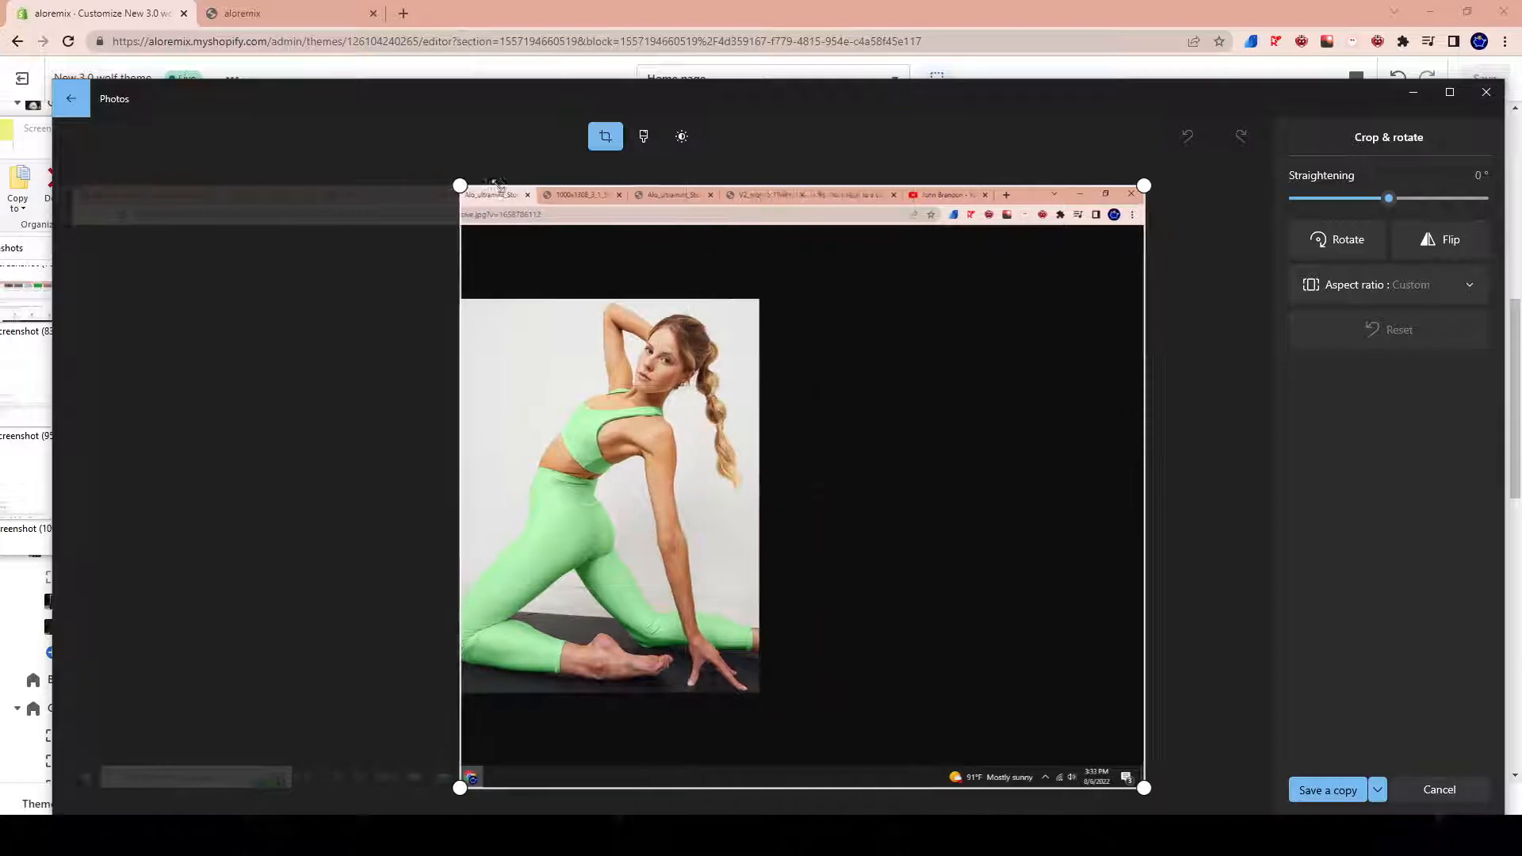
{"action": "left_click_drag", "start_coordinate": [1019, 184], "coordinate": [615, 169]}
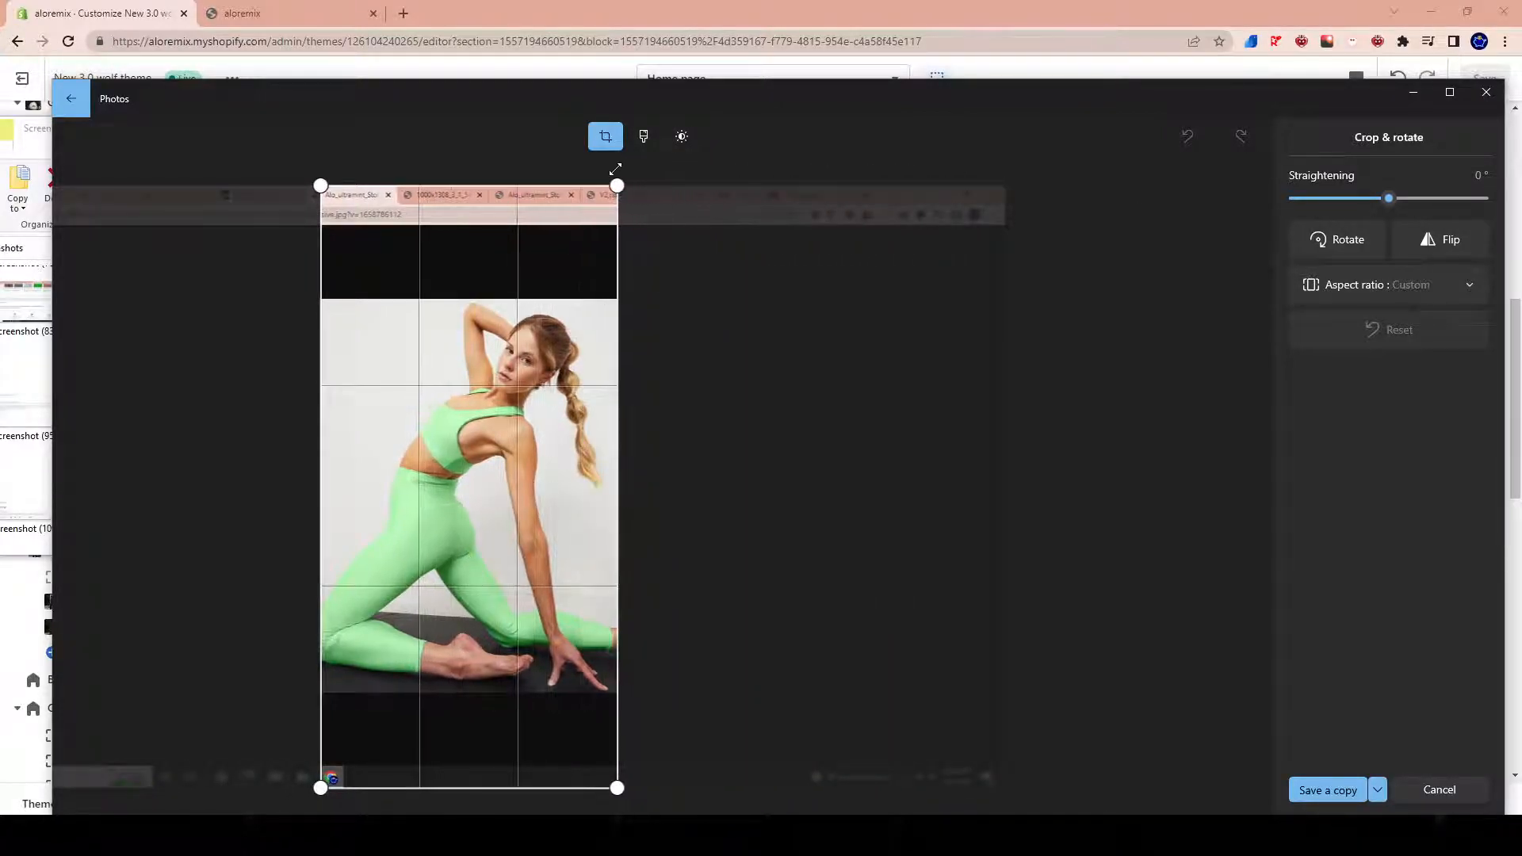
{"action": "left_click_drag", "start_coordinate": [605, 785], "coordinate": [626, 691]}
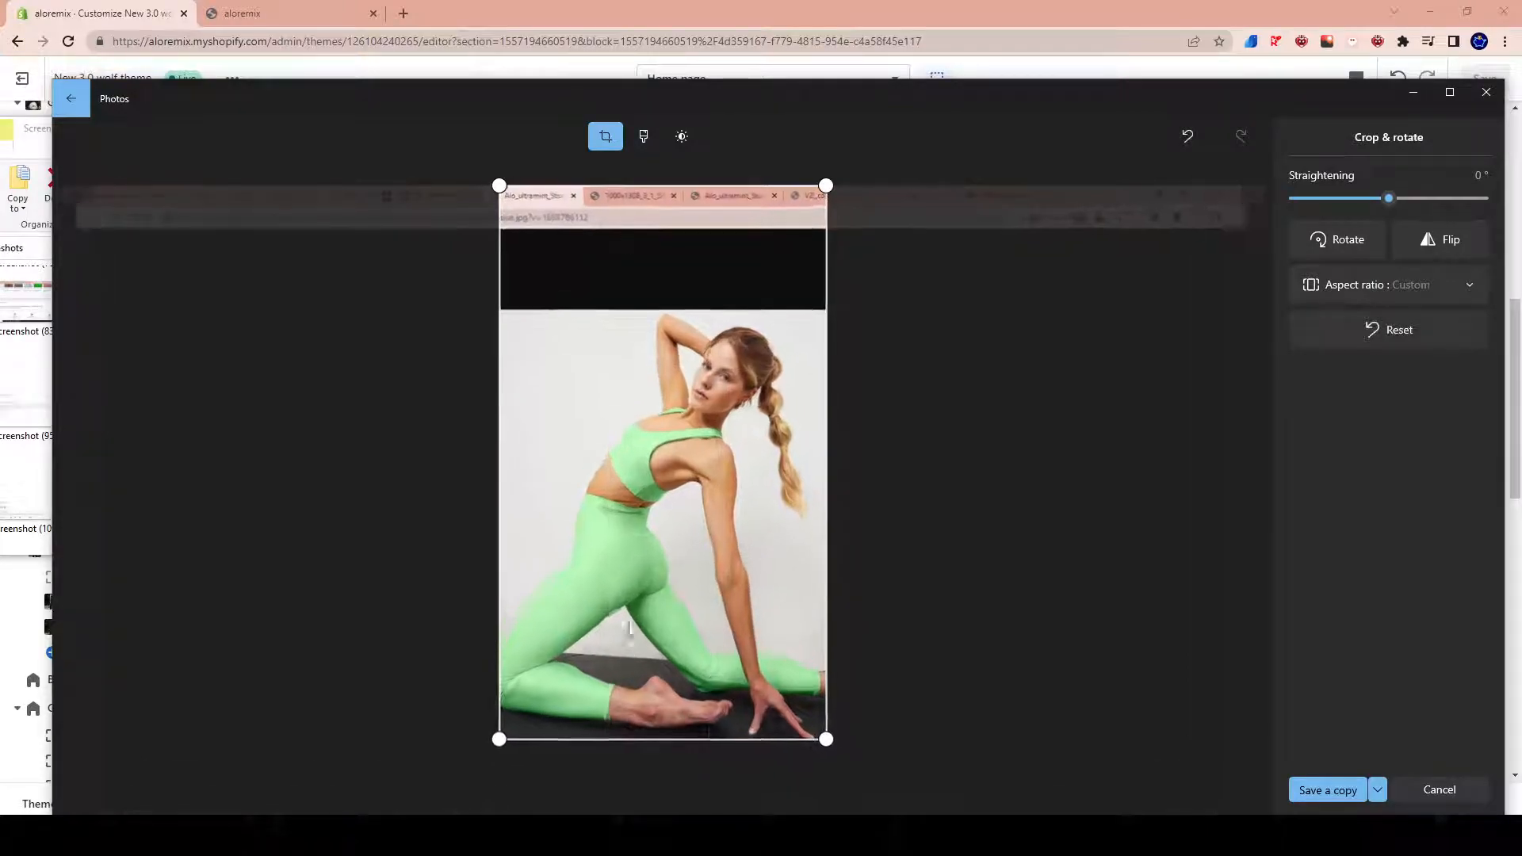
{"action": "left_click_drag", "start_coordinate": [678, 182], "coordinate": [690, 320]}
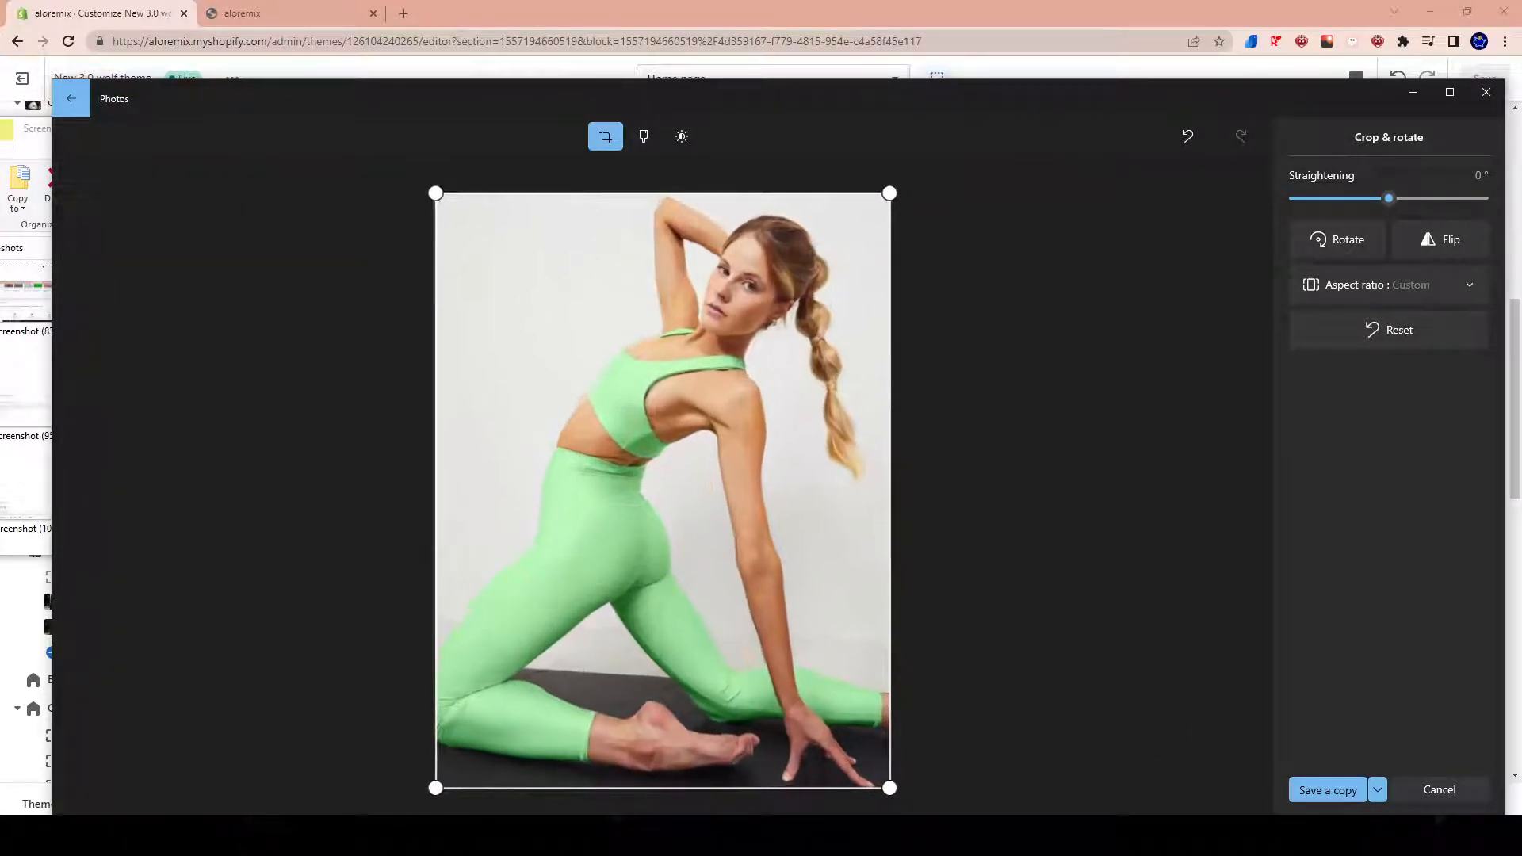
{"action": "left_click", "coordinate": [1338, 761]}
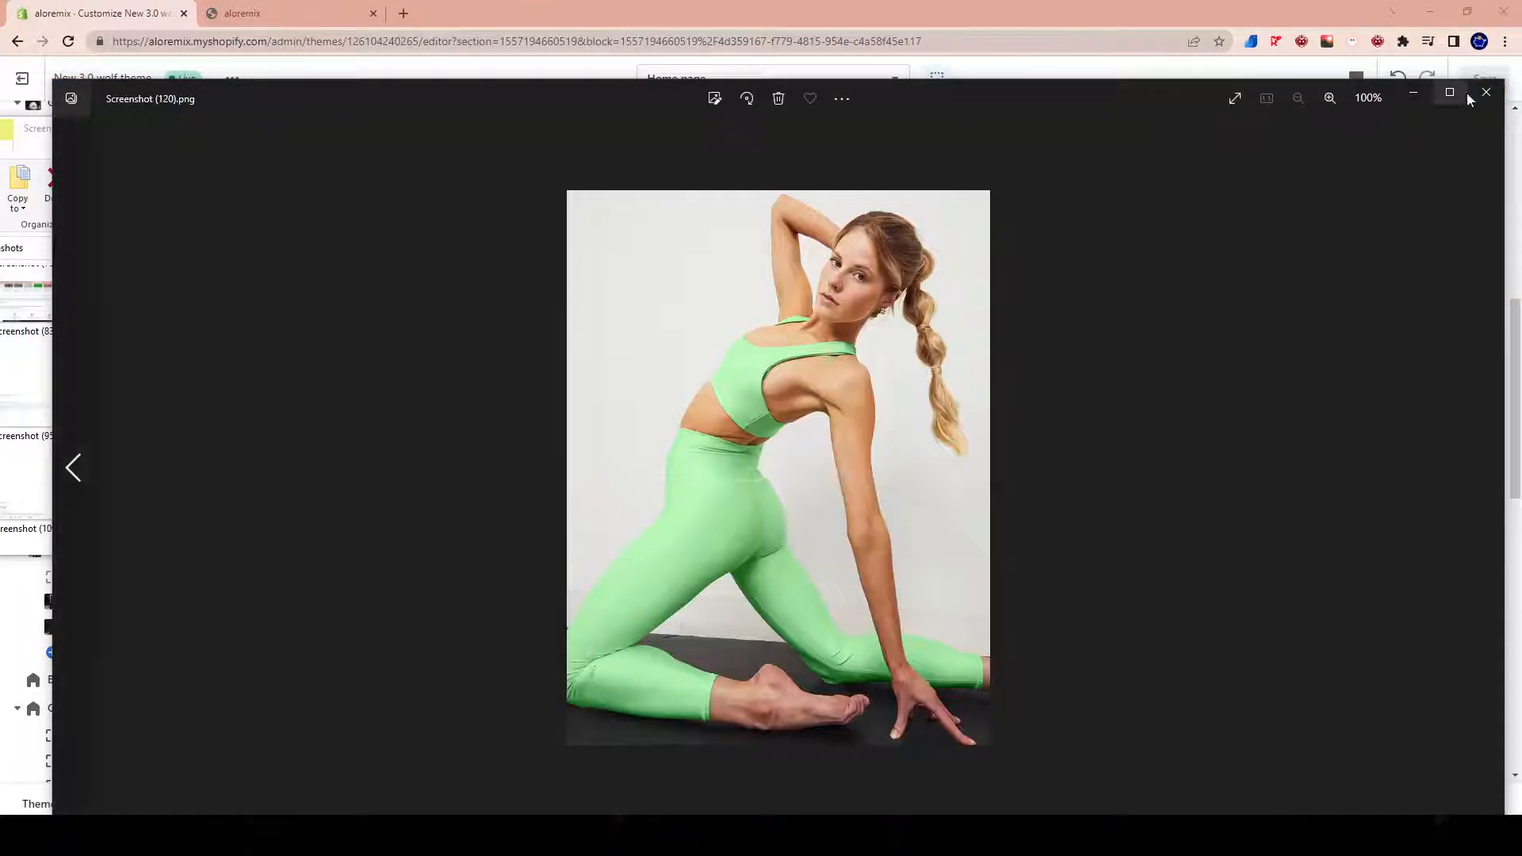
{"action": "left_click", "coordinate": [1485, 92]}
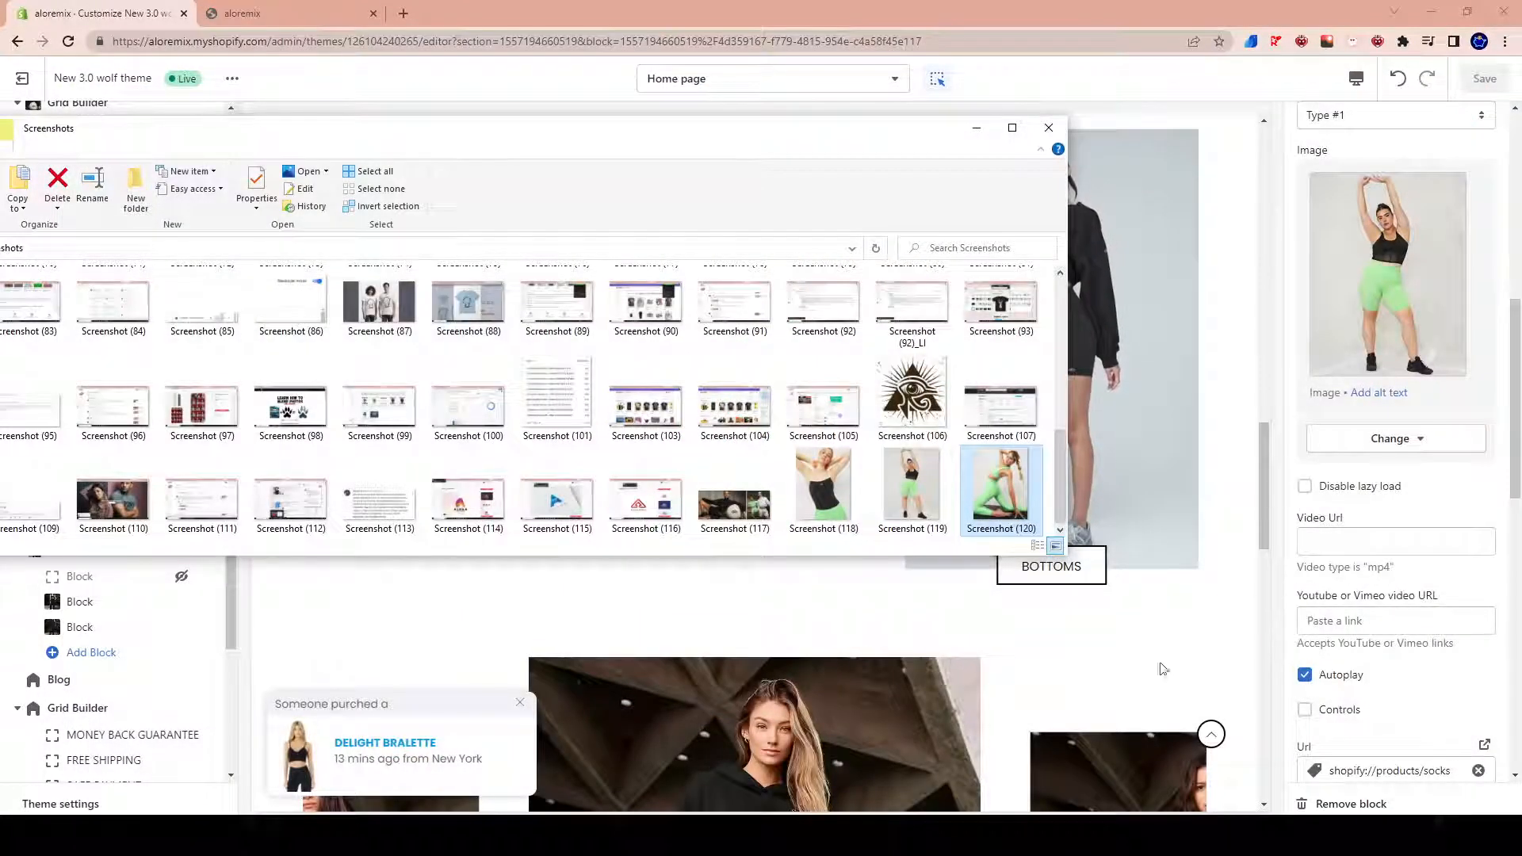
Return to the theme editor and open the image library for the BOTTOMS banner block
{"action": "left_click", "coordinate": [1222, 601]}
{"action": "scroll", "coordinate": [1418, 608], "scroll_direction": "down", "scroll_amount": 5}
{"action": "scroll", "coordinate": [1420, 598], "scroll_direction": "up", "scroll_amount": 5}
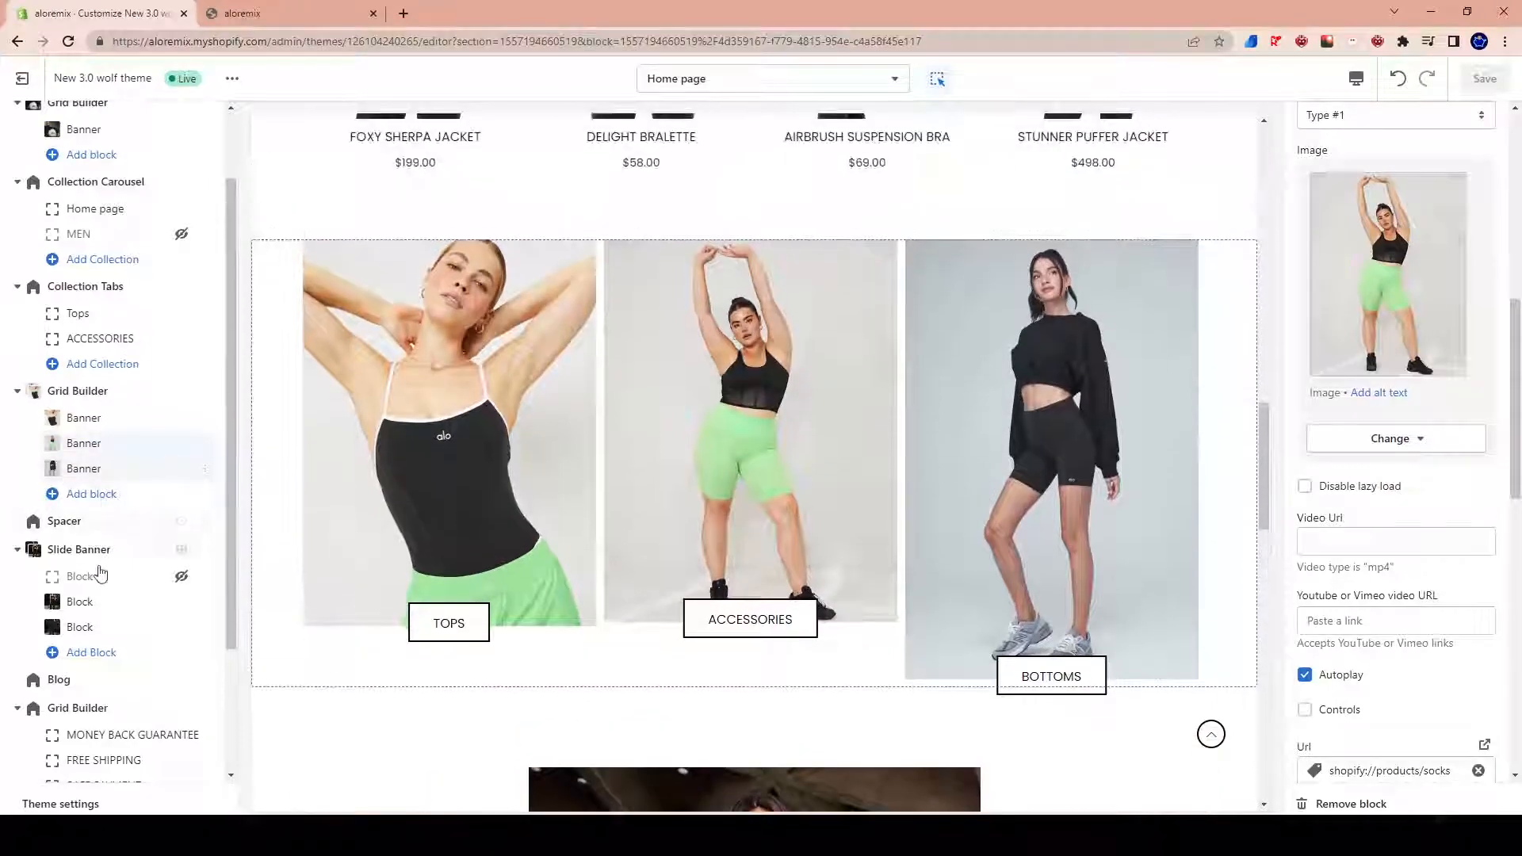
{"action": "left_click", "coordinate": [103, 493]}
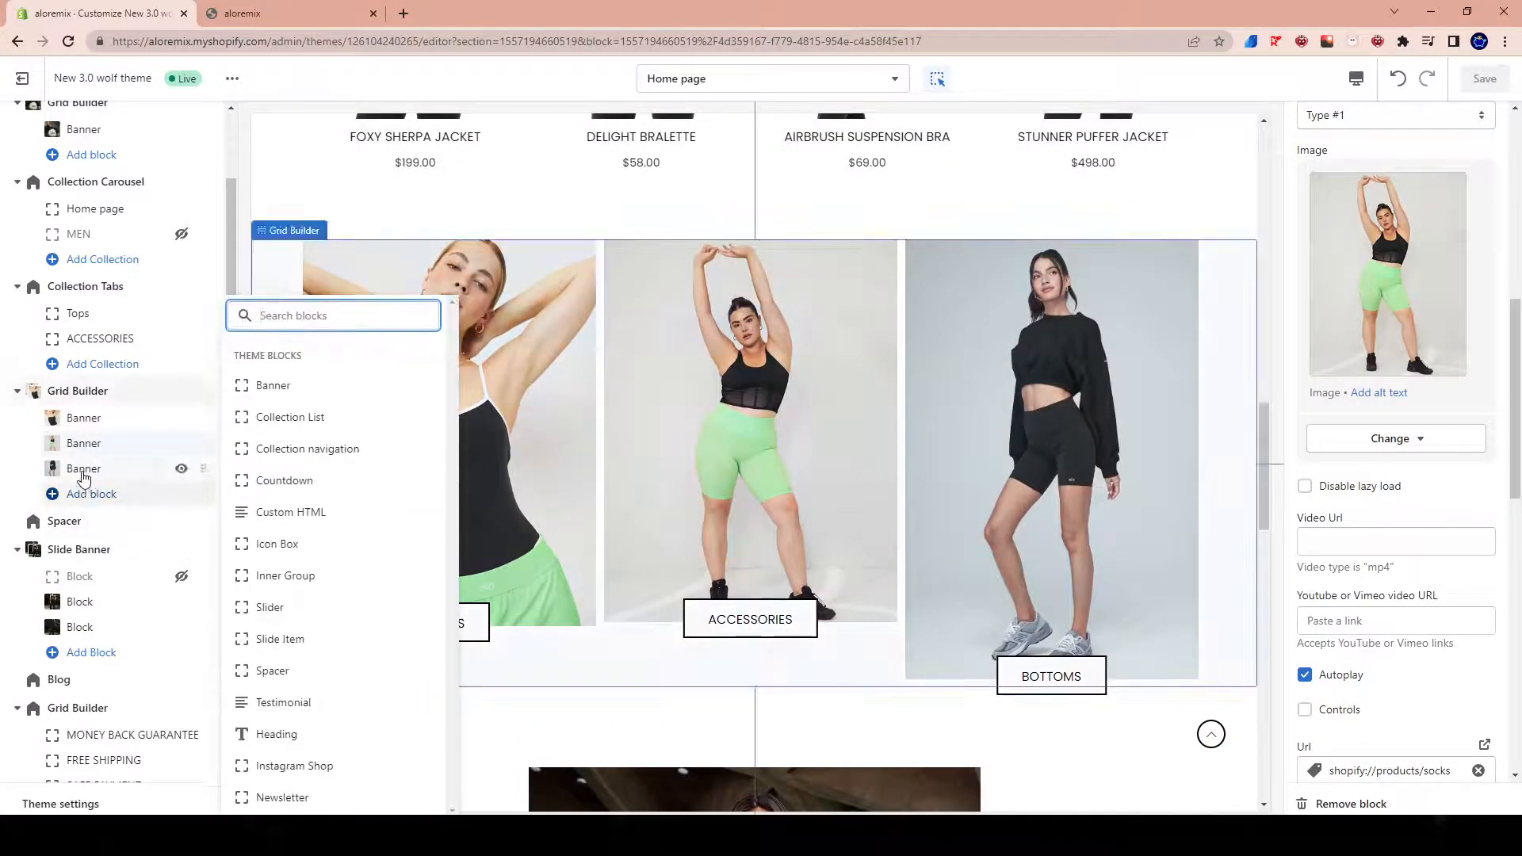
{"action": "left_click", "coordinate": [89, 469]}
{"action": "left_click", "coordinate": [1442, 288]}
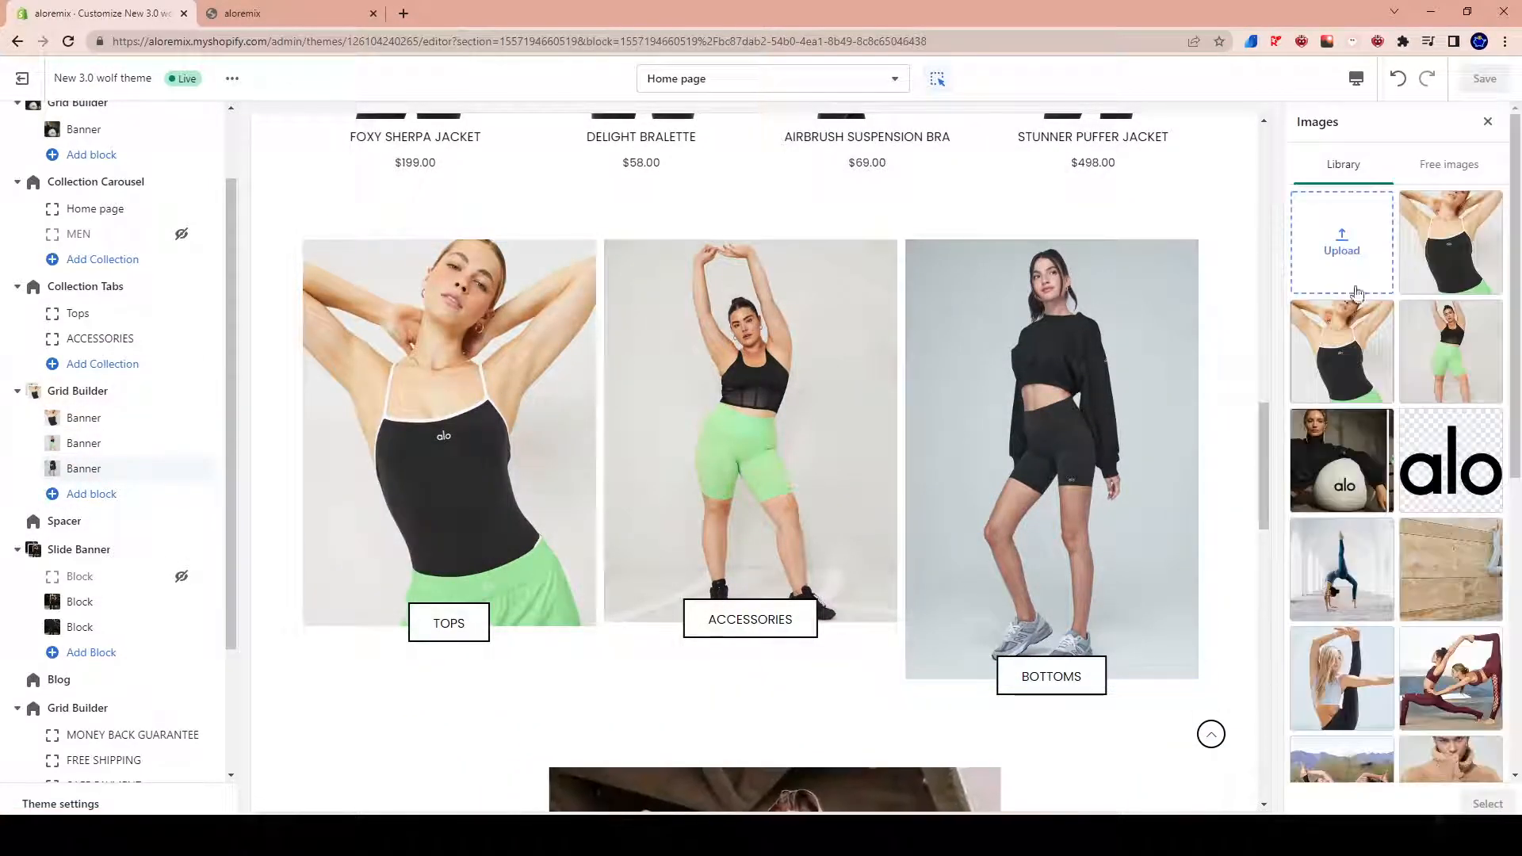
Upload Screenshot (120) from the Screenshots folder as the BOTTOMS banner's image and save the theme
{"action": "key", "text": "alt+Tab"}
{"action": "left_click_drag", "start_coordinate": [974, 476], "coordinate": [1352, 269]}
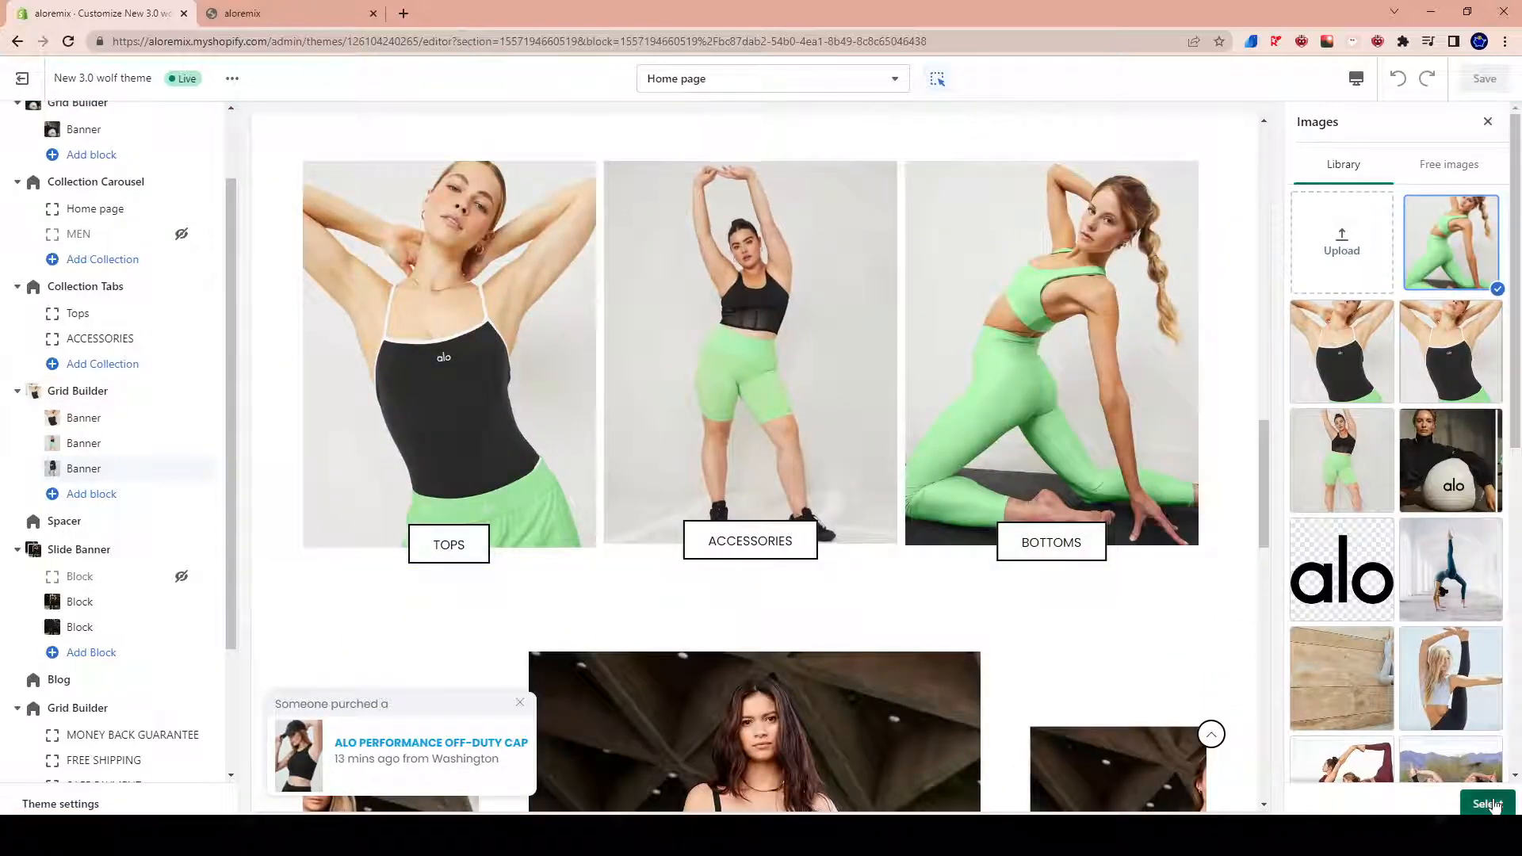
{"action": "left_click", "coordinate": [1489, 804]}
{"action": "left_click", "coordinate": [1479, 79]}
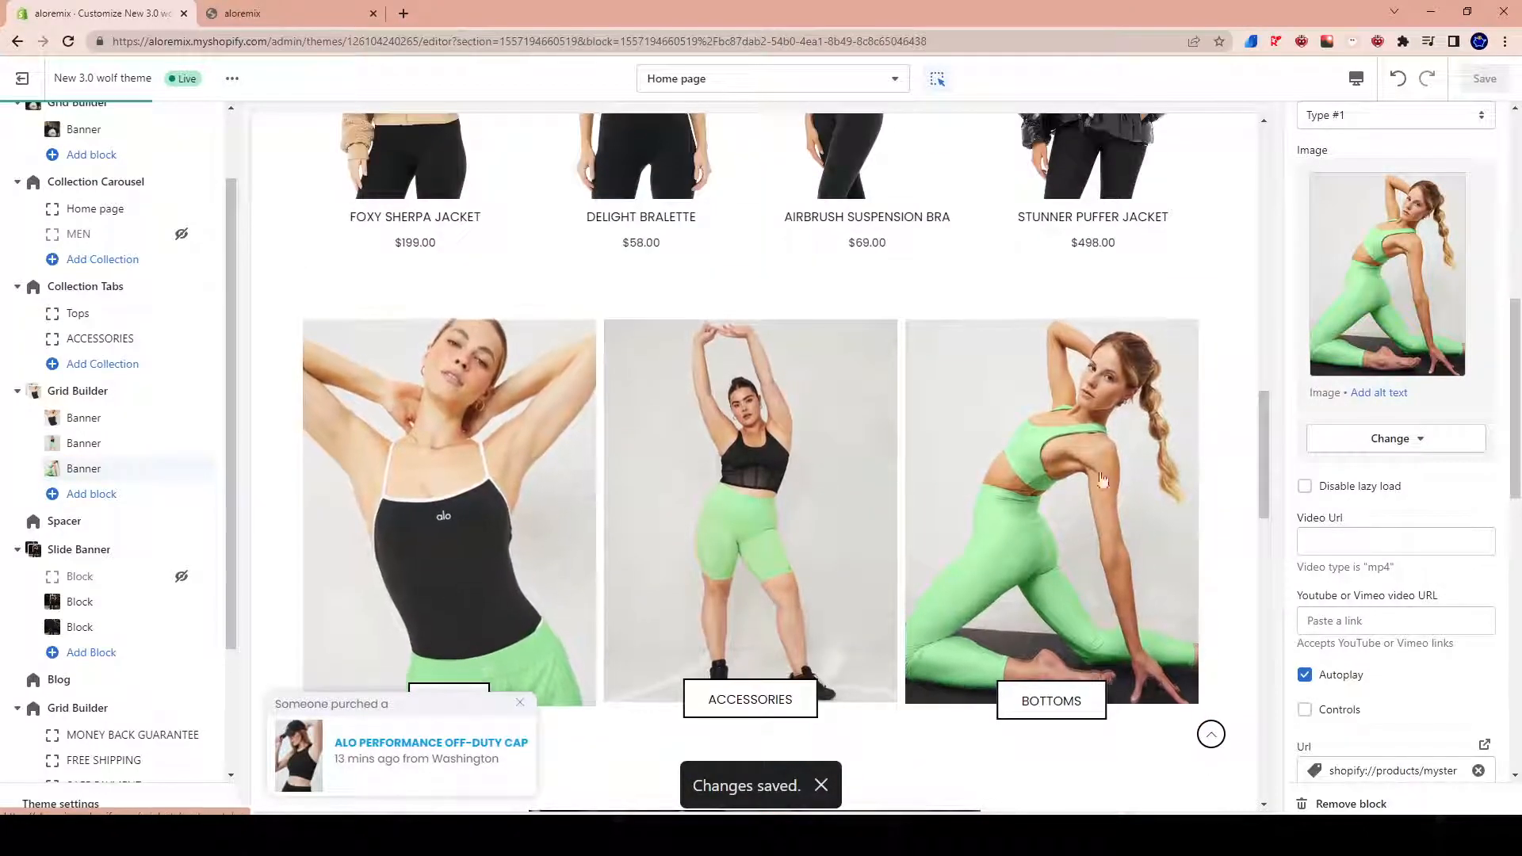
Review the home page preview from the hero banner and new arrivals down to the three category banners
{"action": "scroll", "coordinate": [646, 322], "scroll_direction": "up", "scroll_amount": 10}
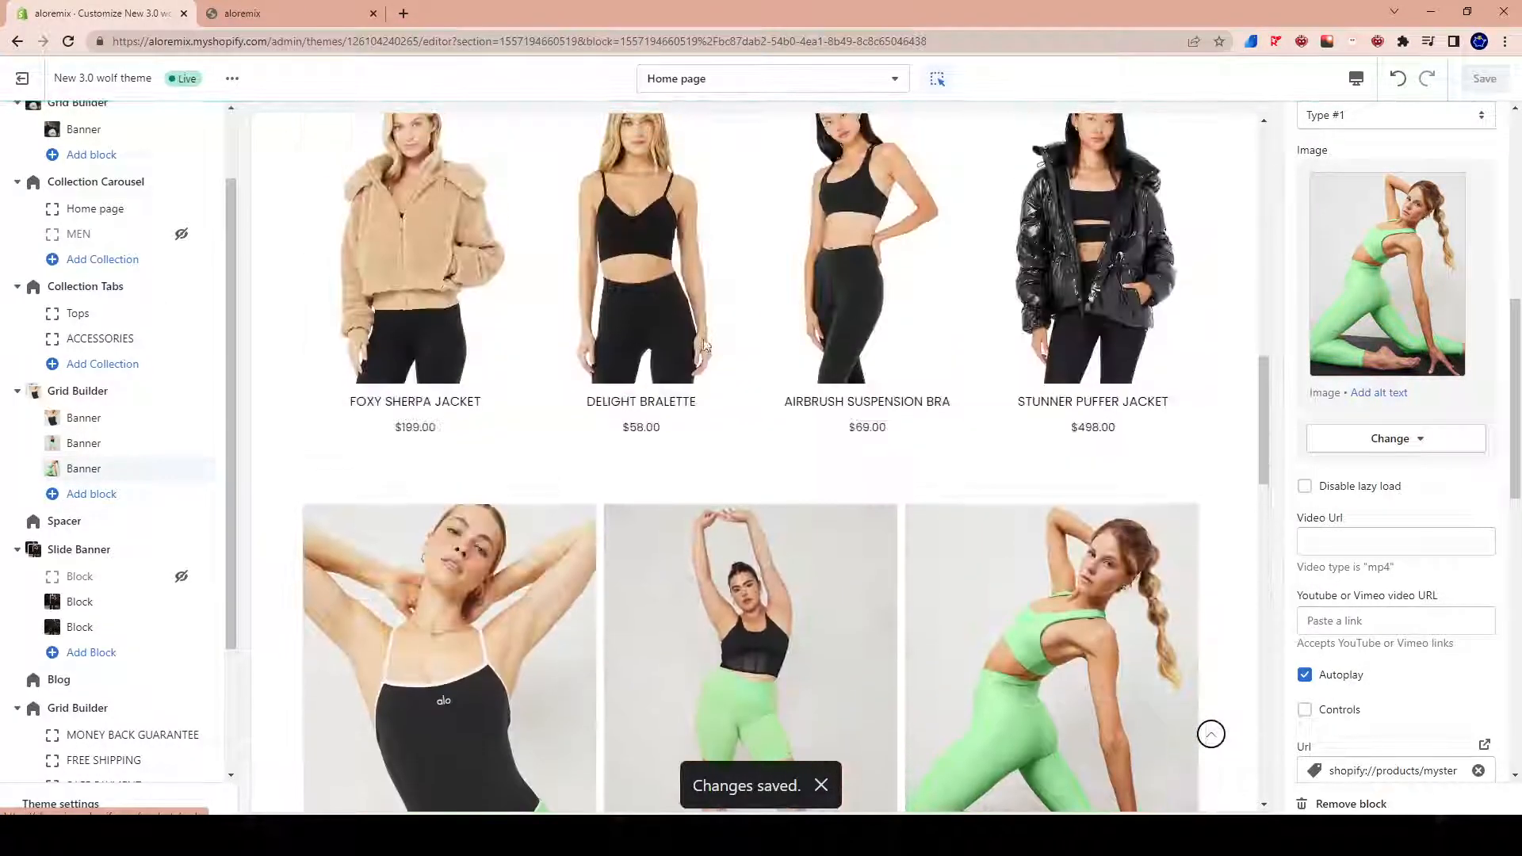
{"action": "scroll", "coordinate": [646, 323], "scroll_direction": "up", "scroll_amount": 4}
{"action": "scroll", "coordinate": [1348, 357], "scroll_direction": "down", "scroll_amount": 4}
{"action": "scroll", "coordinate": [842, 244], "scroll_direction": "down", "scroll_amount": 20}
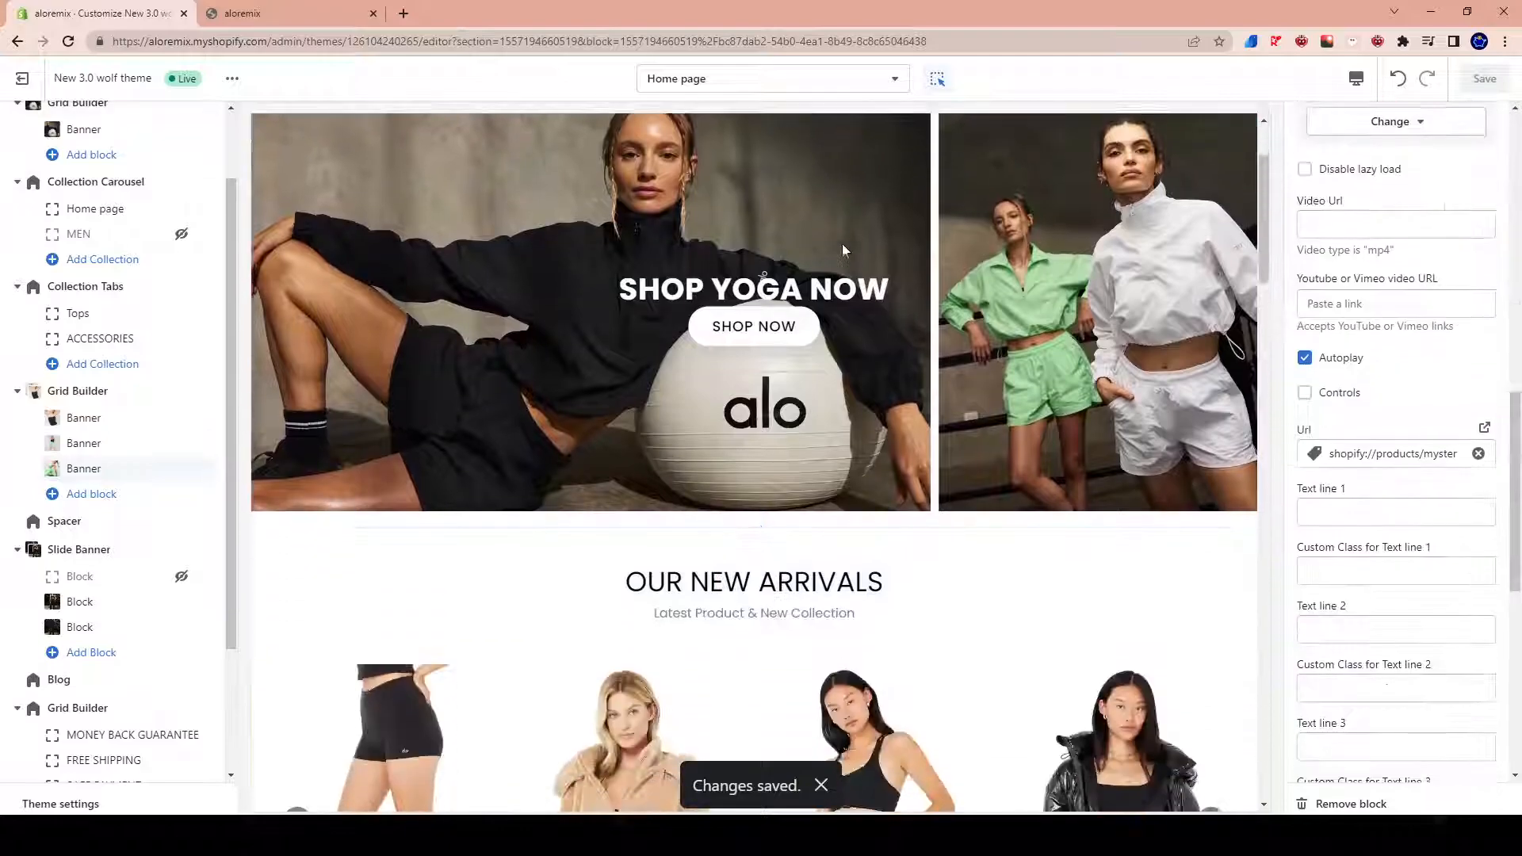
{"action": "scroll", "coordinate": [765, 297], "scroll_direction": "down", "scroll_amount": 3}
{"action": "scroll", "coordinate": [759, 293], "scroll_direction": "up", "scroll_amount": 15}
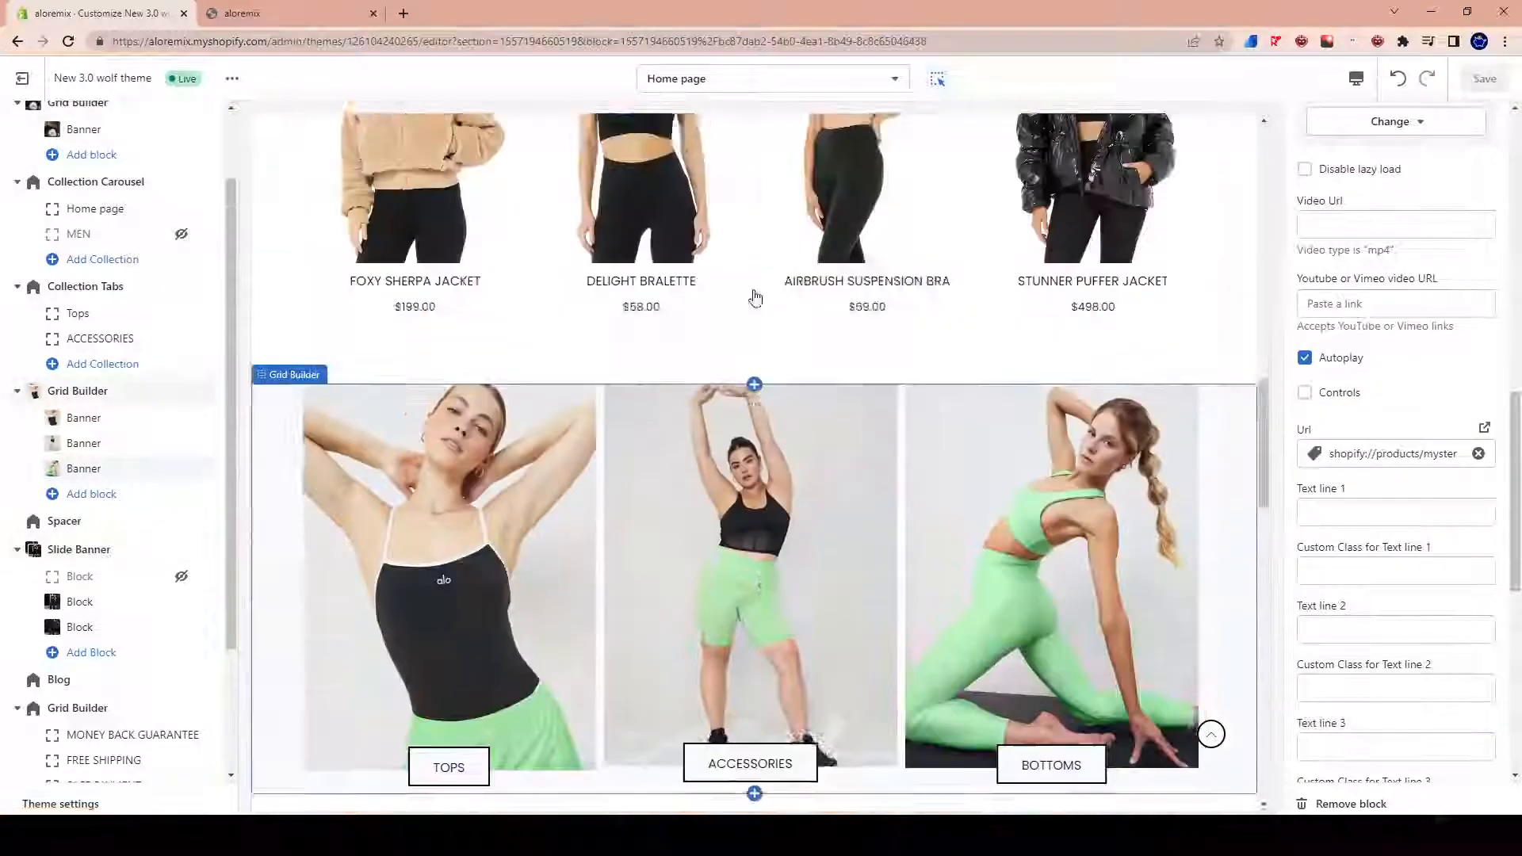
{"action": "scroll", "coordinate": [753, 296], "scroll_direction": "down", "scroll_amount": 15}
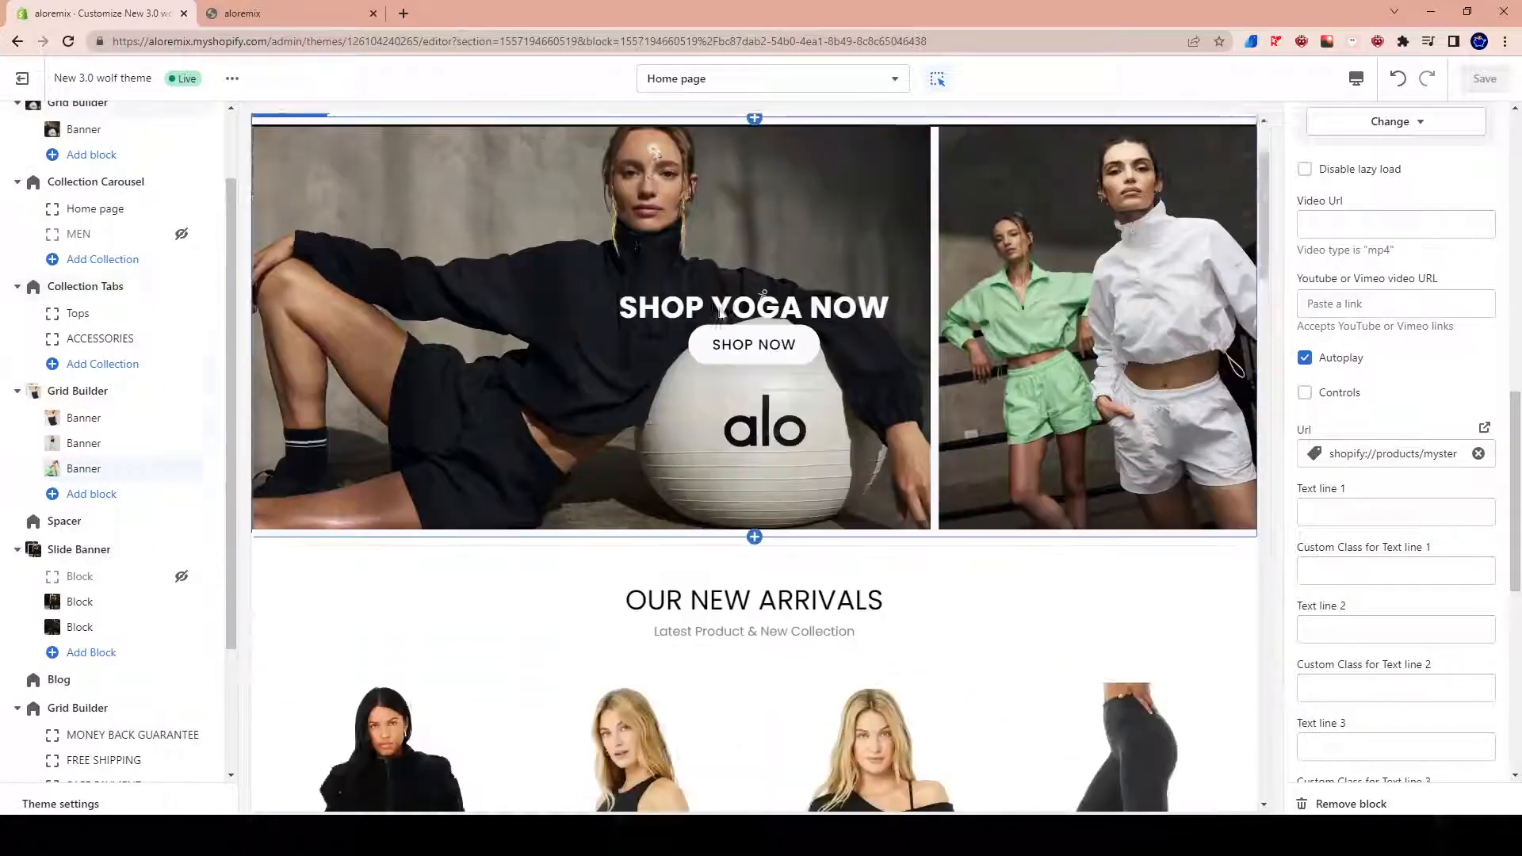
{"action": "scroll", "coordinate": [736, 317], "scroll_direction": "up", "scroll_amount": 12}
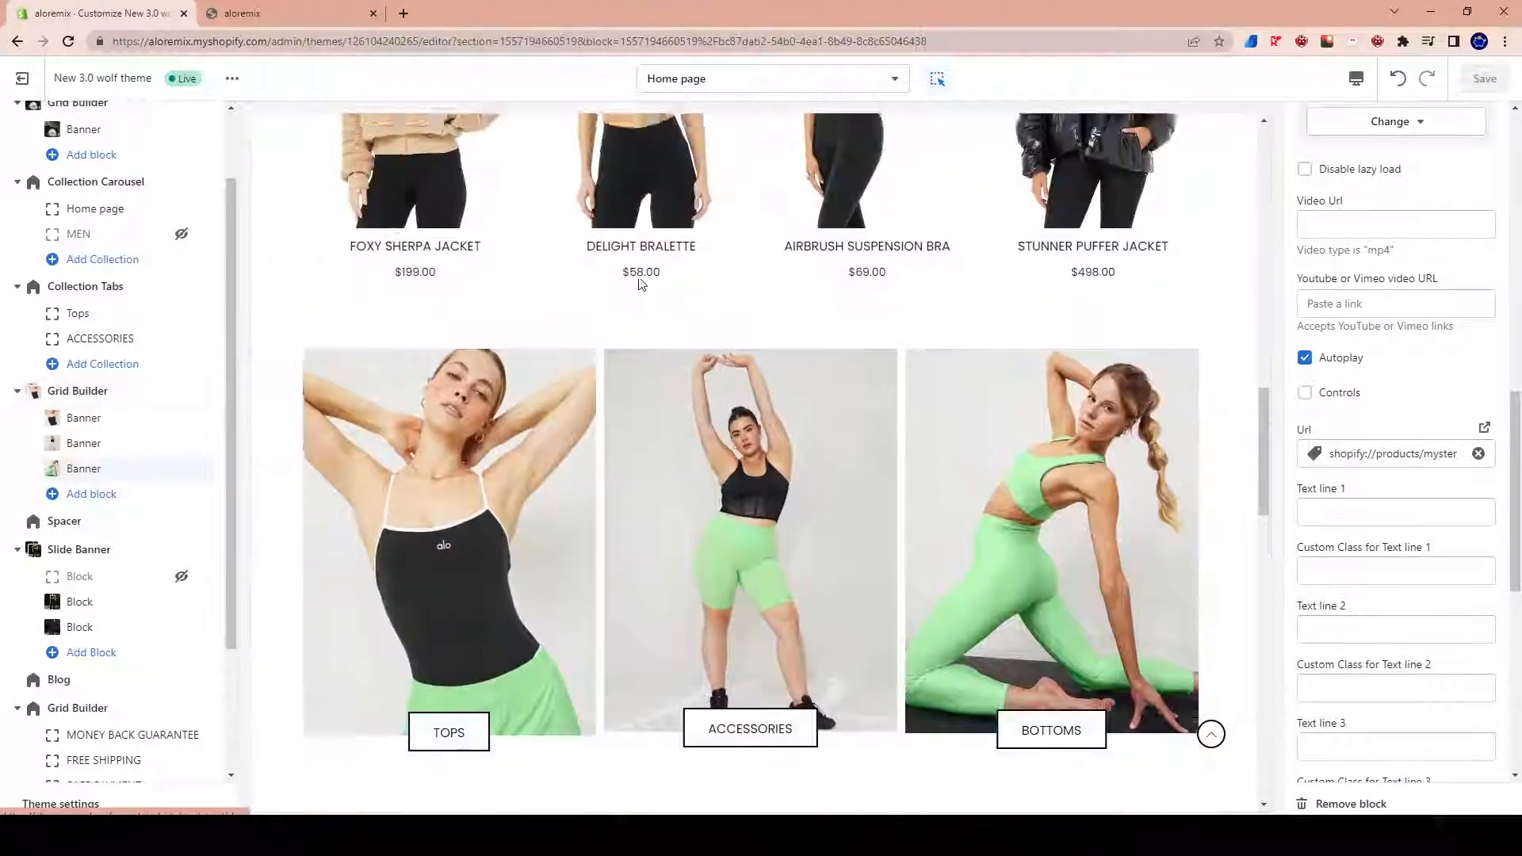